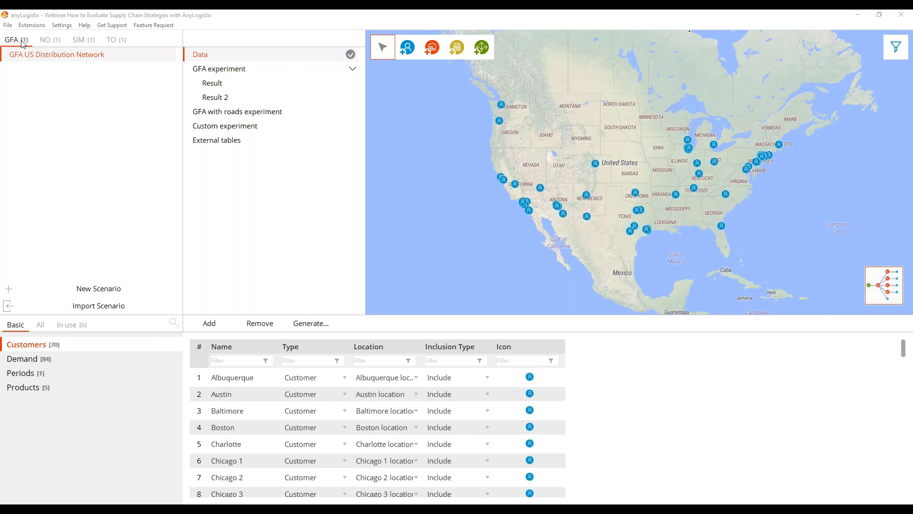
Look through the NO, SIM and TO scenario types and return to the GFA US Distribution Network scenario.
{"action": "left_click", "coordinate": [51, 41]}
{"action": "left_click", "coordinate": [91, 40]}
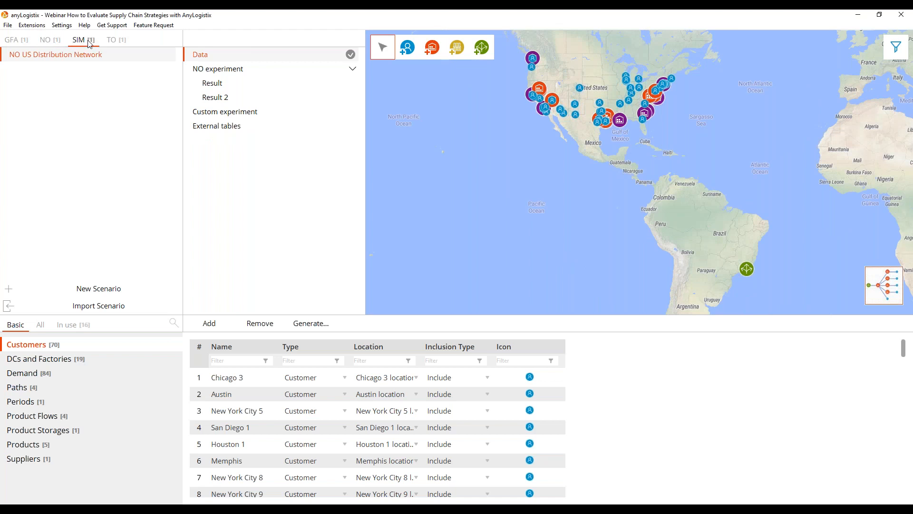
{"action": "left_click", "coordinate": [117, 41]}
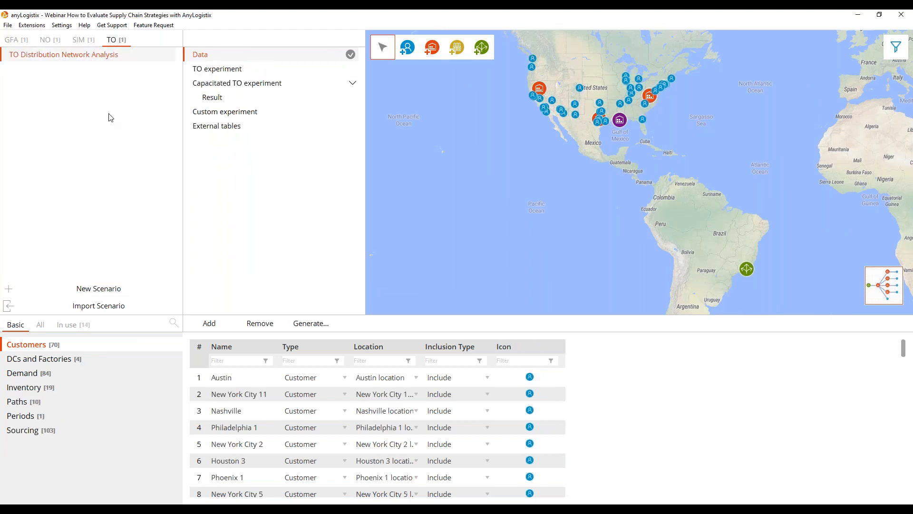
{"action": "left_click", "coordinate": [16, 41]}
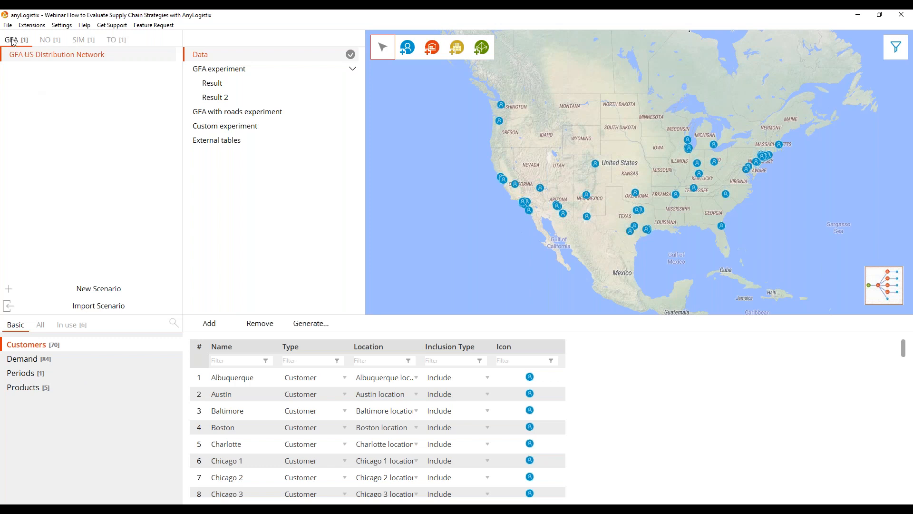
Examine which input data tables are available and in use for the GFA US Distribution Network scenario.
{"action": "left_click", "coordinate": [41, 325]}
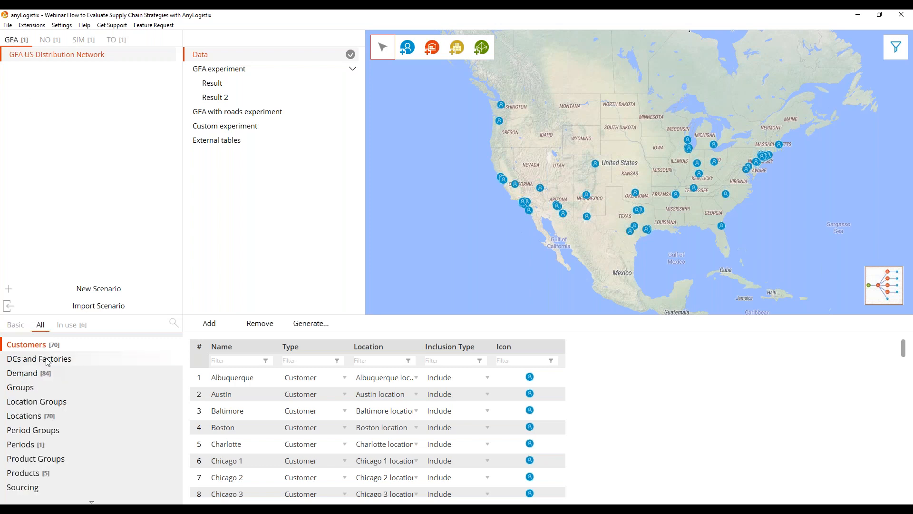
{"action": "scroll", "coordinate": [46, 386], "scroll_direction": "down", "scroll_amount": 3}
{"action": "scroll", "coordinate": [46, 387], "scroll_direction": "up", "scroll_amount": 3}
{"action": "left_click", "coordinate": [75, 327]}
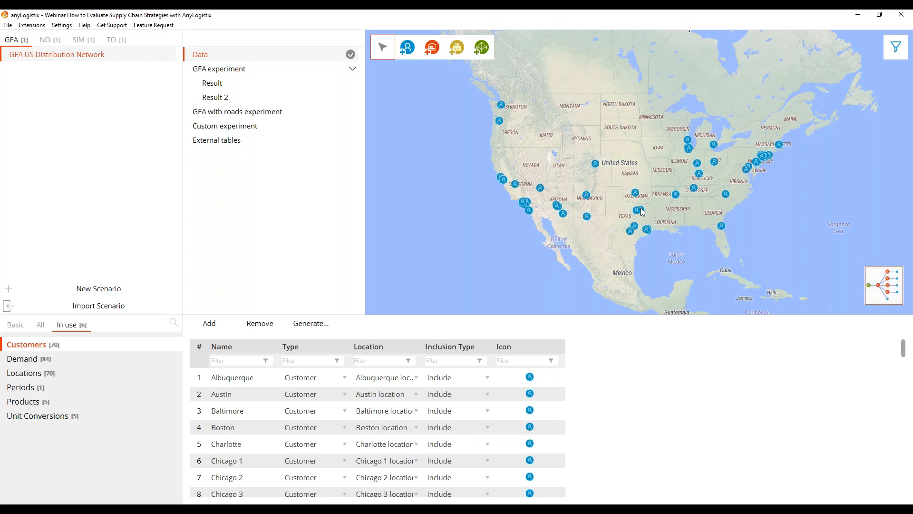
{"action": "left_click", "coordinate": [308, 71]}
{"action": "left_click", "coordinate": [282, 56]}
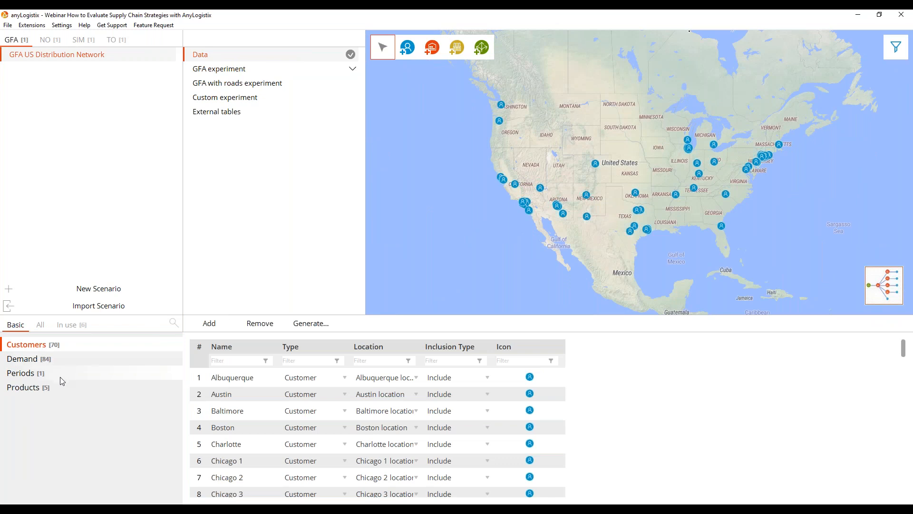
{"action": "left_click", "coordinate": [69, 329]}
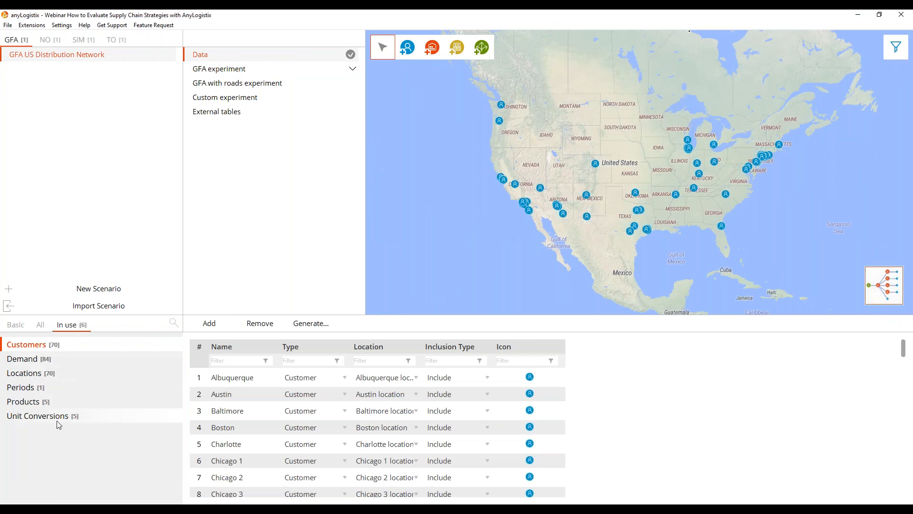
Run the GFA experiment of the GFA US Distribution Network scenario with its existing settings.
{"action": "left_click", "coordinate": [246, 75]}
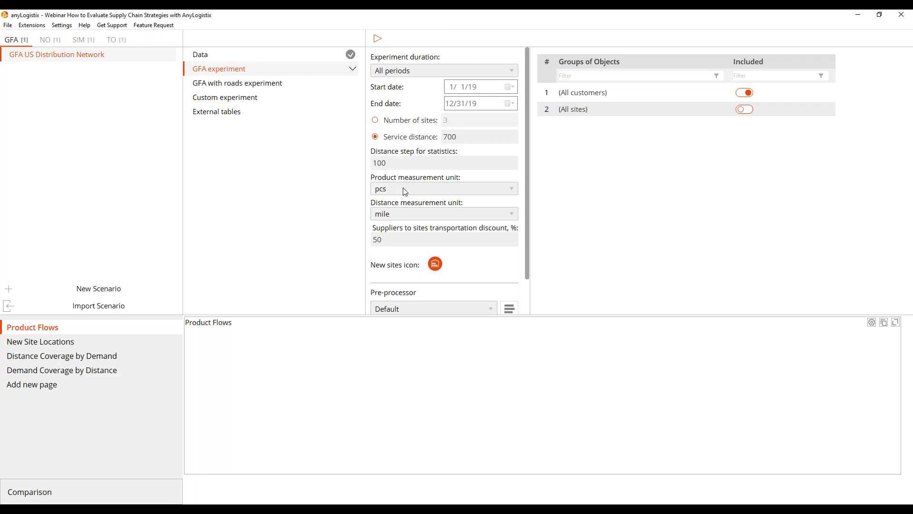
{"action": "scroll", "coordinate": [430, 233], "scroll_direction": "down", "scroll_amount": 1}
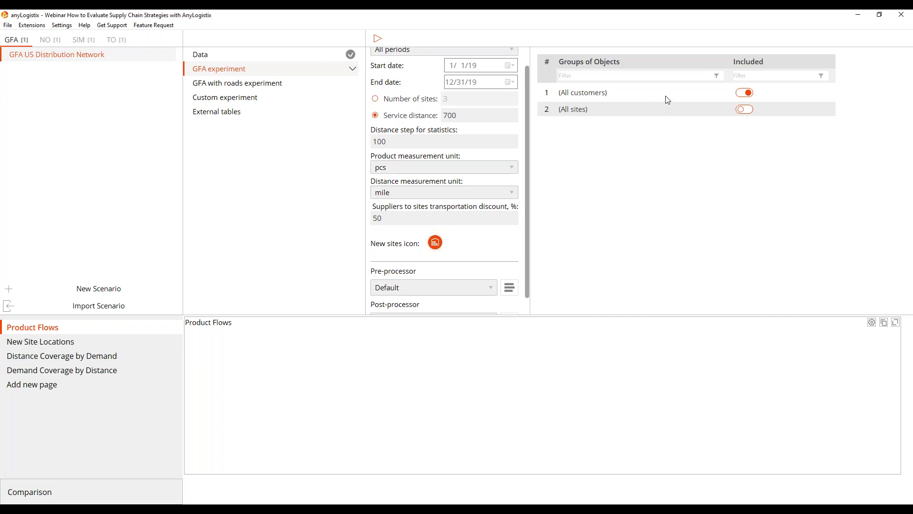
{"action": "left_click", "coordinate": [378, 38]}
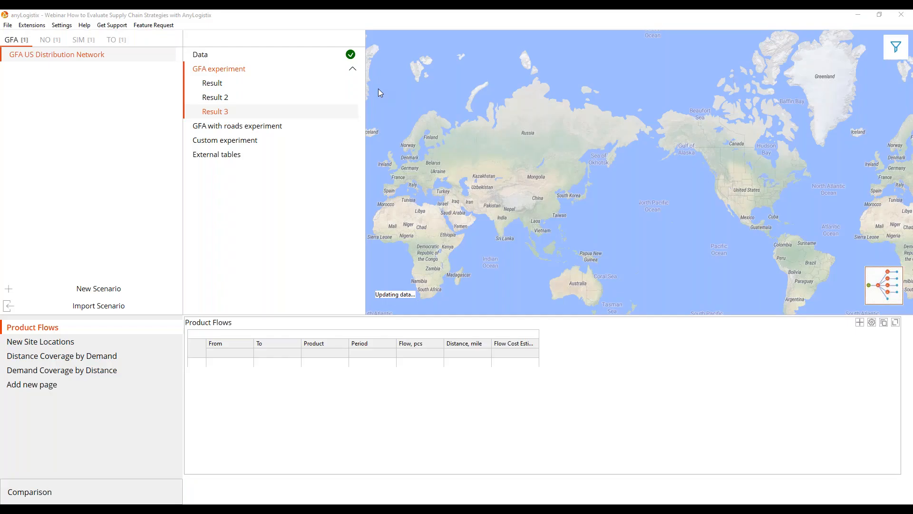
Show the connections between the new sites and their customers on the GFA result map.
{"action": "left_click_drag", "start_coordinate": [600, 90], "coordinate": [546, 97]}
{"action": "left_click", "coordinate": [896, 47]}
{"action": "left_click", "coordinate": [847, 47]}
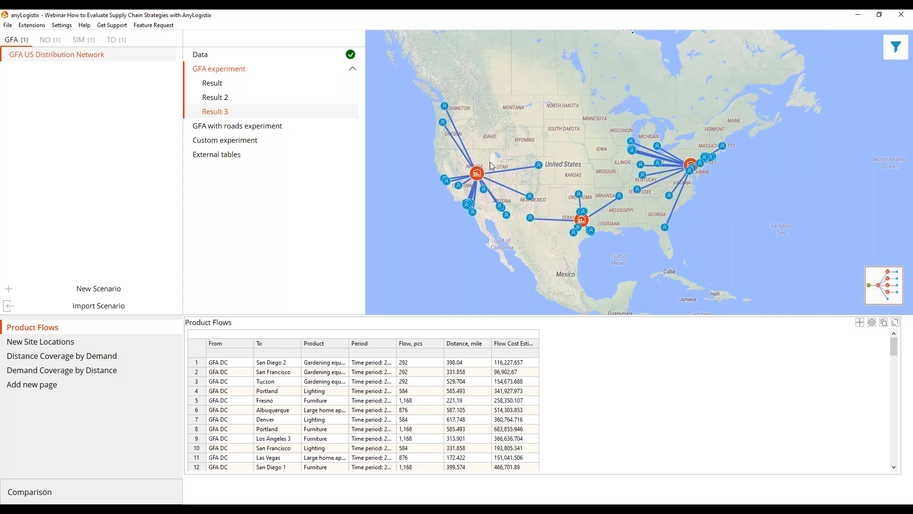
{"action": "left_click_drag", "start_coordinate": [505, 148], "coordinate": [518, 144]}
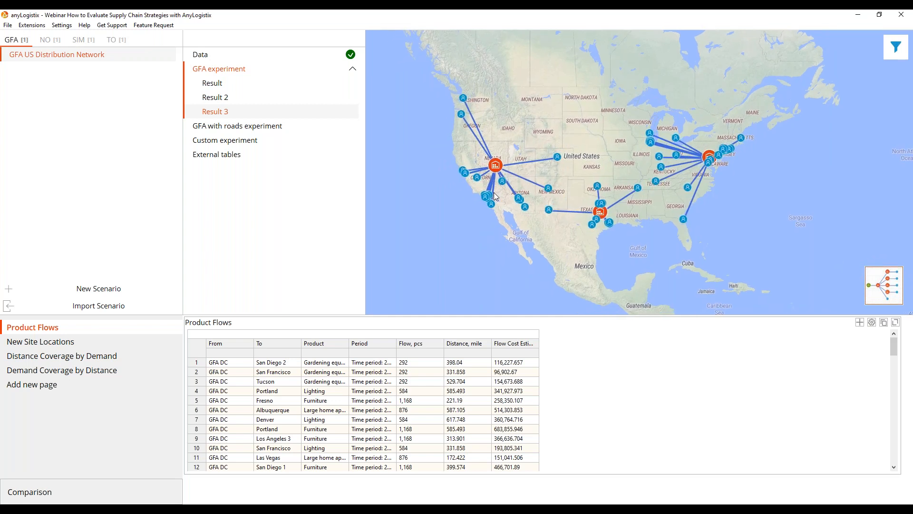
Review the New Site Locations, Distance Coverage by Demand and Demand Coverage by Distance statistics of the GFA result.
{"action": "left_click", "coordinate": [56, 346]}
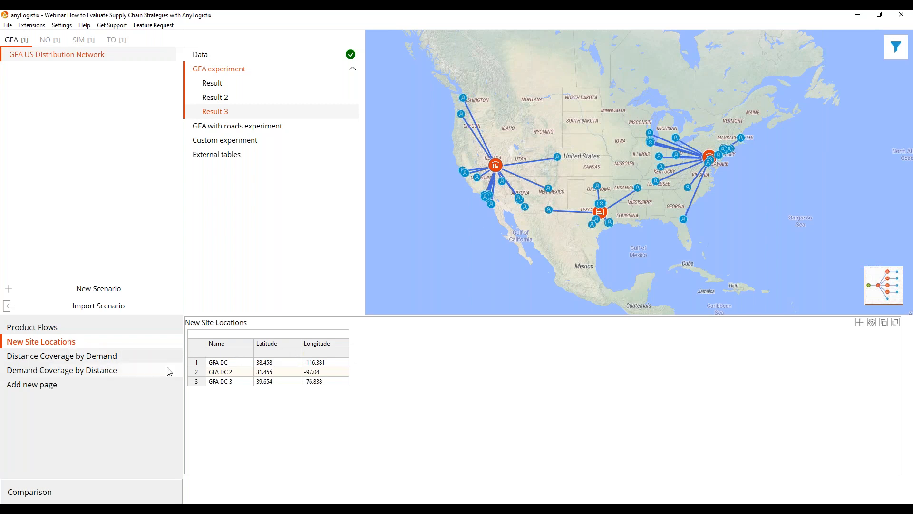
{"action": "left_click", "coordinate": [98, 362]}
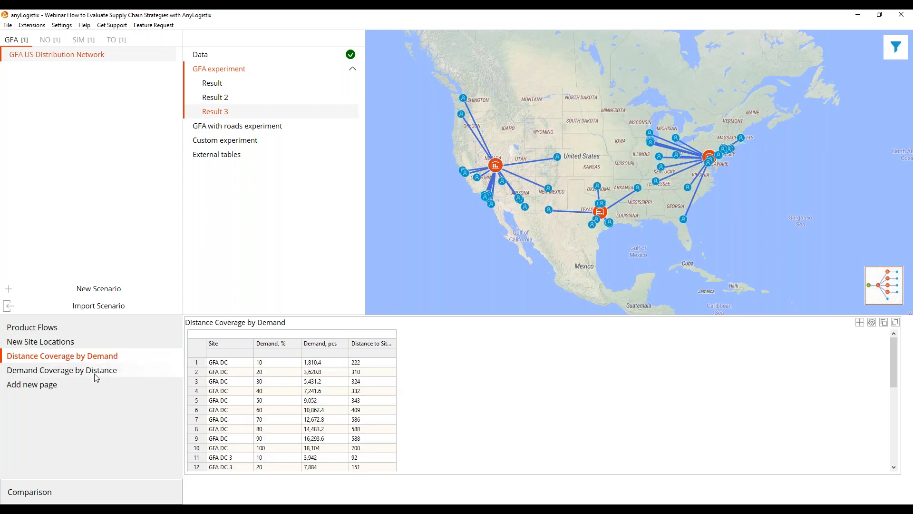
{"action": "left_click", "coordinate": [97, 376]}
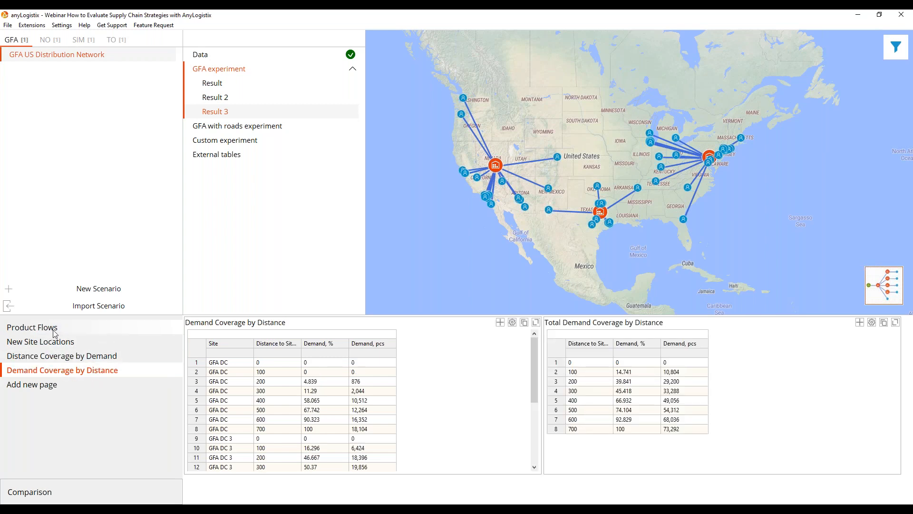
Convert Result 3 of the GFA experiment to an NO scenario.
{"action": "right_click", "coordinate": [233, 115]}
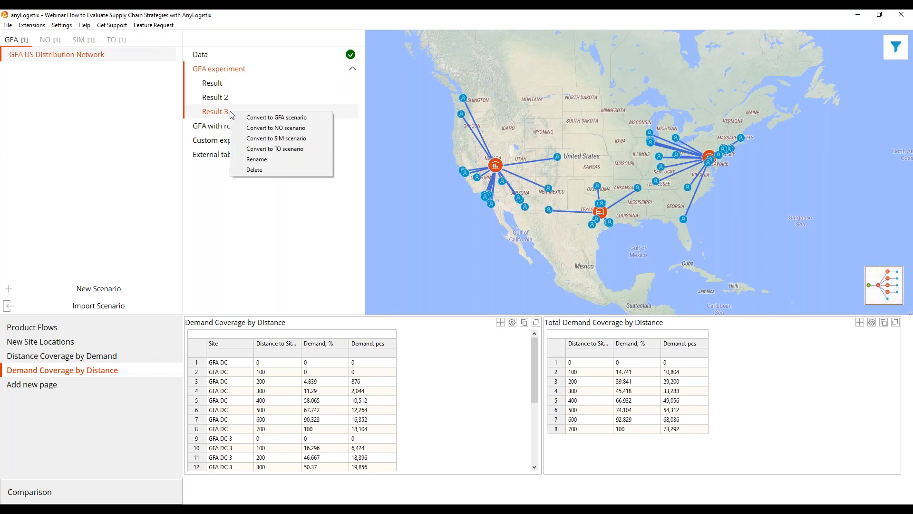
{"action": "left_click", "coordinate": [284, 128]}
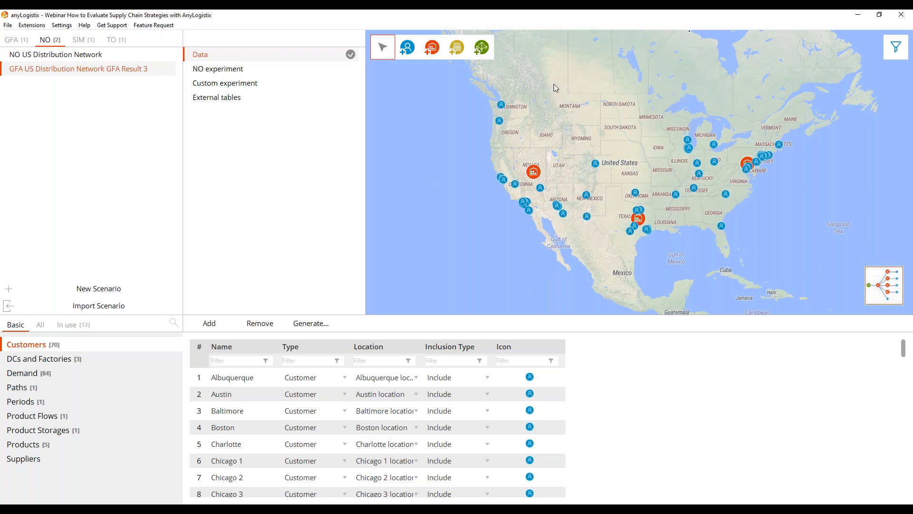
{"action": "left_click_drag", "start_coordinate": [690, 253], "coordinate": [646, 251]}
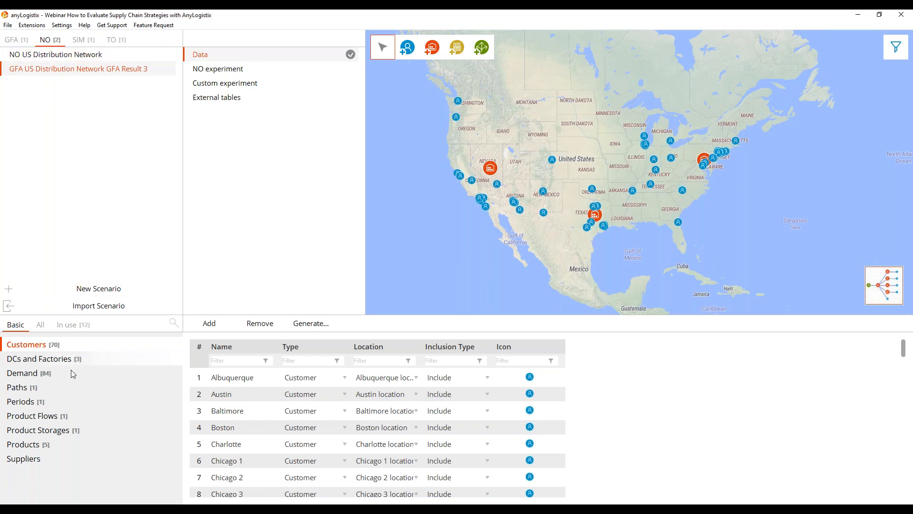
Open the NO US Distribution Network scenario and examine its candidate DCs, ports, customers and supplier on the map.
{"action": "left_click", "coordinate": [89, 57]}
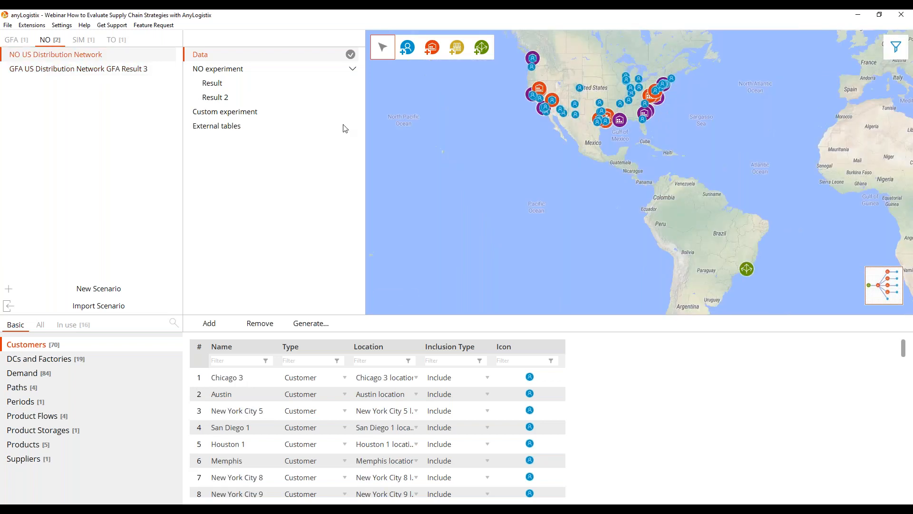
{"action": "left_click_drag", "start_coordinate": [481, 157], "coordinate": [442, 194]}
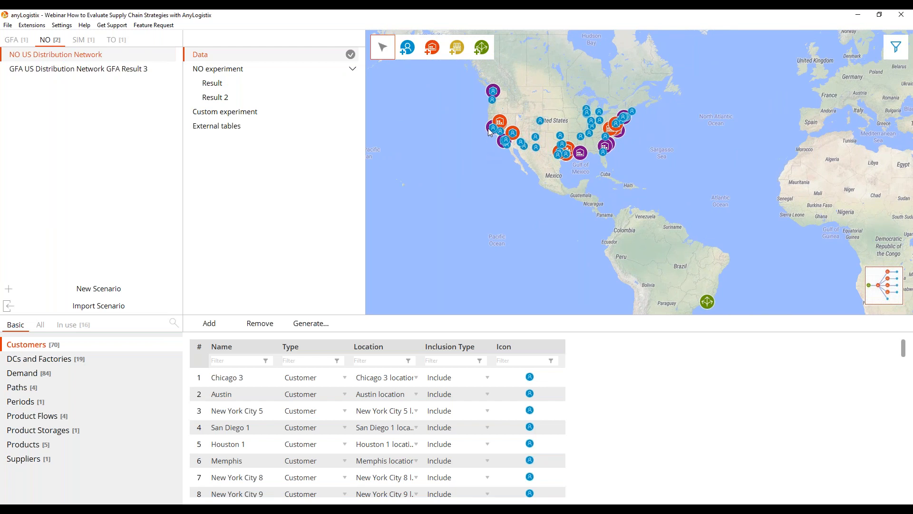
{"action": "scroll", "coordinate": [489, 152], "scroll_direction": "up", "scroll_amount": 1}
{"action": "left_click_drag", "start_coordinate": [548, 106], "coordinate": [520, 124]}
{"action": "scroll", "coordinate": [506, 127], "scroll_direction": "up", "scroll_amount": 1}
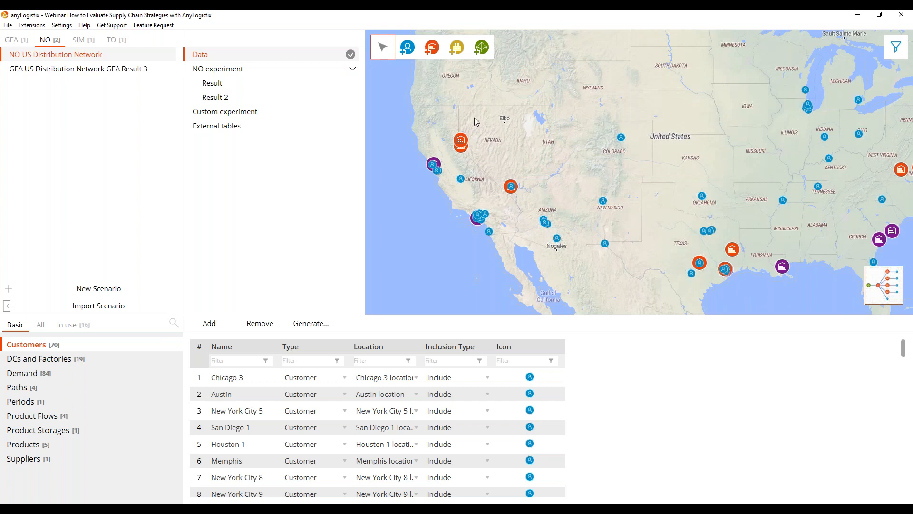
{"action": "left_click_drag", "start_coordinate": [593, 190], "coordinate": [560, 180]}
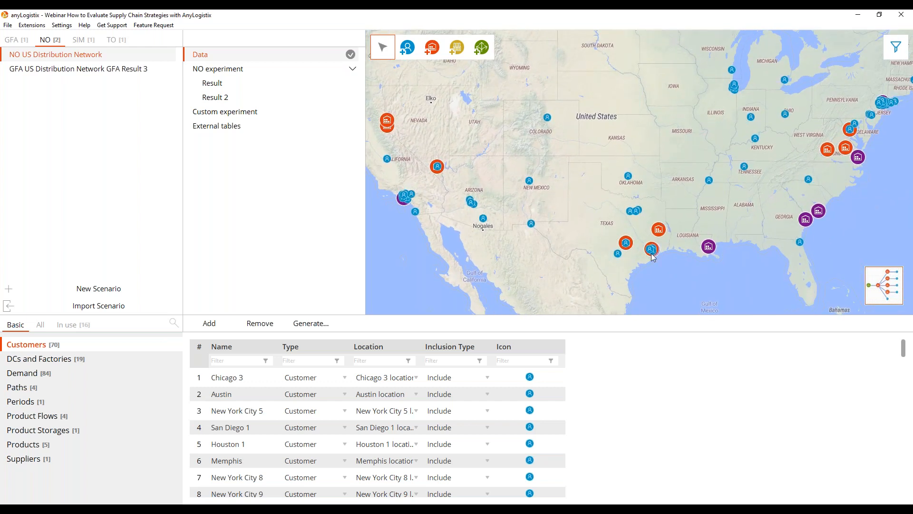
{"action": "left_click_drag", "start_coordinate": [678, 208], "coordinate": [479, 250]}
{"action": "scroll", "coordinate": [664, 164], "scroll_direction": "up", "scroll_amount": 1}
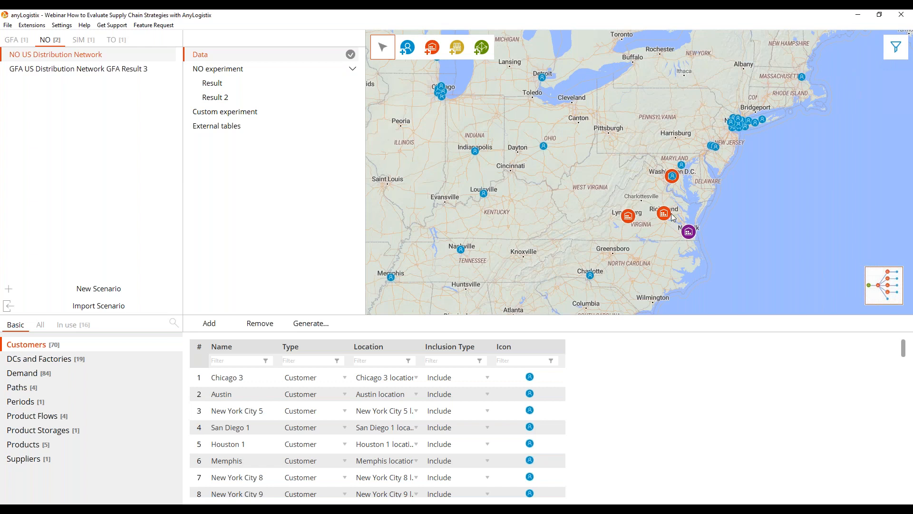
{"action": "scroll", "coordinate": [573, 202], "scroll_direction": "down", "scroll_amount": 2}
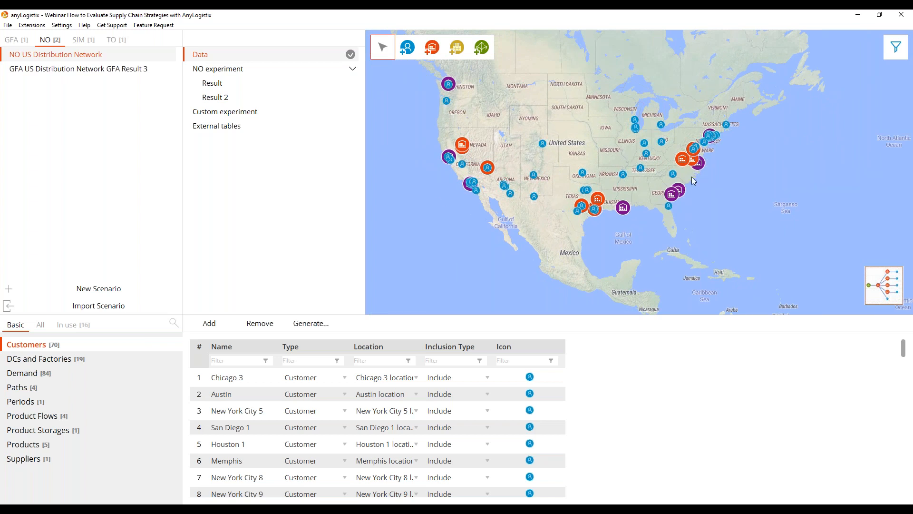
{"action": "left_click_drag", "start_coordinate": [733, 232], "coordinate": [670, 138]}
{"action": "scroll", "coordinate": [675, 143], "scroll_direction": "down", "scroll_amount": 2}
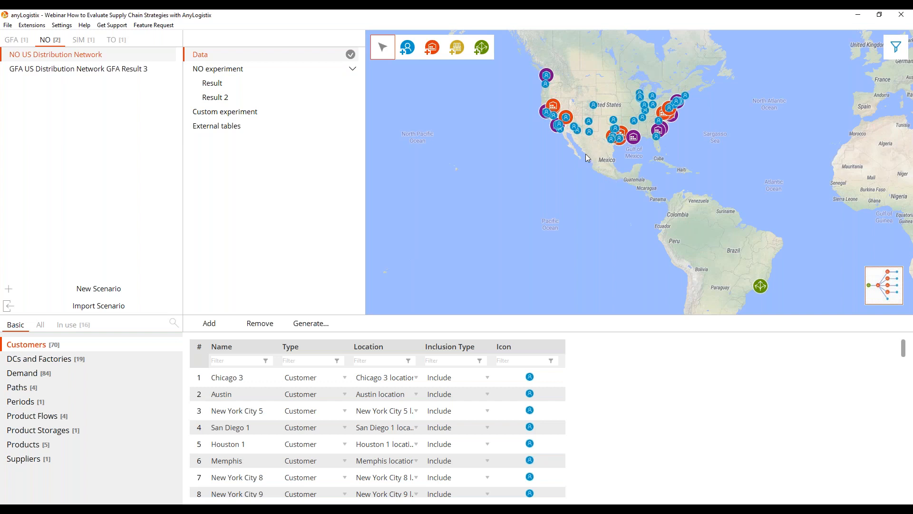
{"action": "left_click_drag", "start_coordinate": [586, 153], "coordinate": [572, 176]}
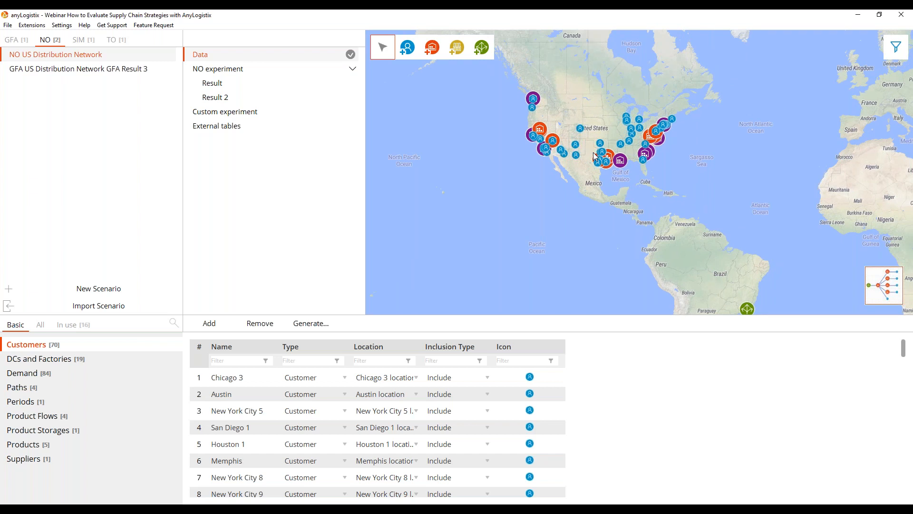
Show the transport connections of the NO US Distribution Network on the map.
{"action": "left_click", "coordinate": [876, 296]}
{"action": "left_click", "coordinate": [877, 292]}
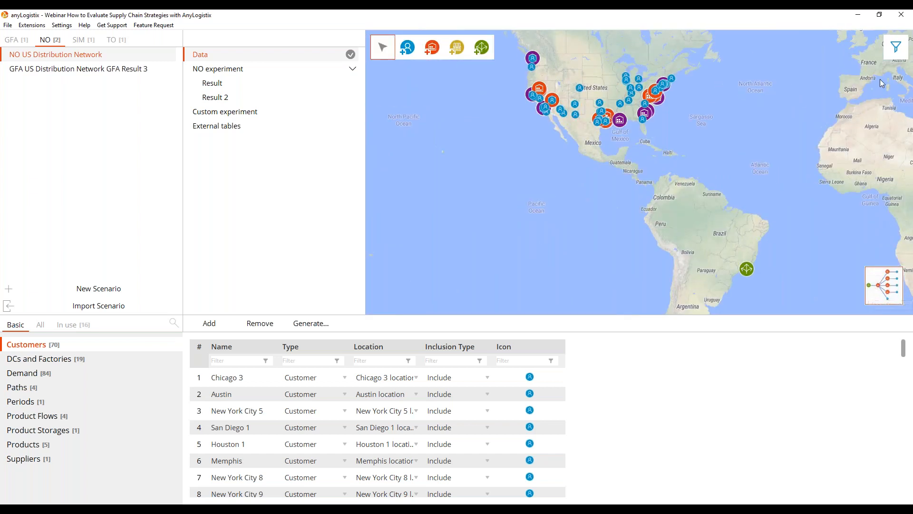
{"action": "left_click", "coordinate": [898, 46]}
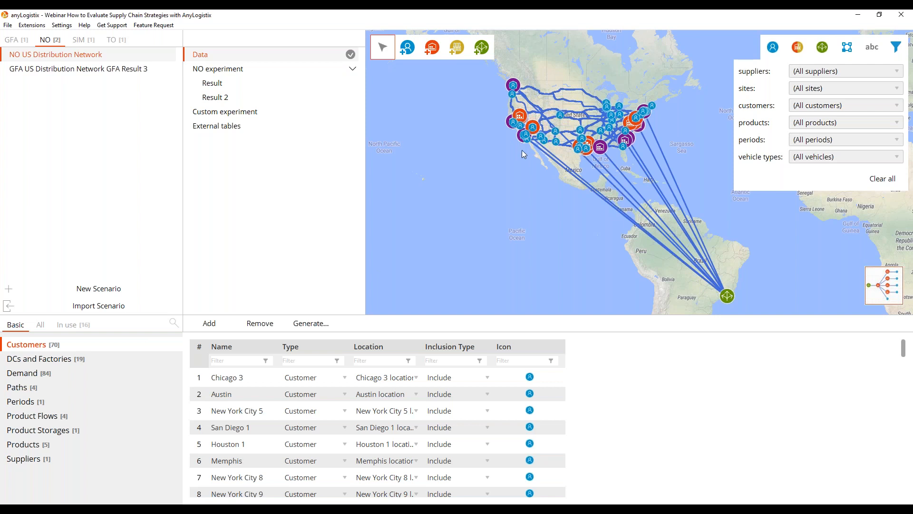
Examine the supply chain as a logical diagram with object names displayed and return to the geographic map.
{"action": "left_click", "coordinate": [883, 290]}
{"action": "left_click", "coordinate": [868, 53]}
{"action": "left_click_drag", "start_coordinate": [660, 172], "coordinate": [660, 144]}
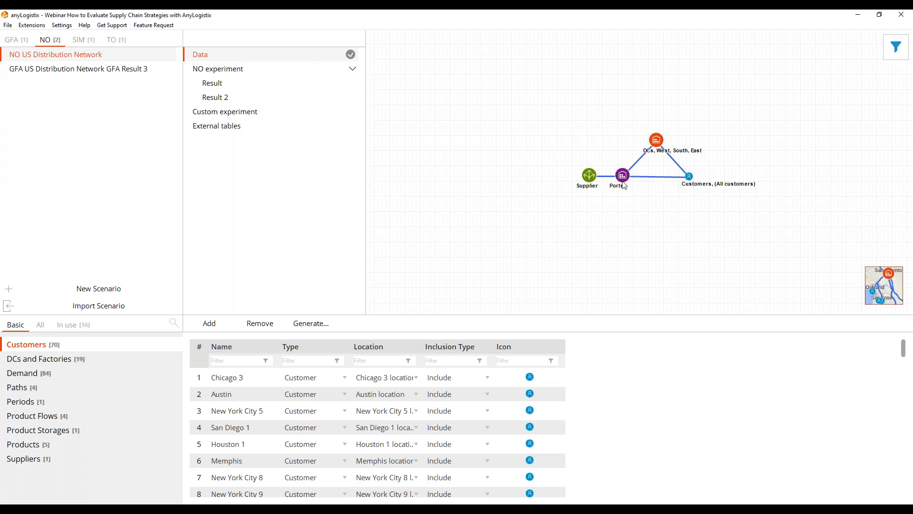
{"action": "left_click", "coordinate": [889, 292]}
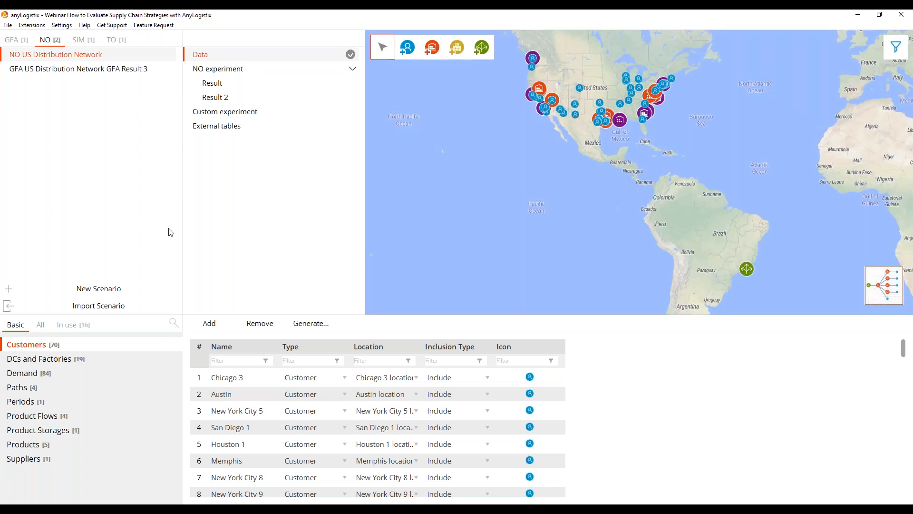
Review the Assets Constraints table among the tables in use and compare its groups with the West sites on the map.
{"action": "left_click", "coordinate": [75, 325]}
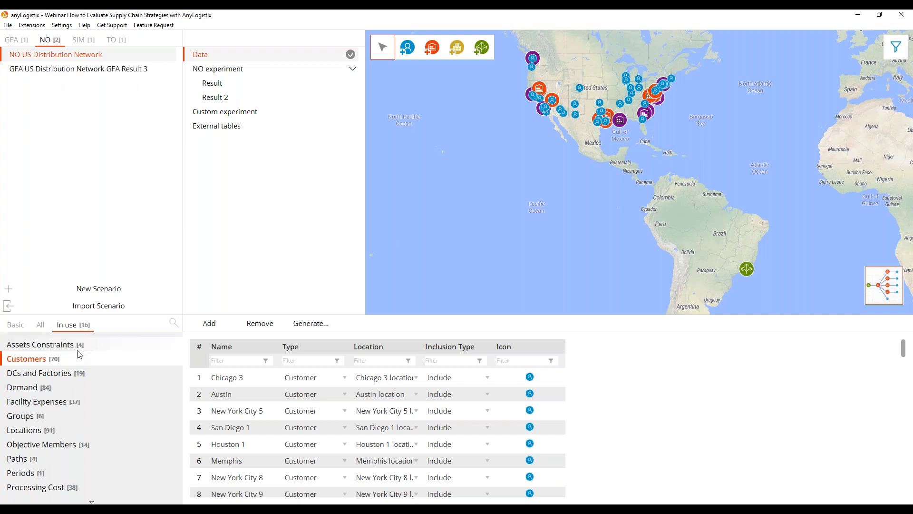
{"action": "left_click", "coordinate": [73, 345]}
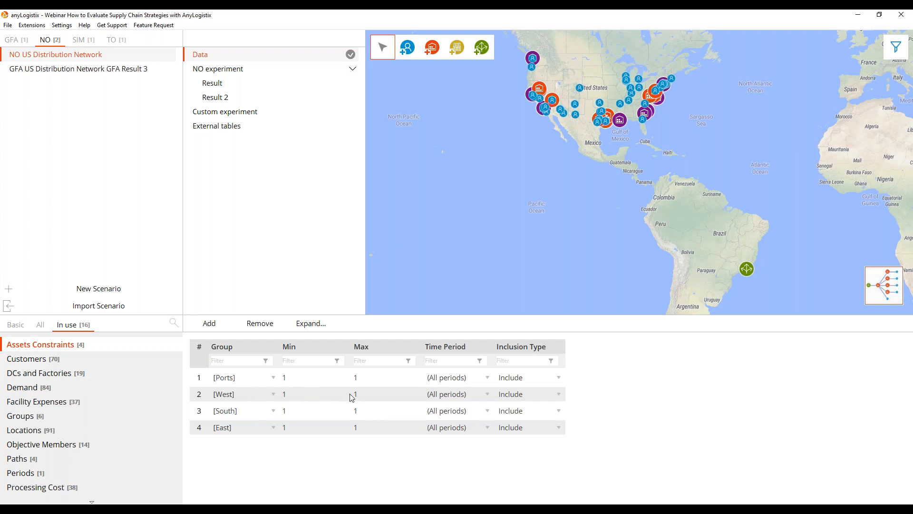
{"action": "left_click_drag", "start_coordinate": [487, 221], "coordinate": [466, 275]}
{"action": "scroll", "coordinate": [544, 130], "scroll_direction": "up", "scroll_amount": 1}
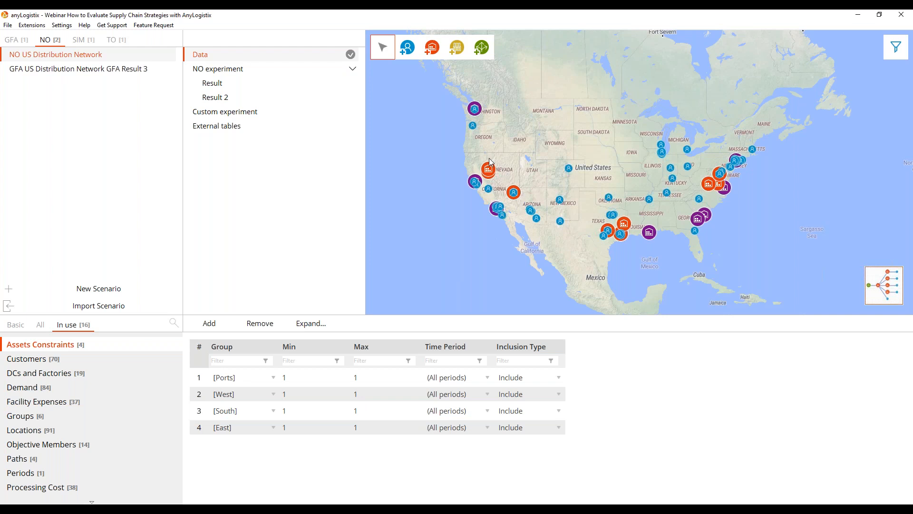
{"action": "scroll", "coordinate": [491, 161], "scroll_direction": "up", "scroll_amount": 1}
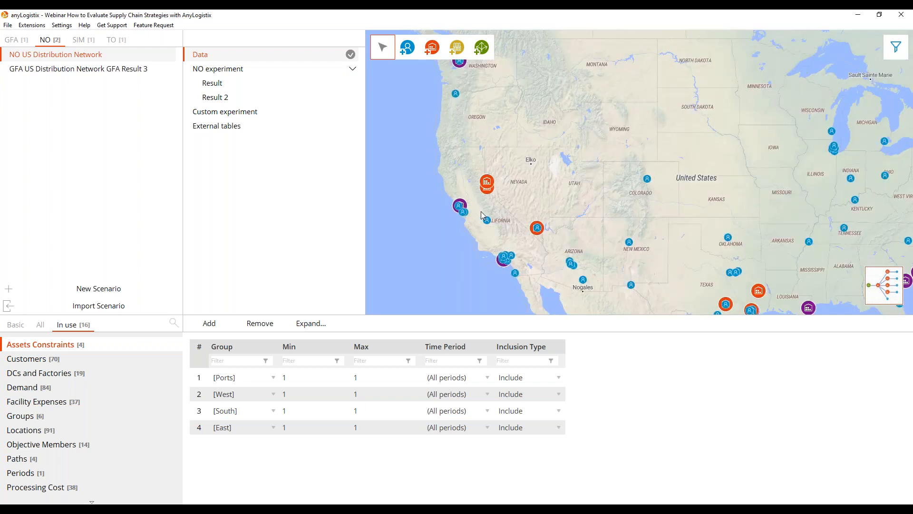
Compare the South and East groups of the asset constraints with the candidate DCs and ports on the map.
{"action": "left_click_drag", "start_coordinate": [623, 229], "coordinate": [534, 152]}
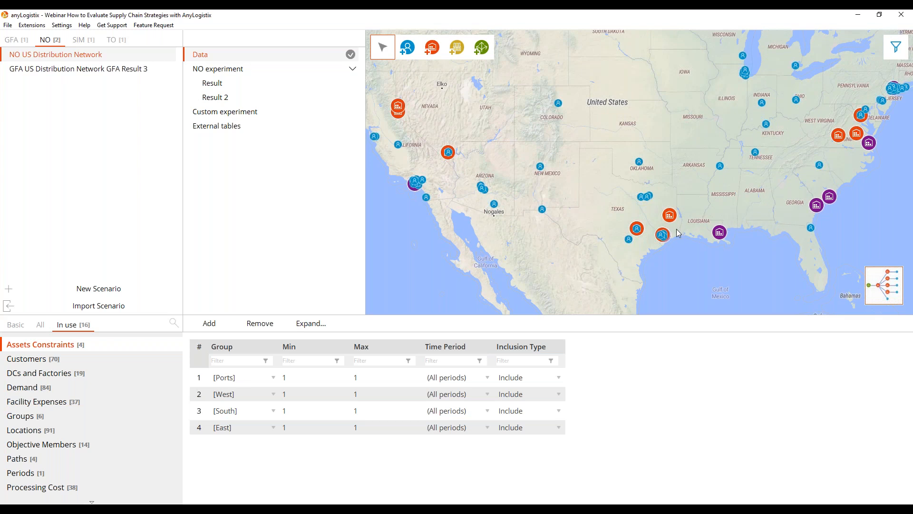
{"action": "left_click_drag", "start_coordinate": [668, 243], "coordinate": [577, 282]}
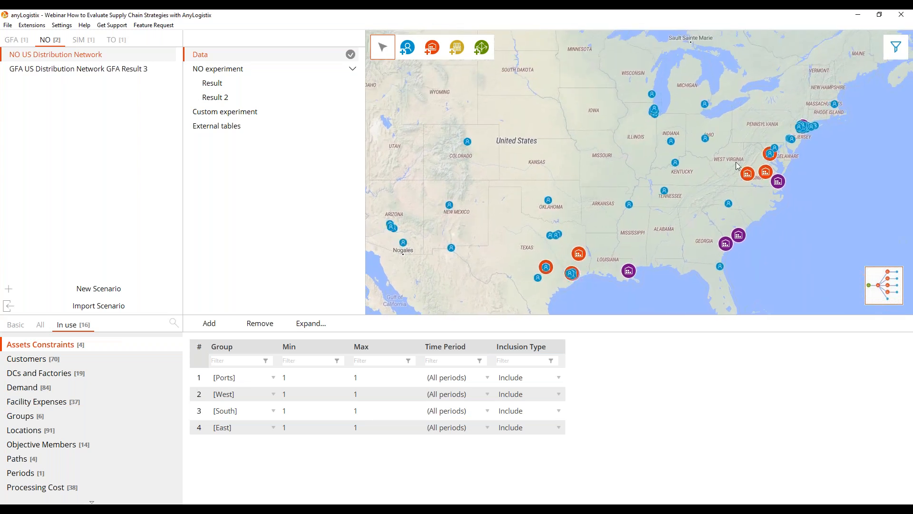
{"action": "scroll", "coordinate": [570, 219], "scroll_direction": "down", "scroll_amount": 1}
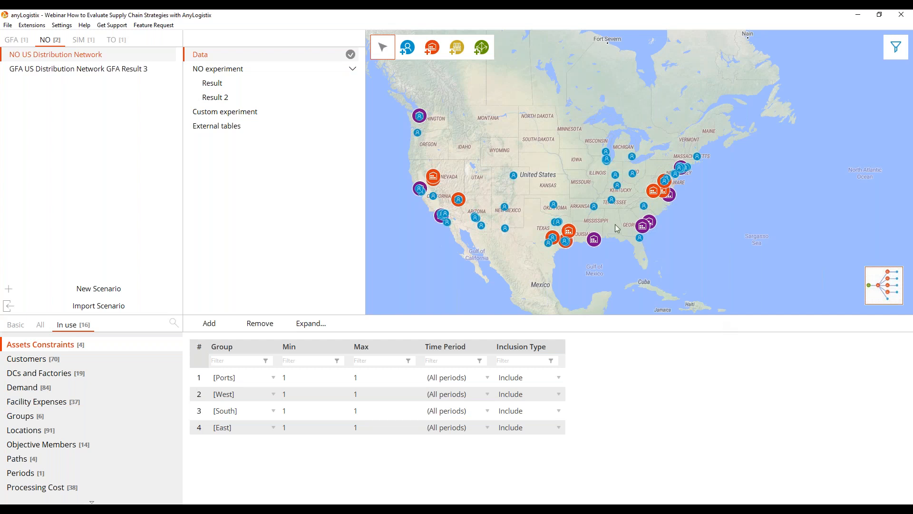
Review the NO experiment's settings, run the experiment to find the 5 best solutions and enlarge the upper view.
{"action": "double_click", "coordinate": [241, 69]}
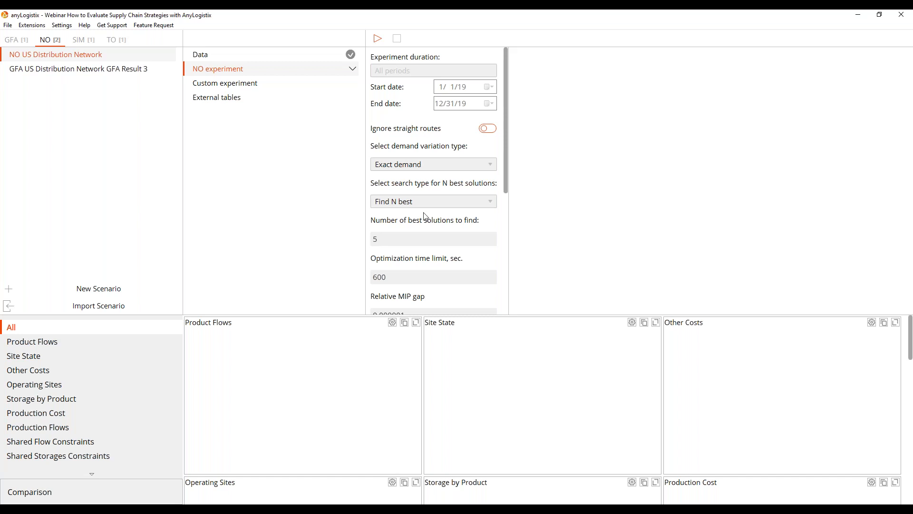
{"action": "scroll", "coordinate": [451, 209], "scroll_direction": "down", "scroll_amount": 5}
{"action": "left_click_drag", "start_coordinate": [506, 255], "coordinate": [503, 56]}
{"action": "left_click", "coordinate": [378, 39]}
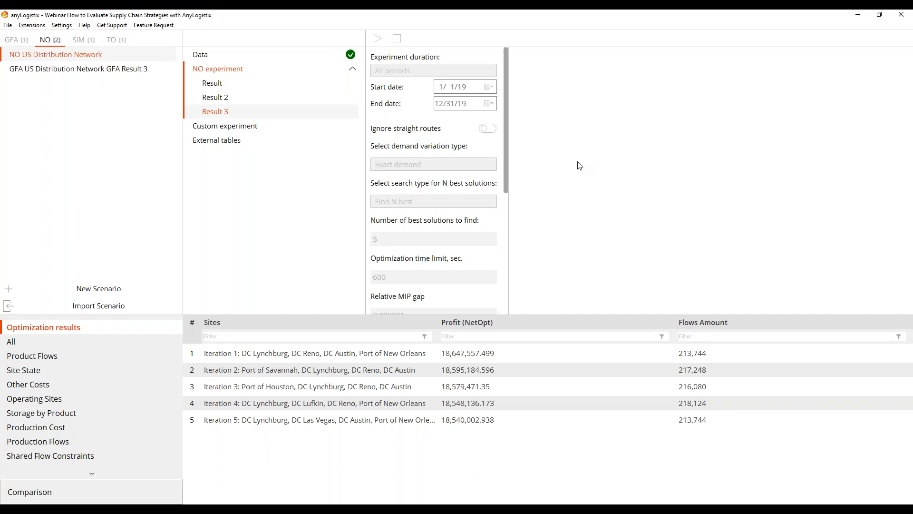
{"action": "left_click_drag", "start_coordinate": [510, 317], "coordinate": [510, 350]}
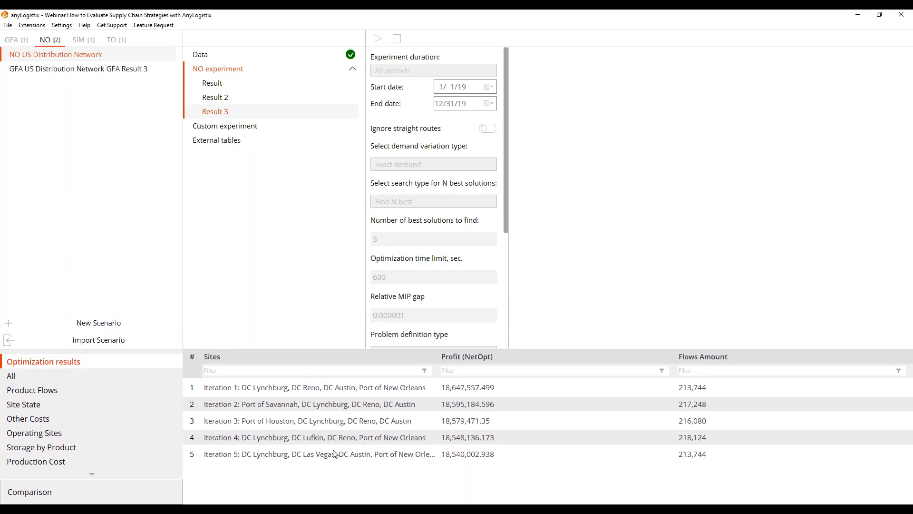
Show the connections on the map and compare the networks of iterations 1 to 5, finishing on iteration 1.
{"action": "left_click", "coordinate": [327, 390]}
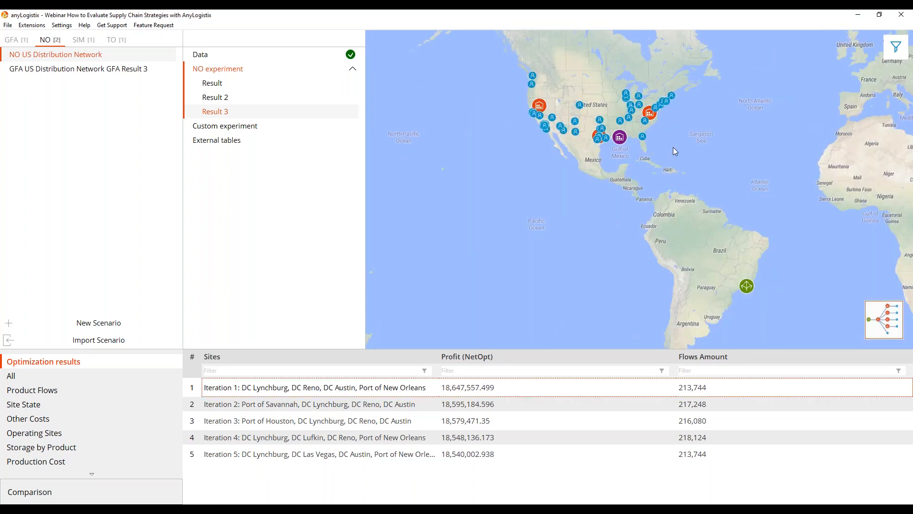
{"action": "left_click", "coordinate": [896, 46]}
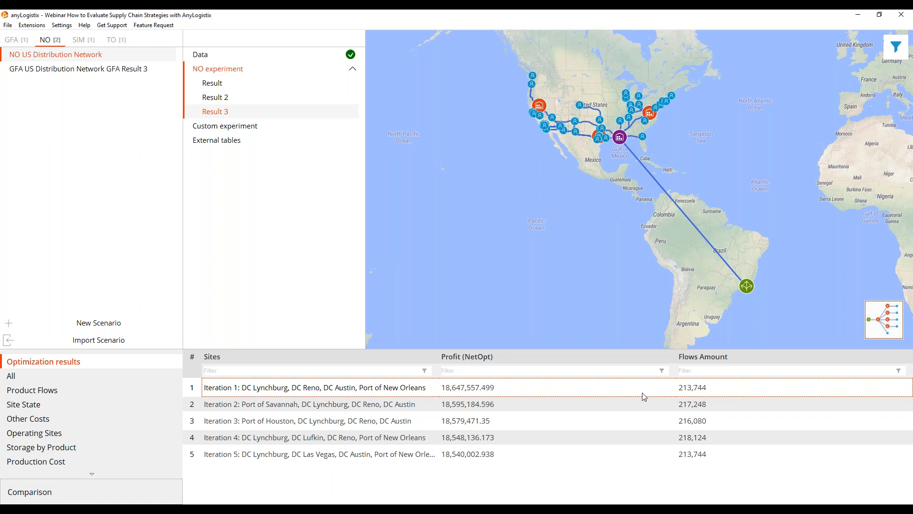
{"action": "left_click", "coordinate": [382, 408]}
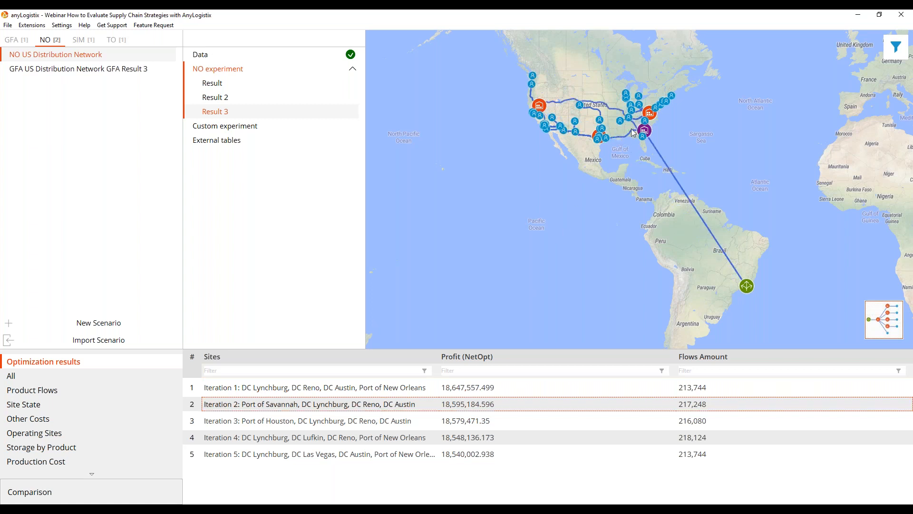
{"action": "left_click", "coordinate": [378, 426]}
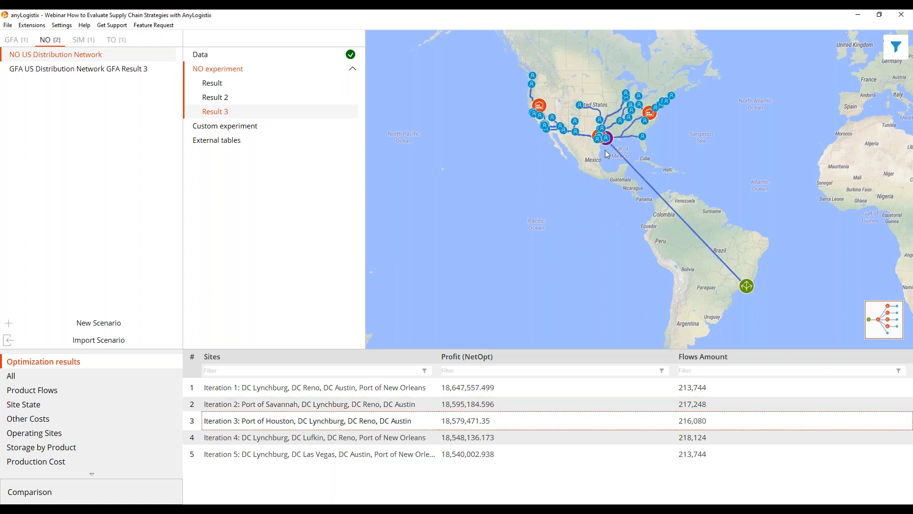
{"action": "left_click", "coordinate": [375, 441]}
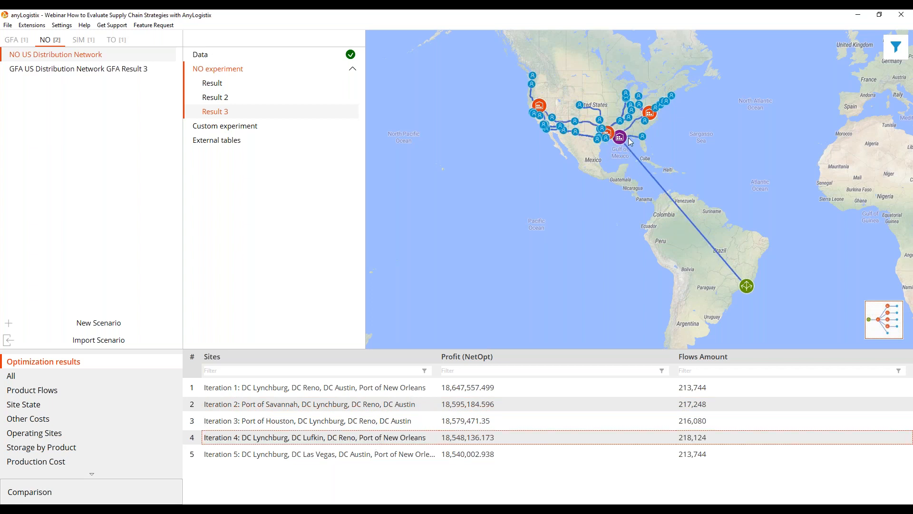
{"action": "left_click", "coordinate": [413, 455]}
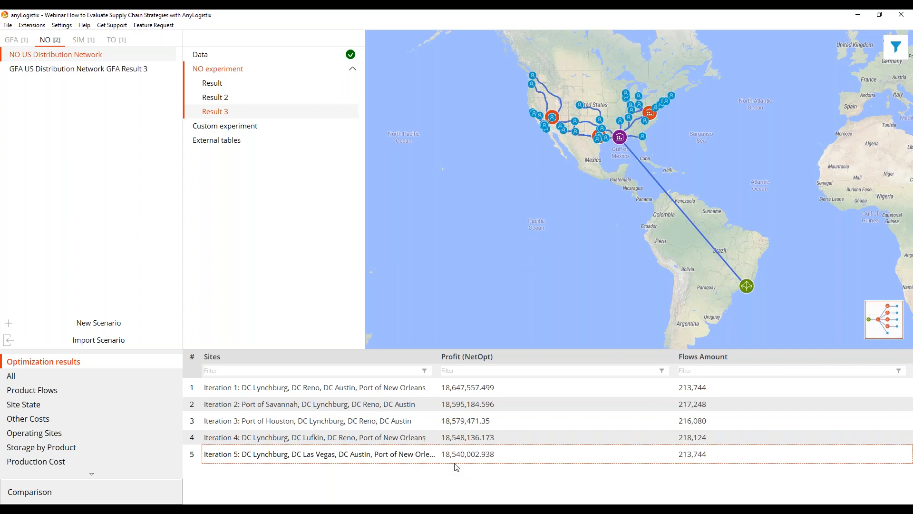
{"action": "left_click", "coordinate": [382, 391]}
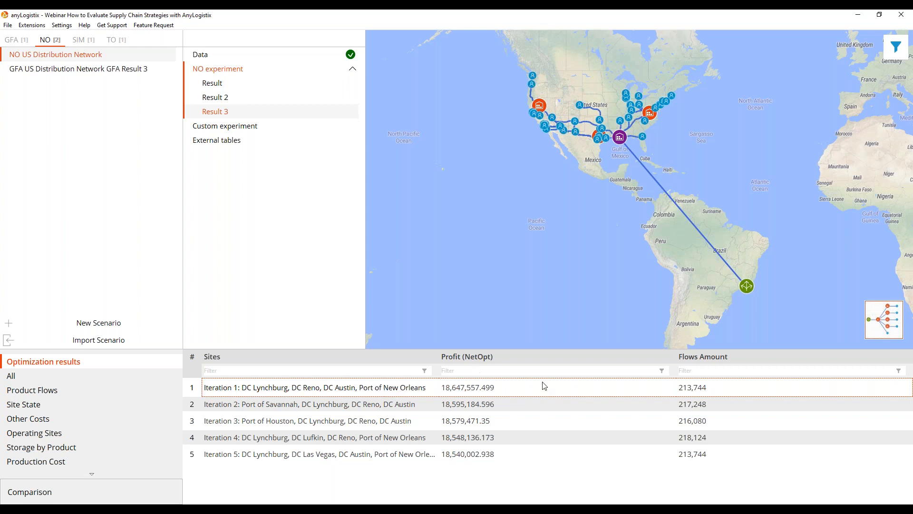
Show the supply chain of iteration 1 as a logical diagram with object names displayed.
{"action": "left_click", "coordinate": [892, 327]}
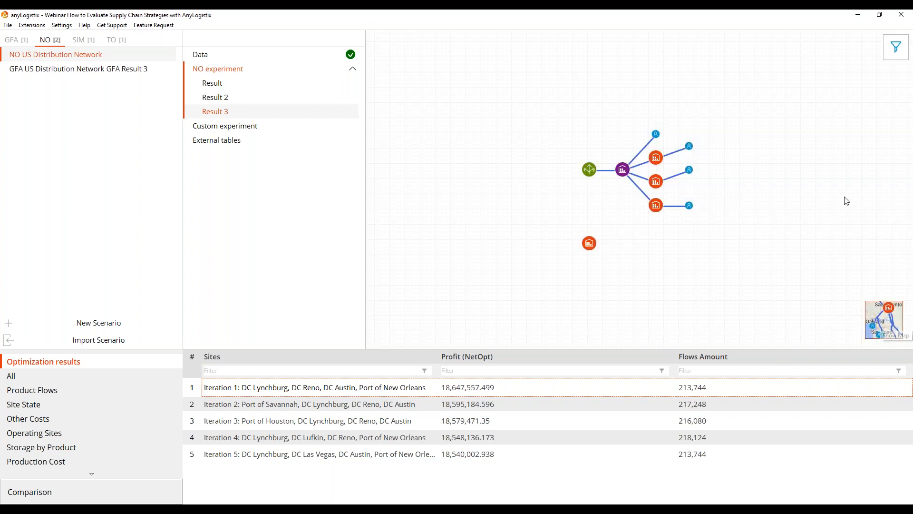
{"action": "left_click", "coordinate": [896, 46]}
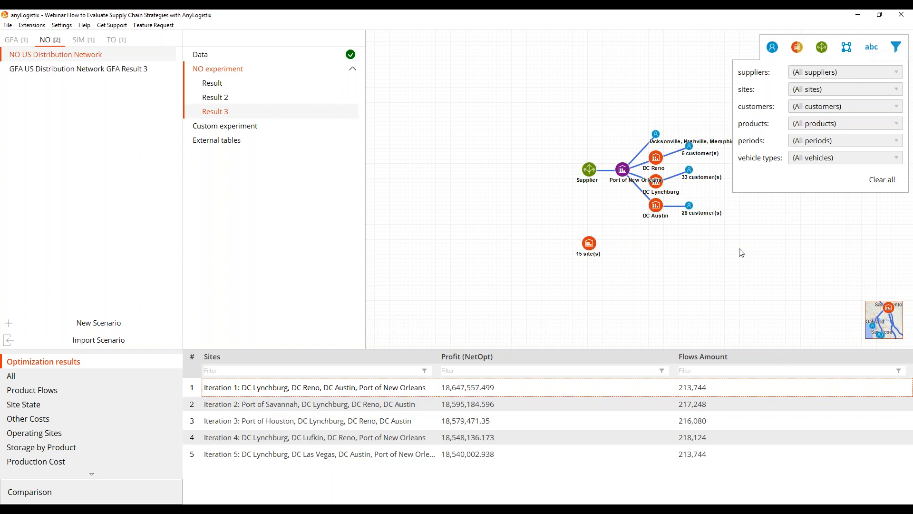
{"action": "left_click_drag", "start_coordinate": [647, 264], "coordinate": [549, 275]}
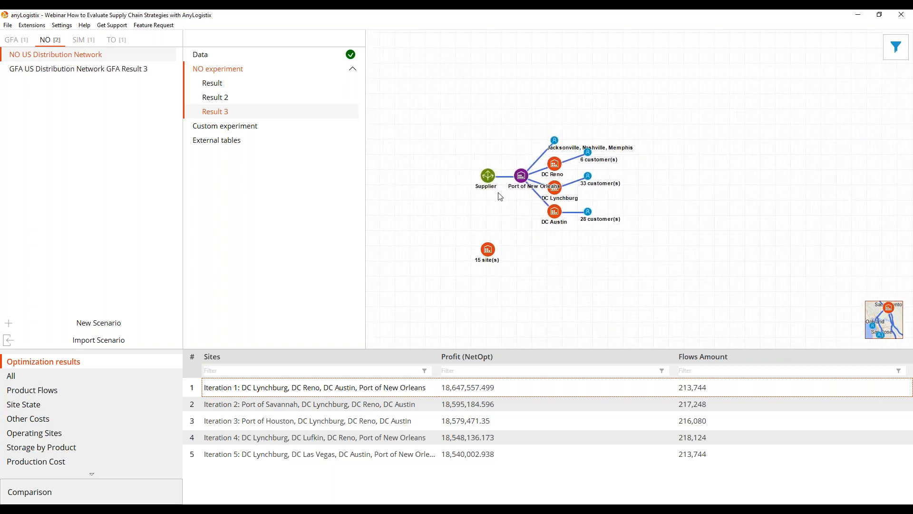
Rearrange the diagram with the Supplier at the bottom, Port of New Orleans above it and DC Austin slightly further west.
{"action": "left_click_drag", "start_coordinate": [498, 183], "coordinate": [610, 321]}
{"action": "left_click_drag", "start_coordinate": [525, 181], "coordinate": [598, 271]}
{"action": "left_click_drag", "start_coordinate": [597, 258], "coordinate": [591, 256]}
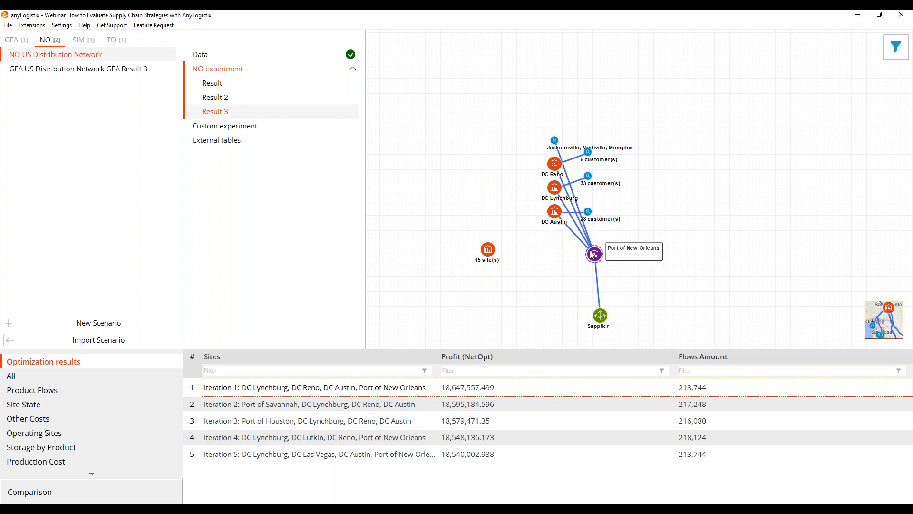
{"action": "left_click", "coordinate": [556, 212]}
{"action": "left_click_drag", "start_coordinate": [554, 217], "coordinate": [532, 223]}
Place DC Reno on the diagram's west side, DC Lynchburg on its east side, and the Jacksonville, Nashville, Memphis customers just above the port.
{"action": "left_click", "coordinate": [556, 189]}
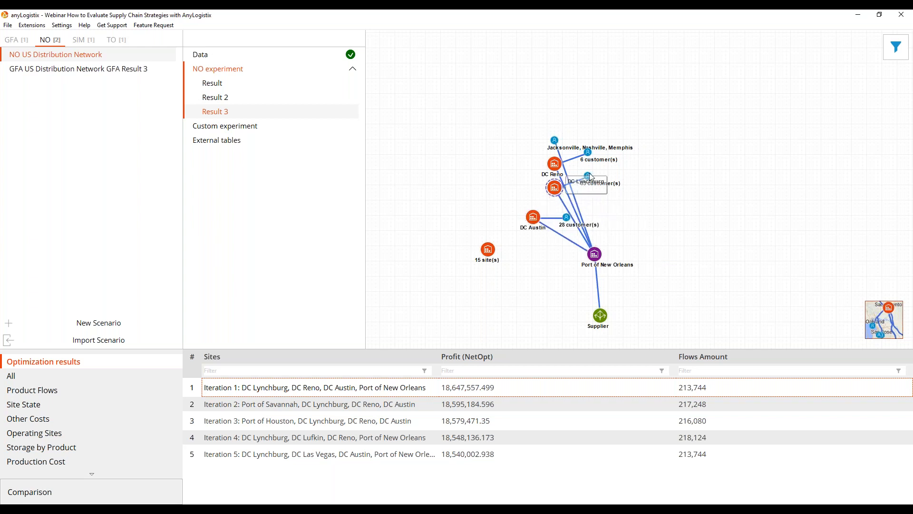
{"action": "left_click", "coordinate": [556, 166]}
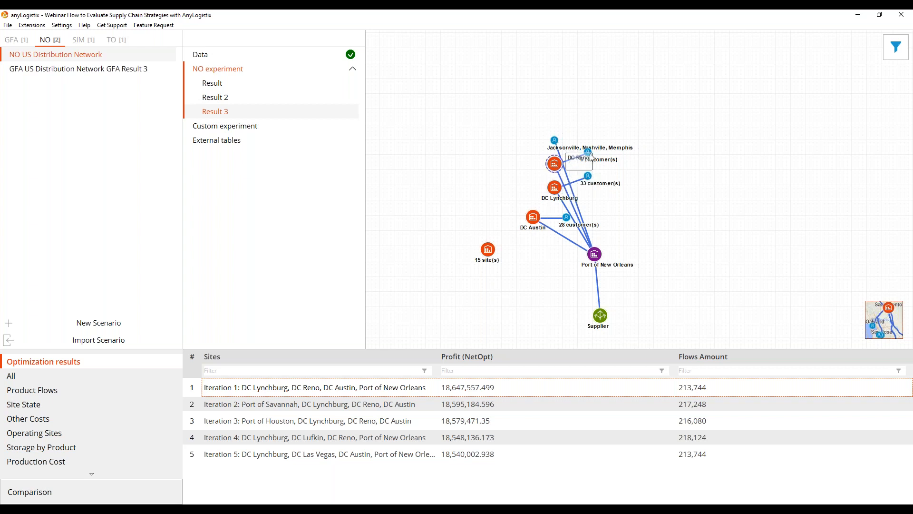
{"action": "left_click_drag", "start_coordinate": [556, 166], "coordinate": [457, 200]}
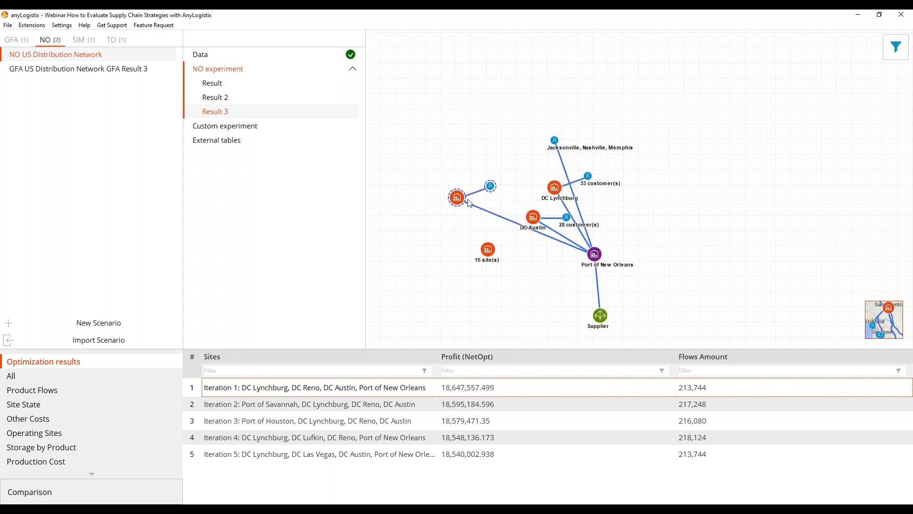
{"action": "left_click", "coordinate": [556, 189]}
{"action": "left_click_drag", "start_coordinate": [572, 187], "coordinate": [695, 187]}
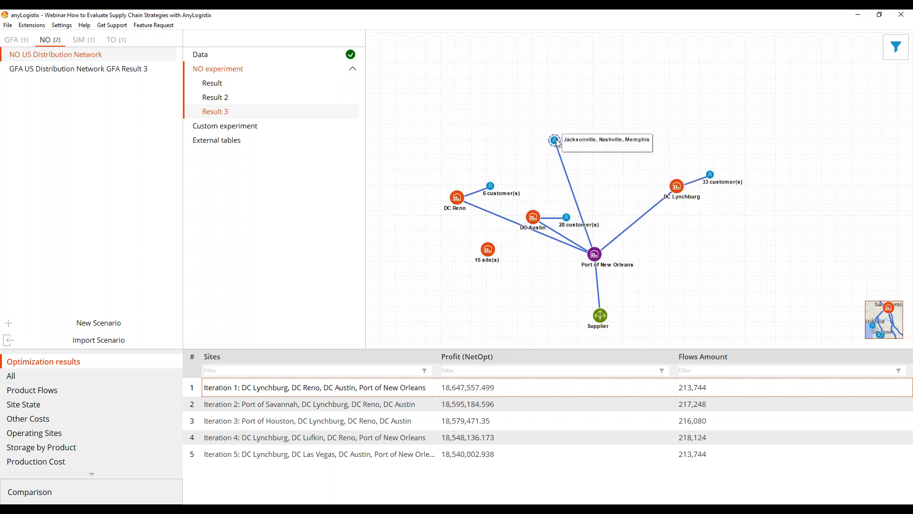
{"action": "left_click", "coordinate": [556, 142]}
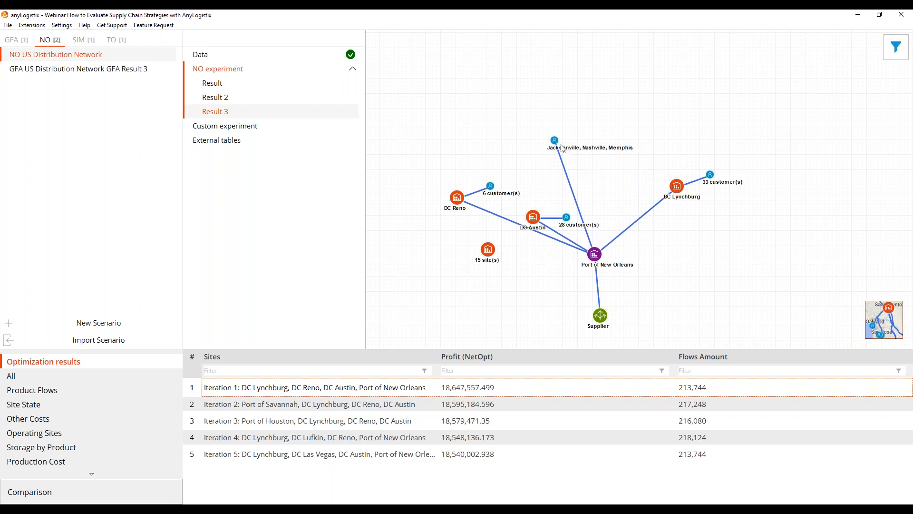
{"action": "left_click_drag", "start_coordinate": [556, 141], "coordinate": [609, 225]}
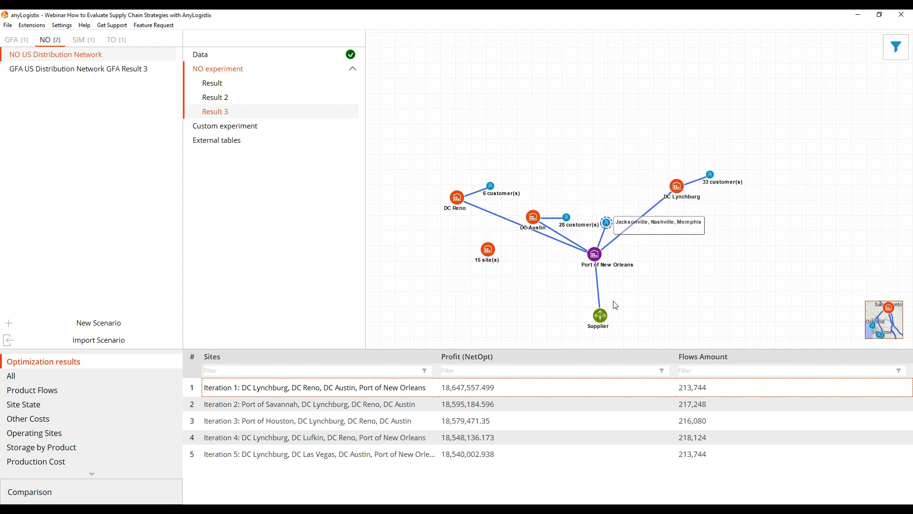
Return to the geographic map and compare the iterations' costs in Overall Stats, widening Transportation Cost and sorting by iteration.
{"action": "left_click", "coordinate": [892, 330]}
{"action": "left_click", "coordinate": [891, 331]}
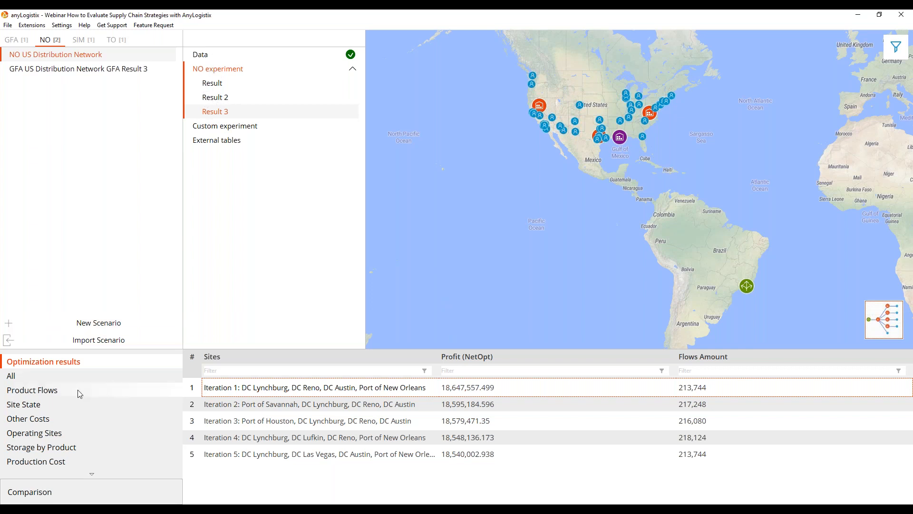
{"action": "scroll", "coordinate": [79, 403], "scroll_direction": "down", "scroll_amount": 5}
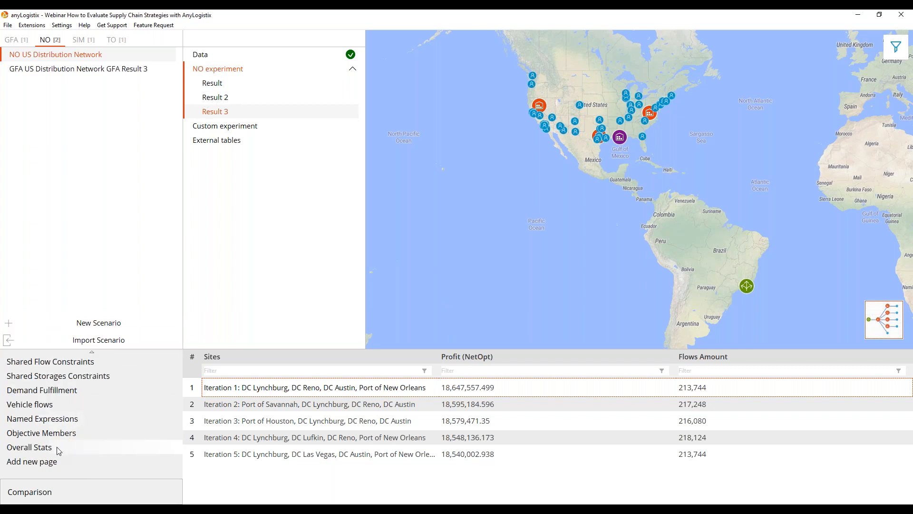
{"action": "left_click", "coordinate": [58, 449]}
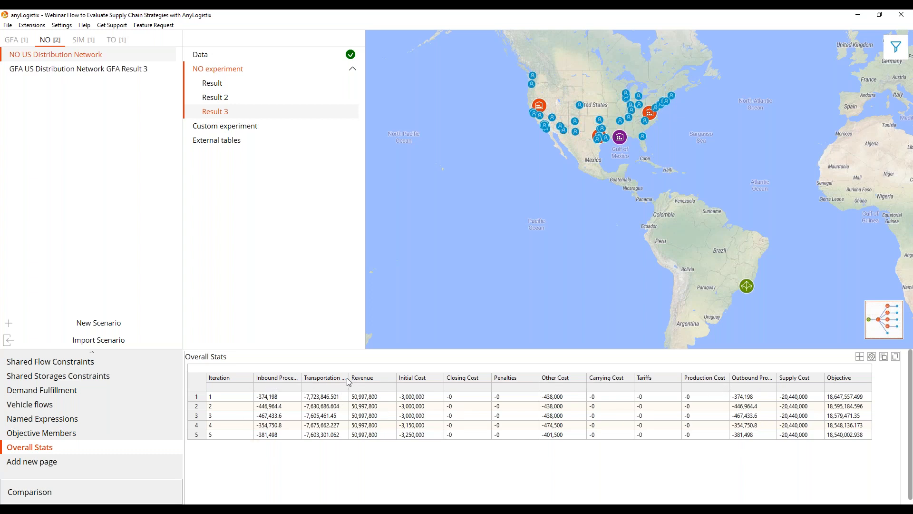
{"action": "left_click_drag", "start_coordinate": [348, 379], "coordinate": [355, 378]}
{"action": "left_click", "coordinate": [301, 377]}
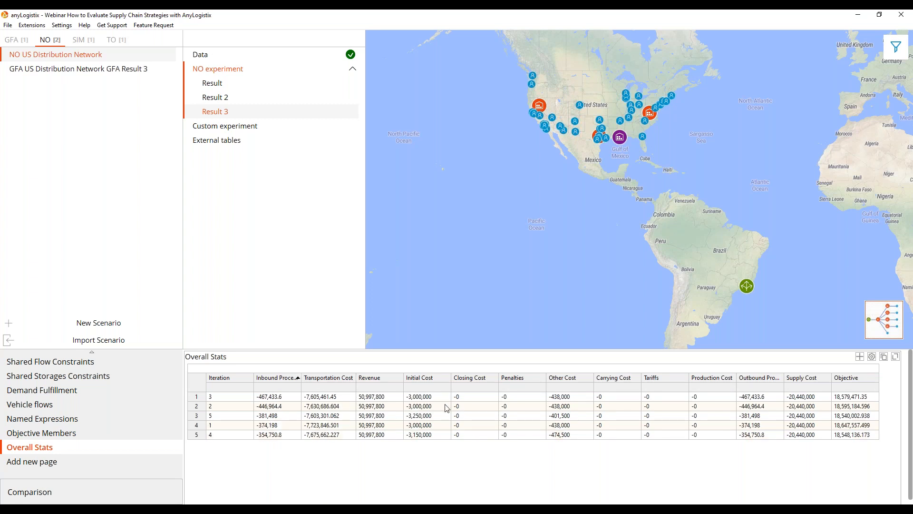
{"action": "left_click", "coordinate": [230, 378]}
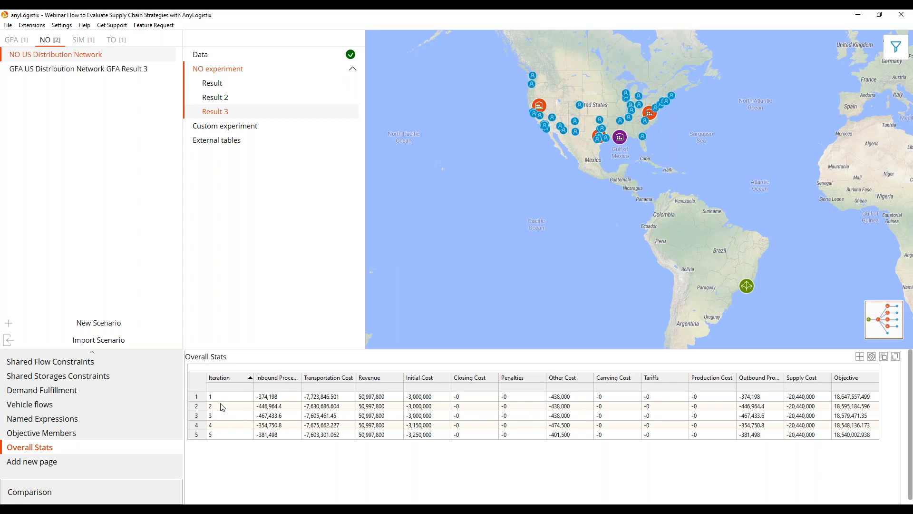
Return to the optimization results and convert iteration 1 to a SIM scenario.
{"action": "scroll", "coordinate": [93, 398], "scroll_direction": "up", "scroll_amount": 2}
{"action": "scroll", "coordinate": [92, 394], "scroll_direction": "up", "scroll_amount": 3}
{"action": "left_click", "coordinate": [53, 365]}
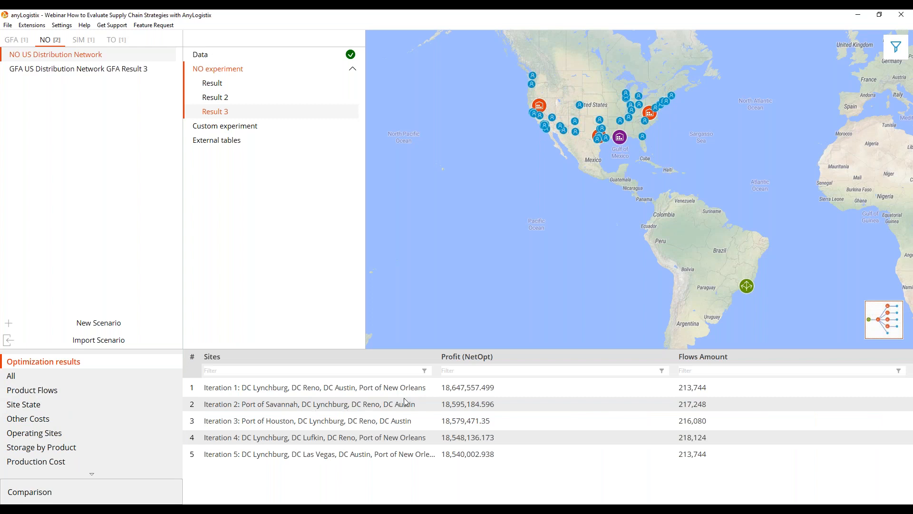
{"action": "left_click", "coordinate": [355, 391]}
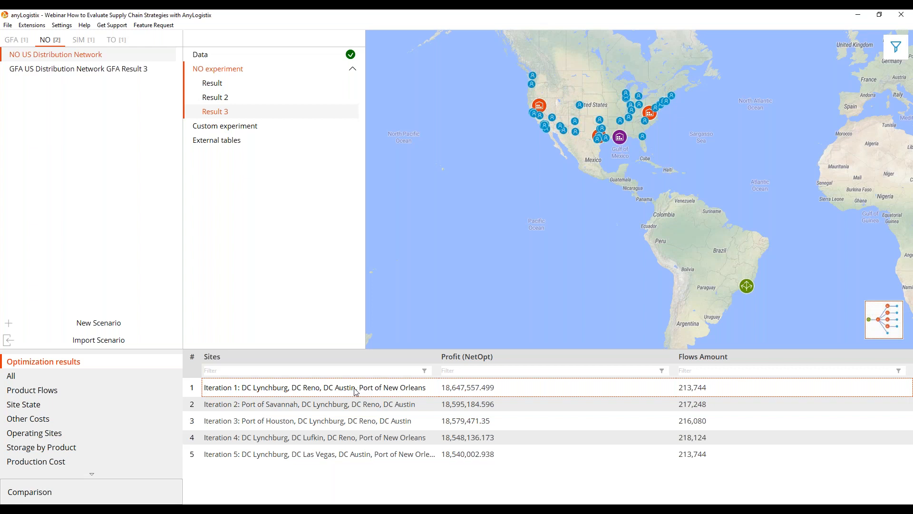
{"action": "right_click", "coordinate": [356, 388]}
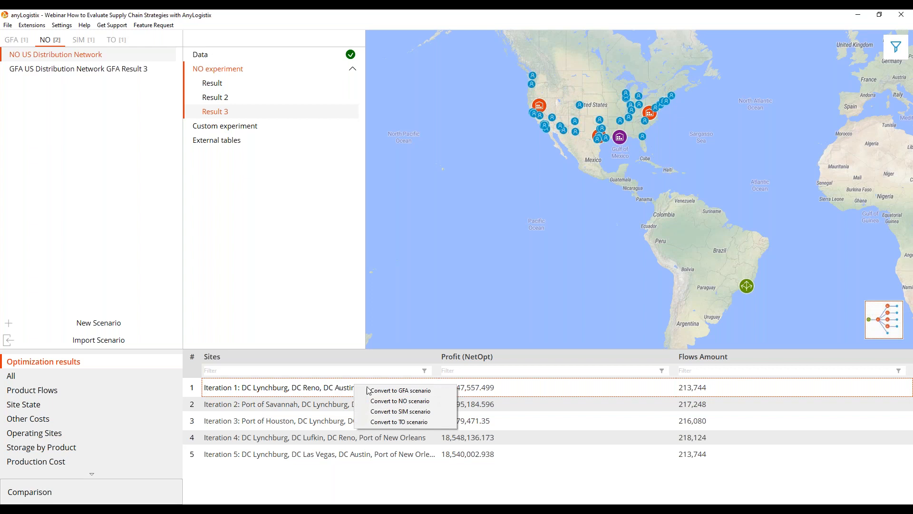
{"action": "left_click", "coordinate": [401, 414]}
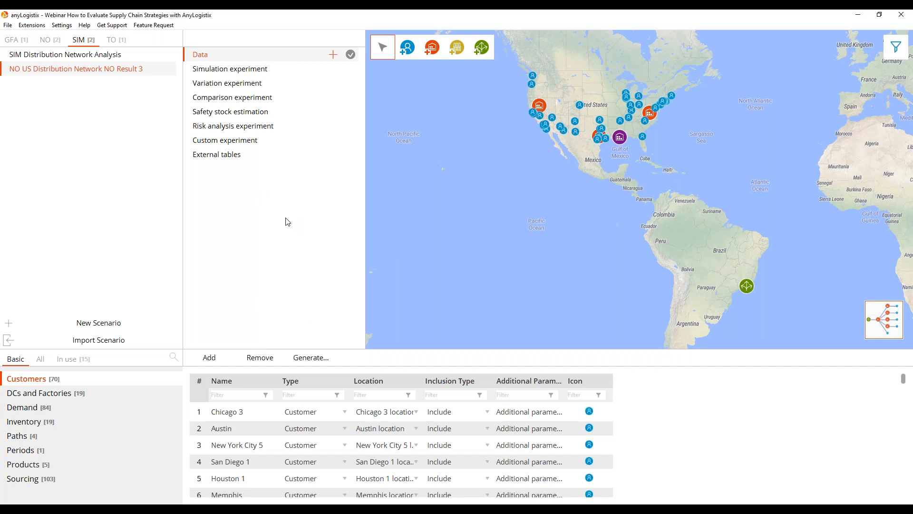
Open the SIM Distribution Network Analysis scenario, review its DCs and Factories table and list only the tables in use.
{"action": "left_click", "coordinate": [114, 58]}
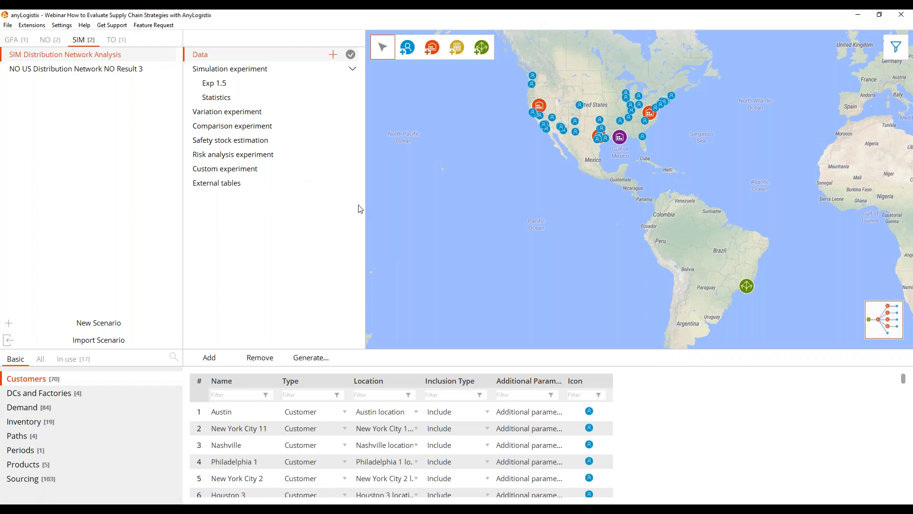
{"action": "left_click", "coordinate": [76, 398]}
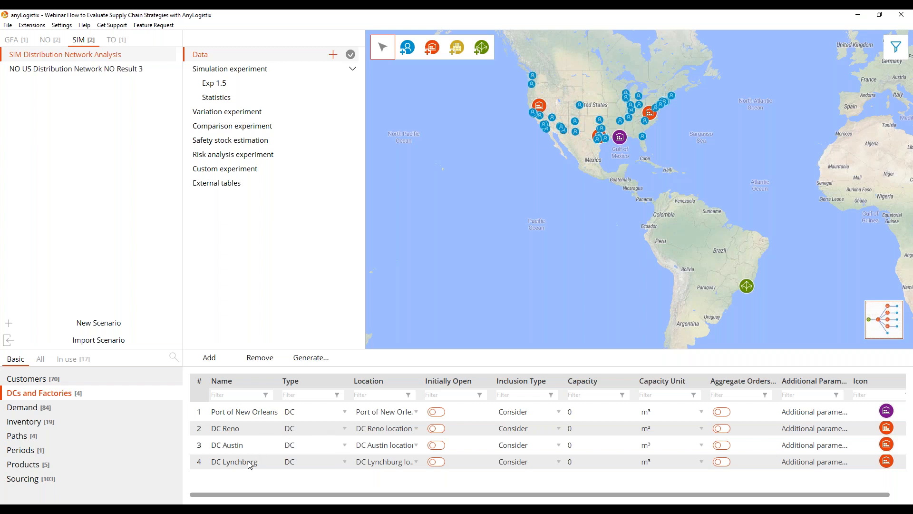
{"action": "left_click", "coordinate": [75, 361]}
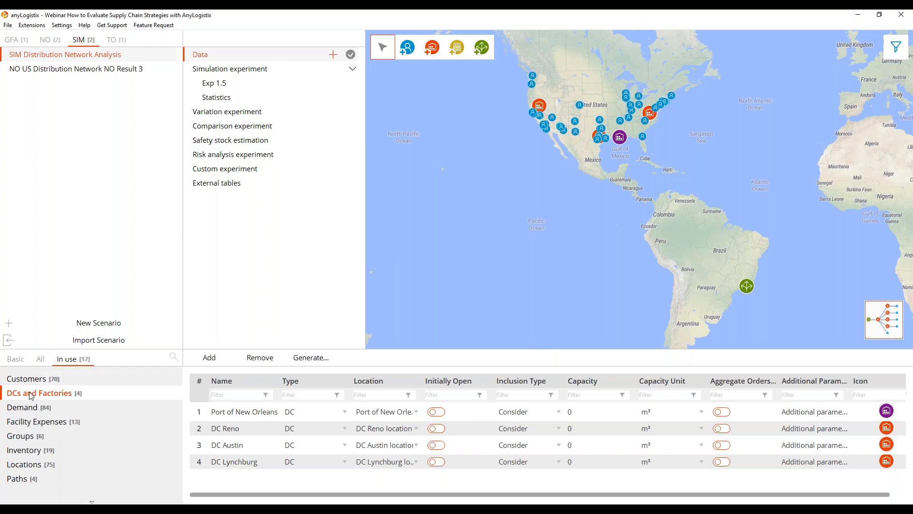
Review the Demand table and examine the triangular time distribution for inbound shipments at all sites in Processing Time.
{"action": "left_click", "coordinate": [41, 407]}
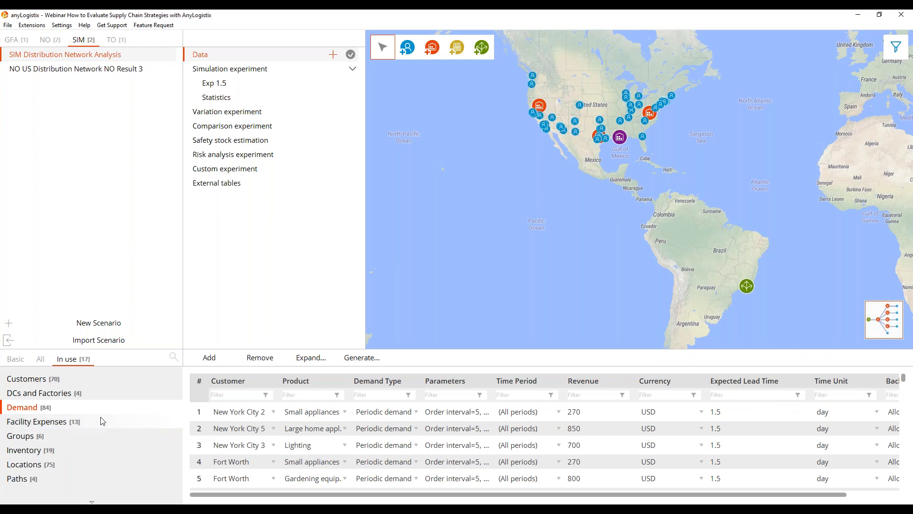
{"action": "scroll", "coordinate": [91, 416], "scroll_direction": "down", "scroll_amount": 3}
{"action": "left_click", "coordinate": [58, 423]}
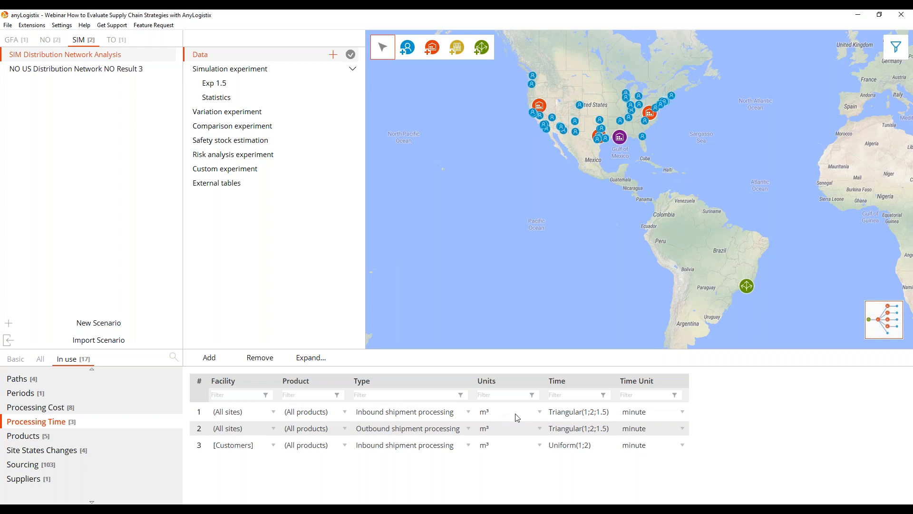
{"action": "left_click", "coordinate": [590, 415]}
{"action": "left_click", "coordinate": [558, 414]}
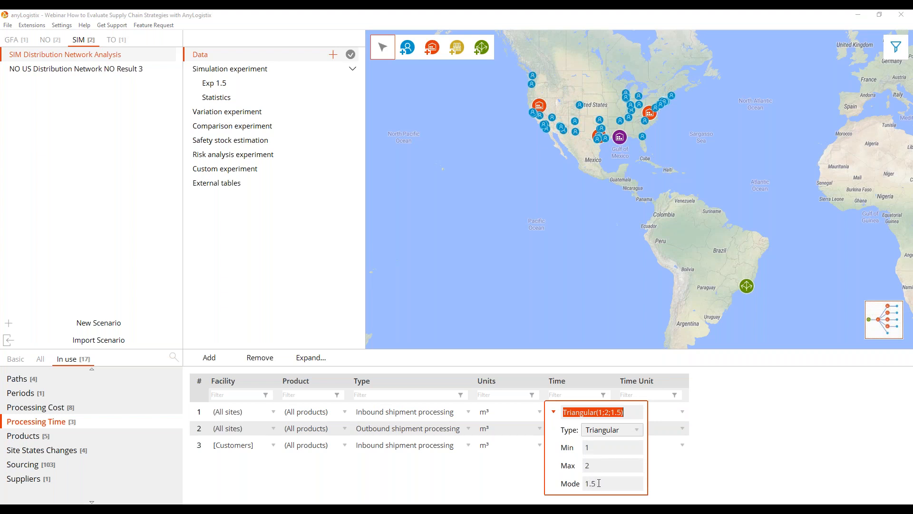
{"action": "left_click", "coordinate": [735, 395]}
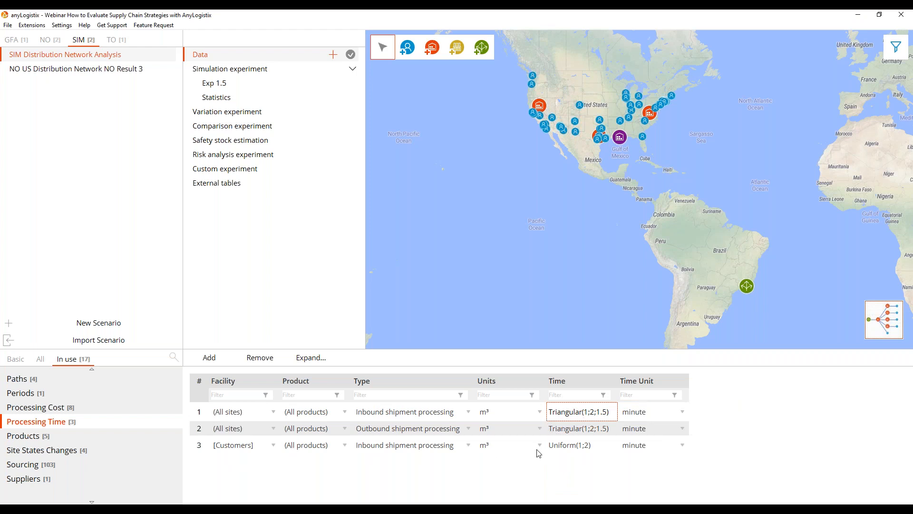
Enlarge the table area and examine the uniform processing time distribution for inbound shipments at customers.
{"action": "left_click", "coordinate": [581, 445]}
{"action": "left_click", "coordinate": [554, 446]}
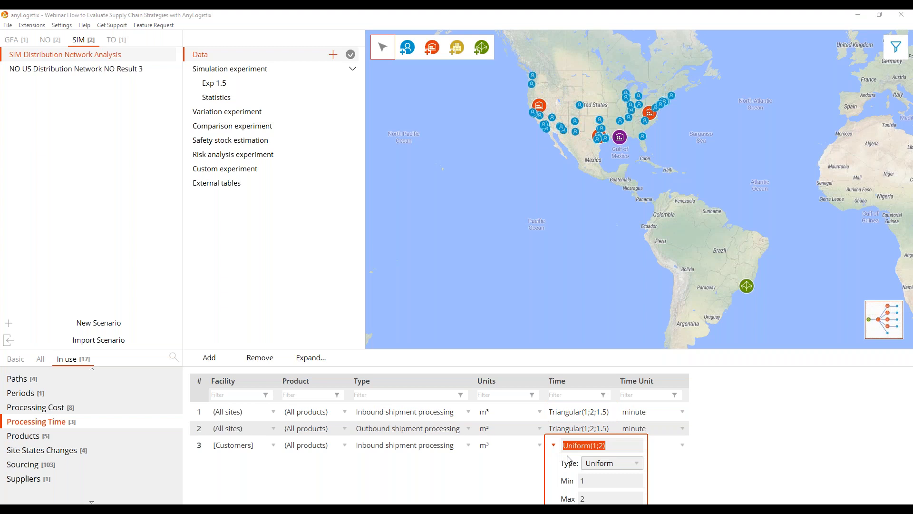
{"action": "left_click_drag", "start_coordinate": [712, 350], "coordinate": [707, 324]}
{"action": "left_click", "coordinate": [550, 421]}
{"action": "left_click", "coordinate": [540, 423]}
{"action": "left_click", "coordinate": [552, 423]}
{"action": "left_click", "coordinate": [554, 420]}
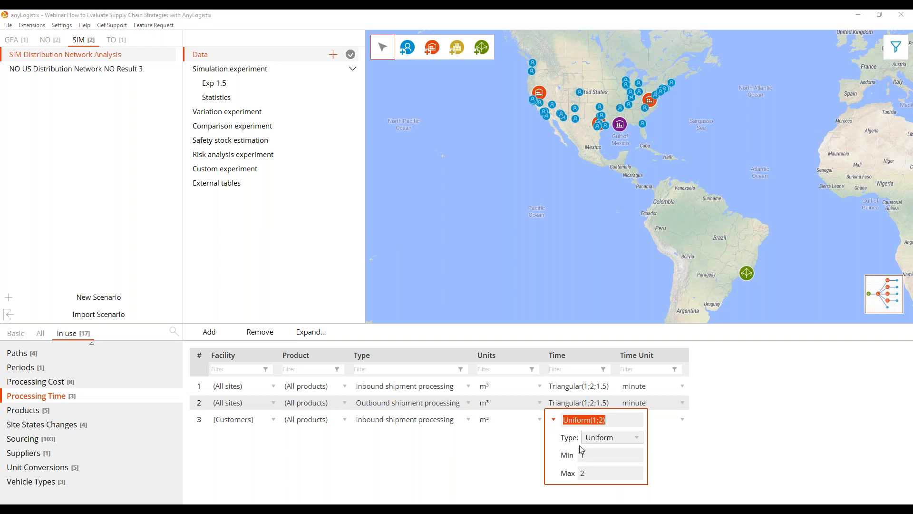
{"action": "left_click", "coordinate": [704, 445]}
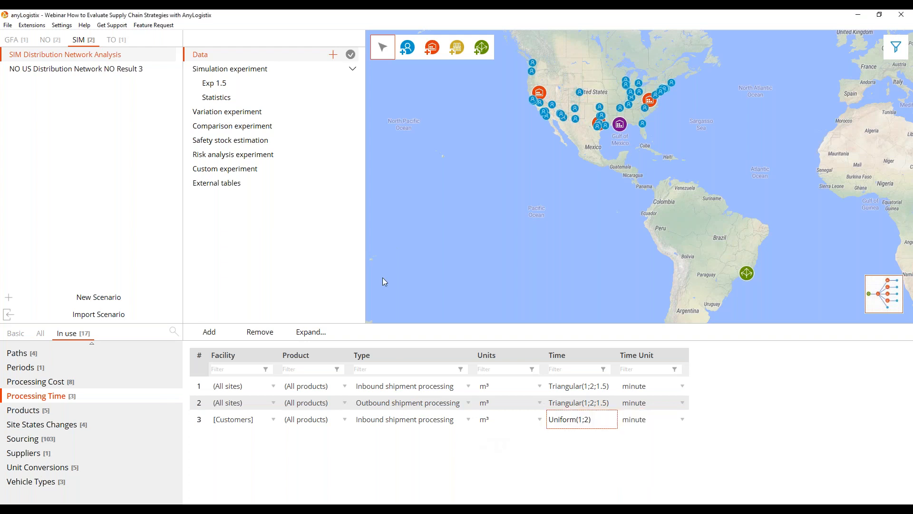
Run the simulation experiment at x2 speed and sort the Profit and Loss Statement by value in descending order.
{"action": "double_click", "coordinate": [257, 69]}
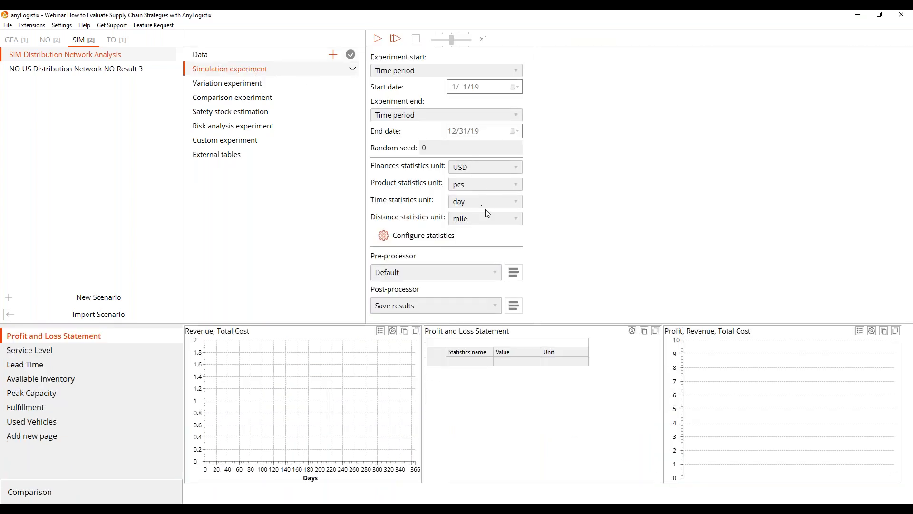
{"action": "left_click", "coordinate": [388, 38]}
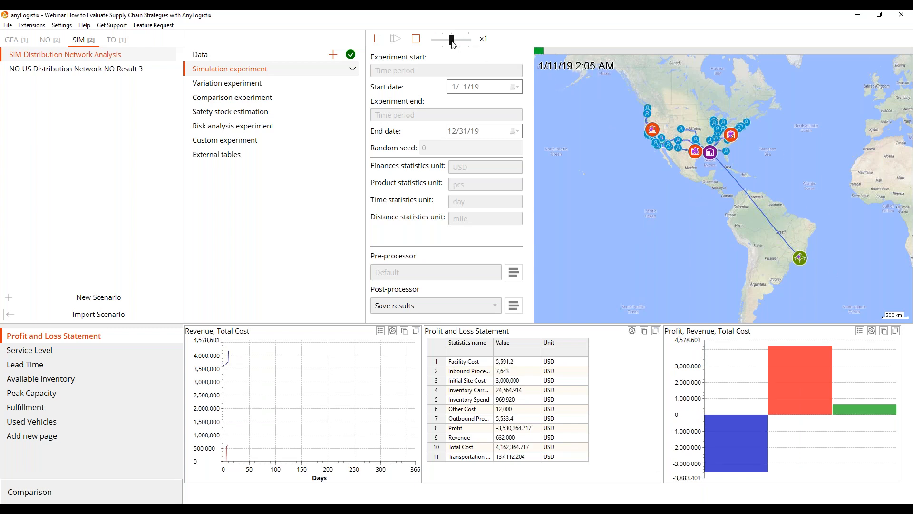
{"action": "mouse_move", "coordinate": [452, 40]}
{"action": "left_mouse_down"}
{"action": "mouse_move", "coordinate": [477, 41]}
{"action": "mouse_move", "coordinate": [456, 41]}
{"action": "left_mouse_up"}
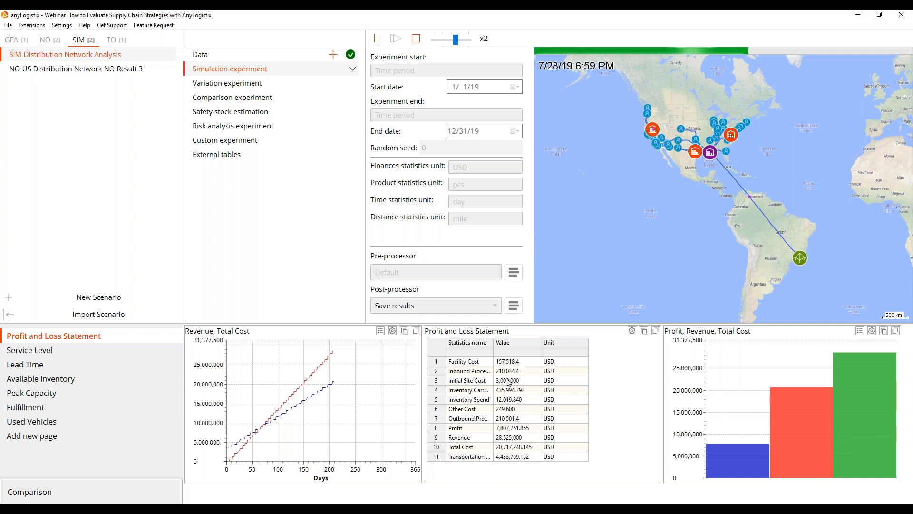
{"action": "left_click", "coordinate": [507, 343]}
{"action": "left_click", "coordinate": [509, 343]}
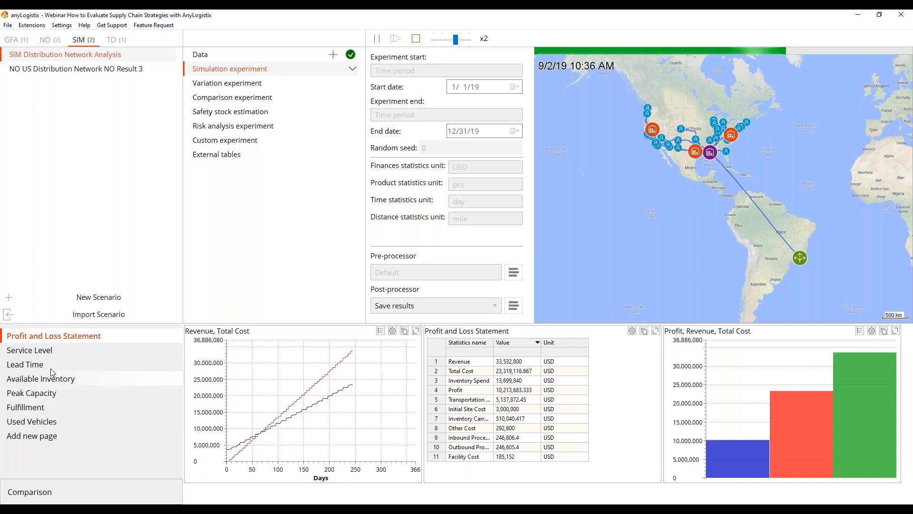
Enlarge the statistics area for Service Level and examine the Service Level by Products (Per Source) chart at full size with its legend.
{"action": "left_click", "coordinate": [45, 351]}
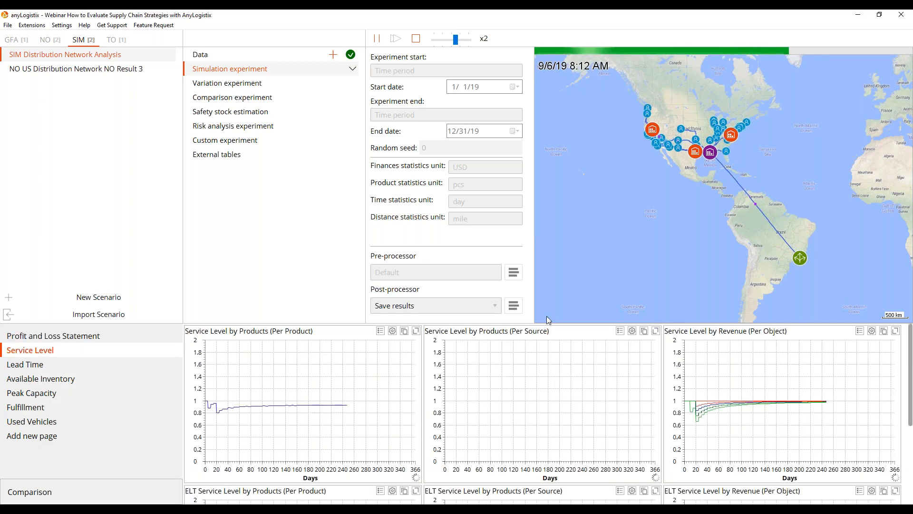
{"action": "left_click_drag", "start_coordinate": [545, 323], "coordinate": [532, 277]}
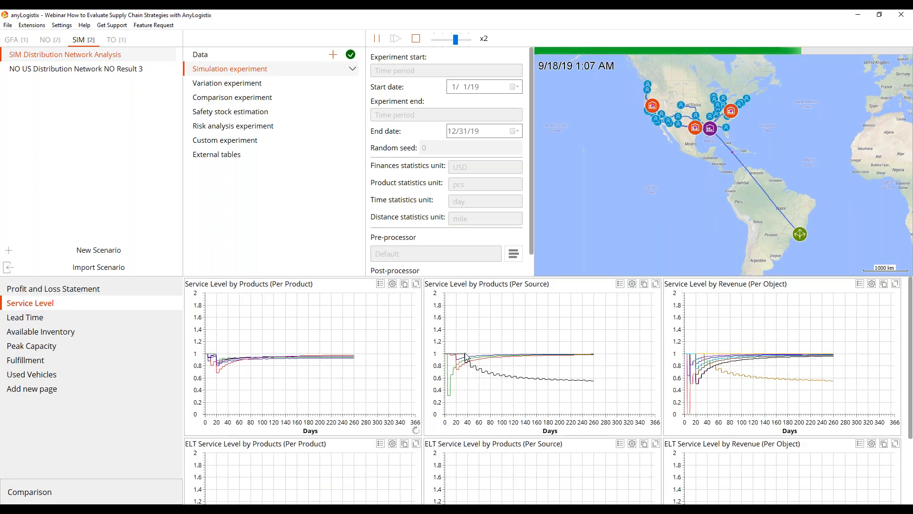
{"action": "left_click", "coordinate": [655, 283]}
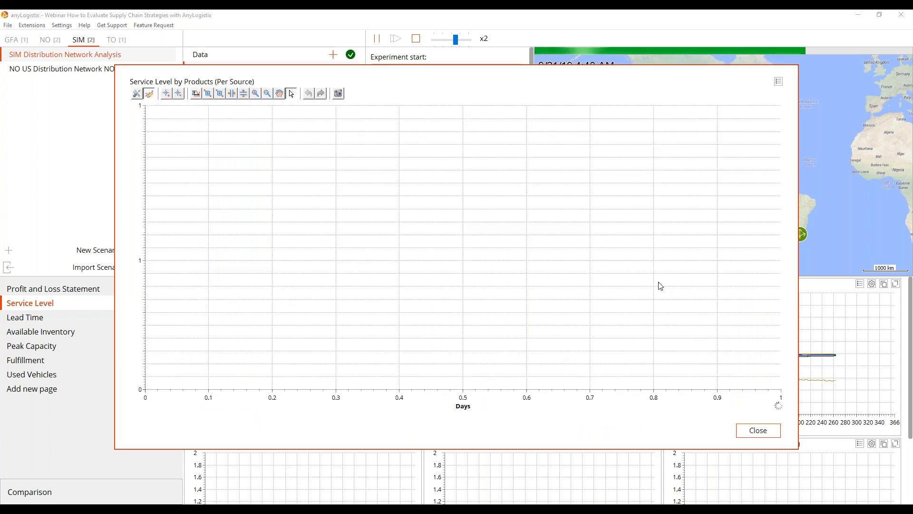
{"action": "left_click", "coordinate": [777, 83]}
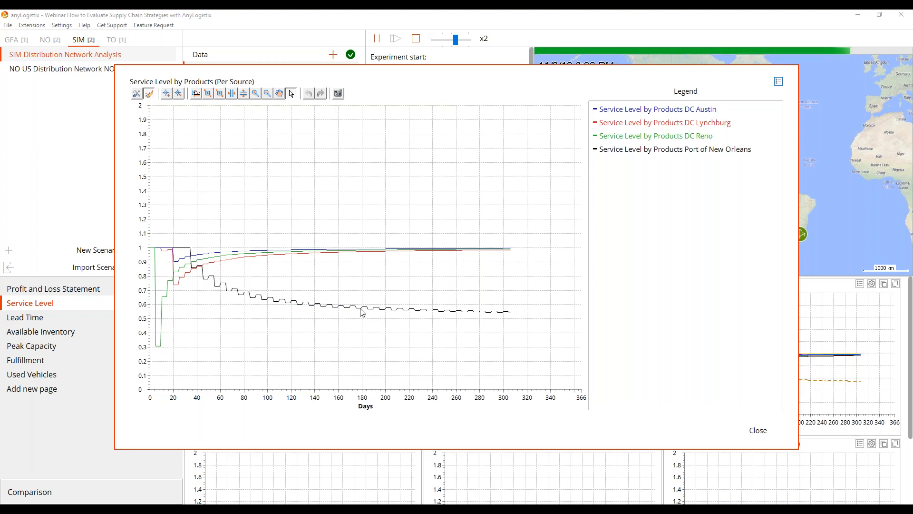
{"action": "left_click", "coordinate": [758, 430]}
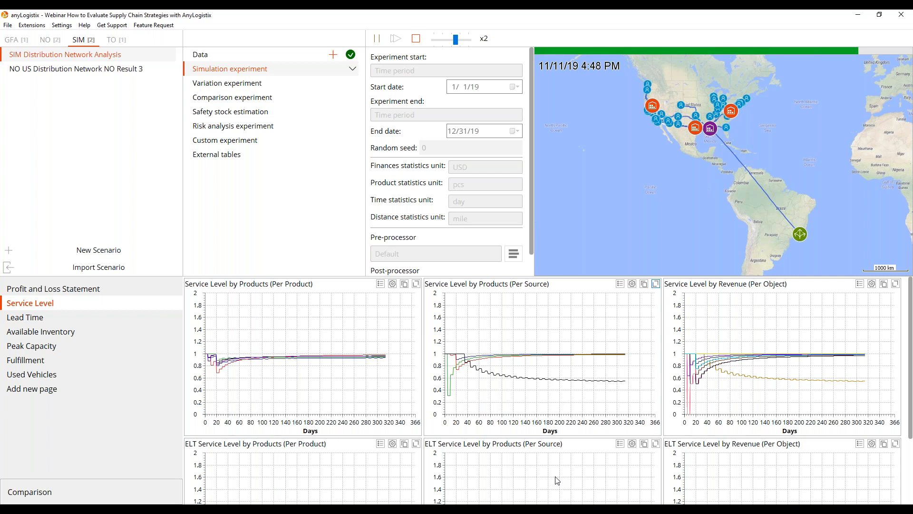
Examine the ELT Service Level by Products (Per Source) chart at full size with its legend.
{"action": "left_click", "coordinate": [657, 444]}
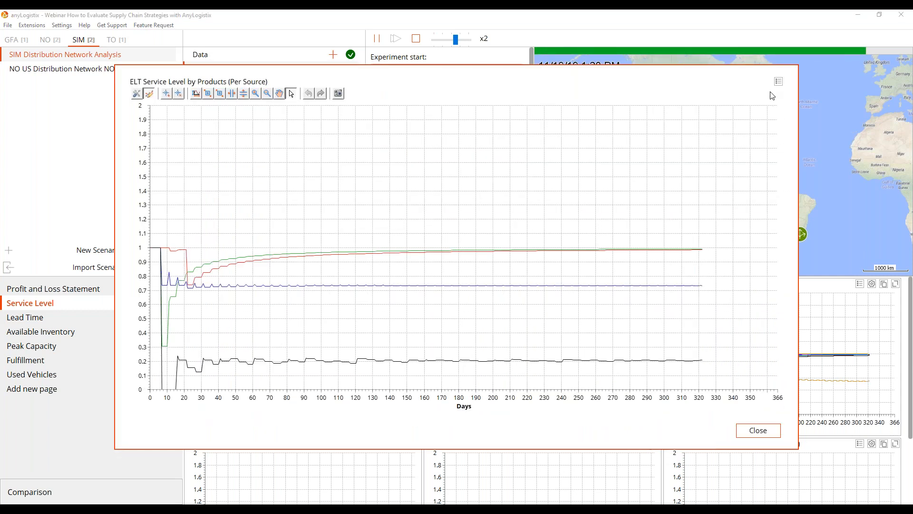
{"action": "left_click", "coordinate": [779, 83]}
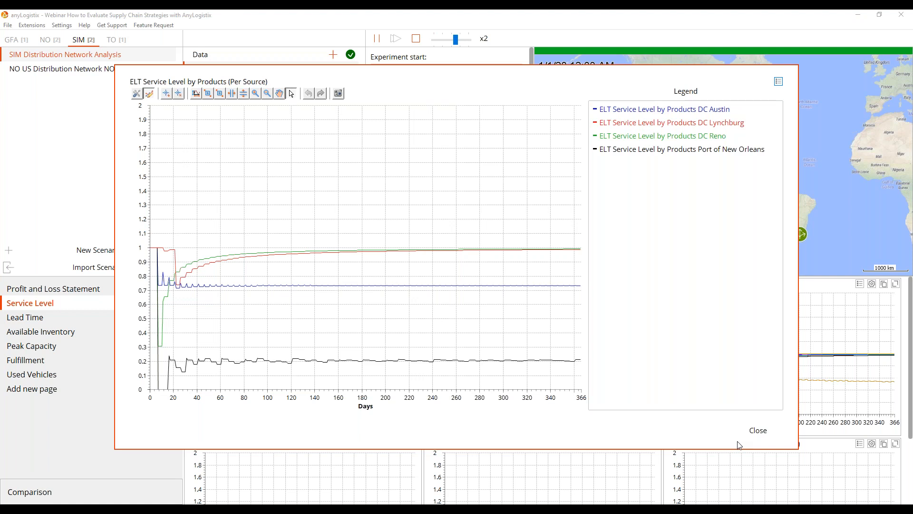
{"action": "left_click", "coordinate": [760, 431]}
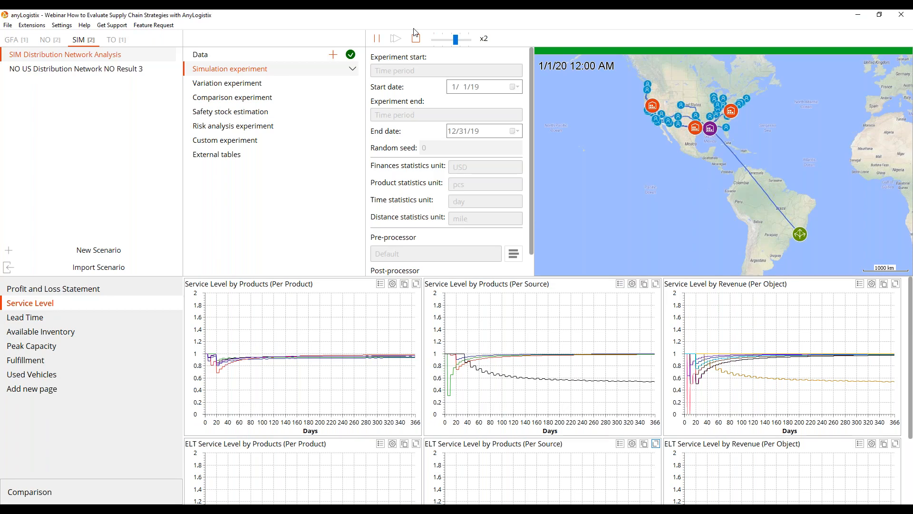
Stop the simulation experiment and save its results.
{"action": "left_click", "coordinate": [416, 39]}
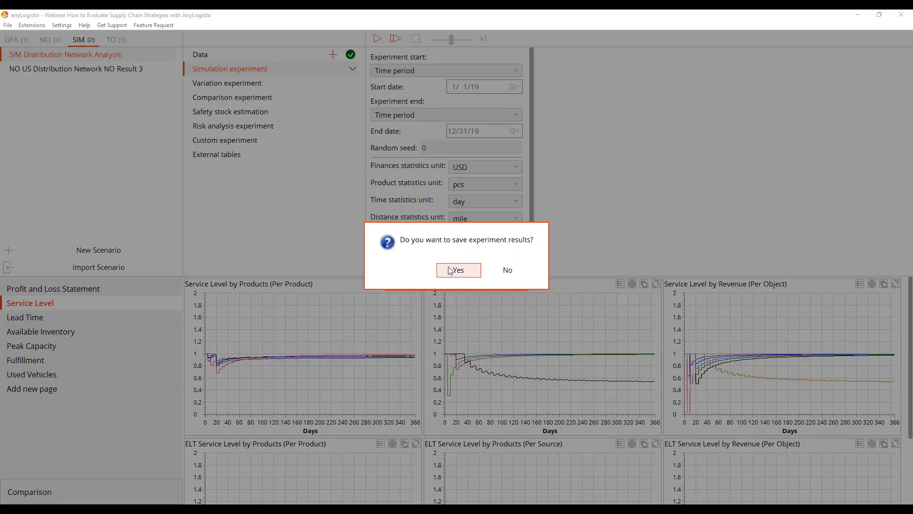
{"action": "left_click", "coordinate": [459, 267]}
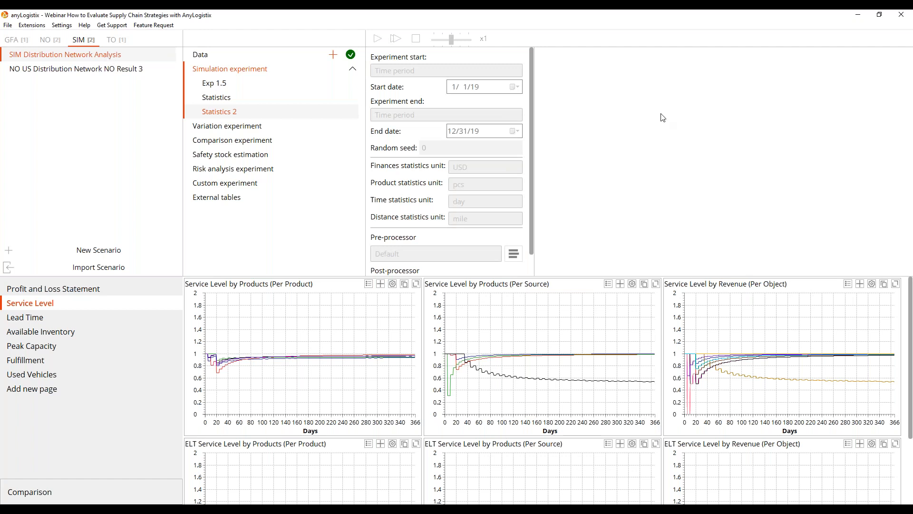
Return to the scenario data, view the network as a diagram with object names shown, and restore the geographic map.
{"action": "left_click", "coordinate": [241, 55]}
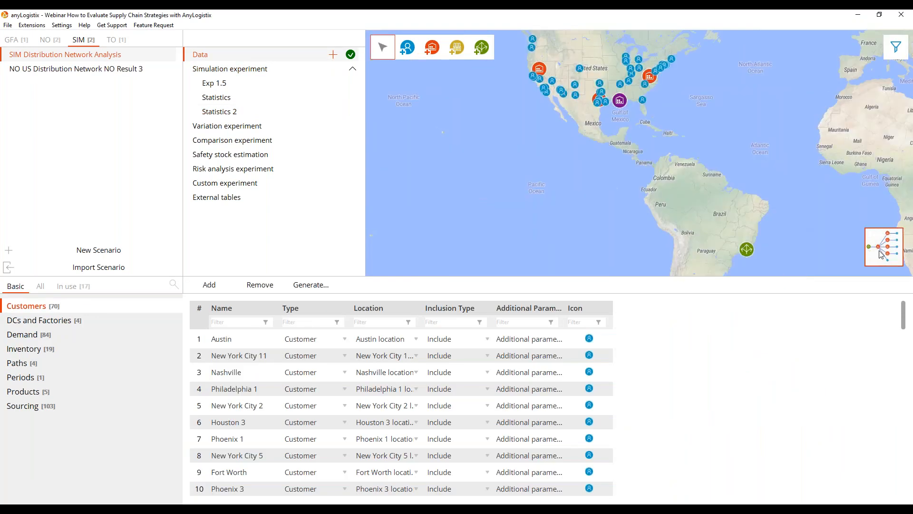
{"action": "left_click", "coordinate": [882, 254]}
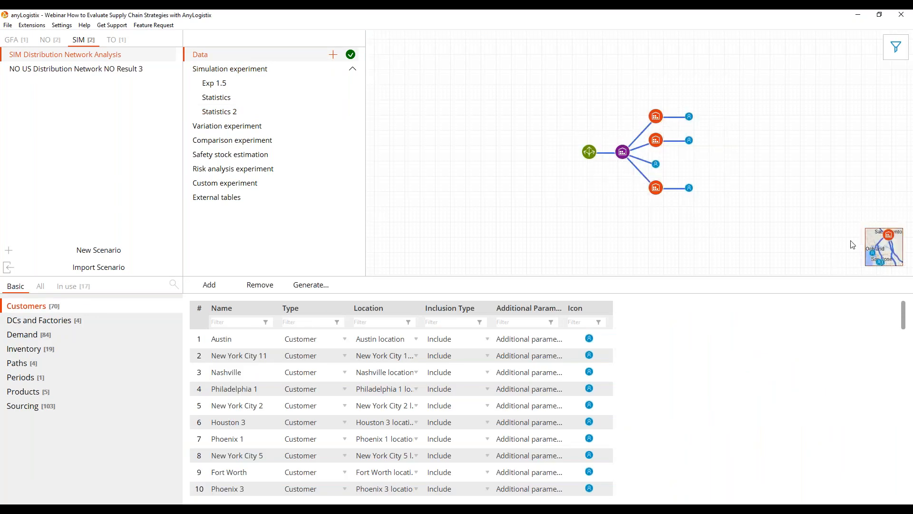
{"action": "left_click", "coordinate": [896, 46]}
{"action": "left_click", "coordinate": [871, 46]}
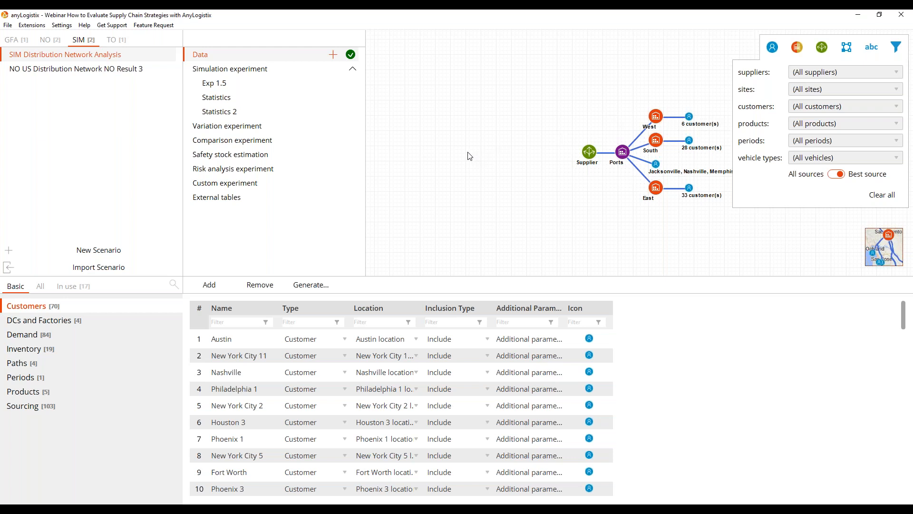
{"action": "left_click", "coordinate": [868, 253]}
Create a TO copy of the SIM Distribution Network Analysis scenario and rename it TO SIM Distribution Network Analysis.
{"action": "right_click", "coordinate": [120, 57]}
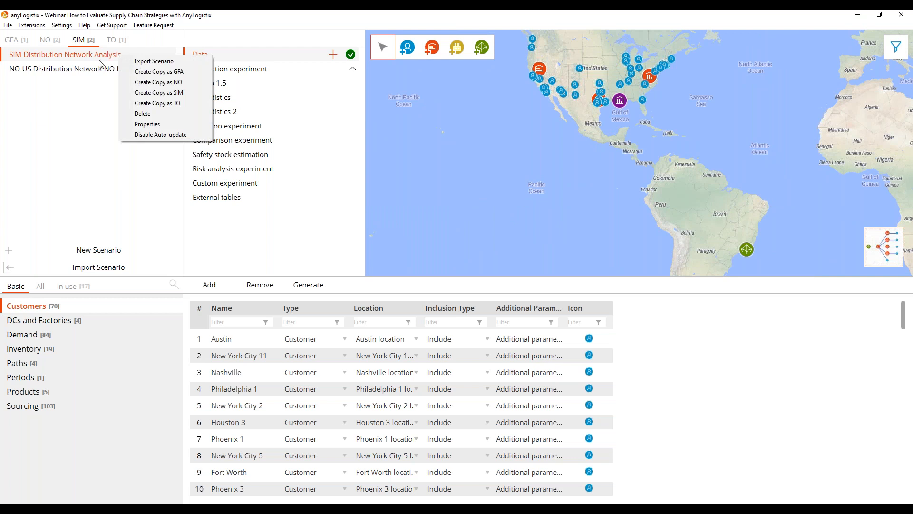
{"action": "left_click", "coordinate": [164, 104]}
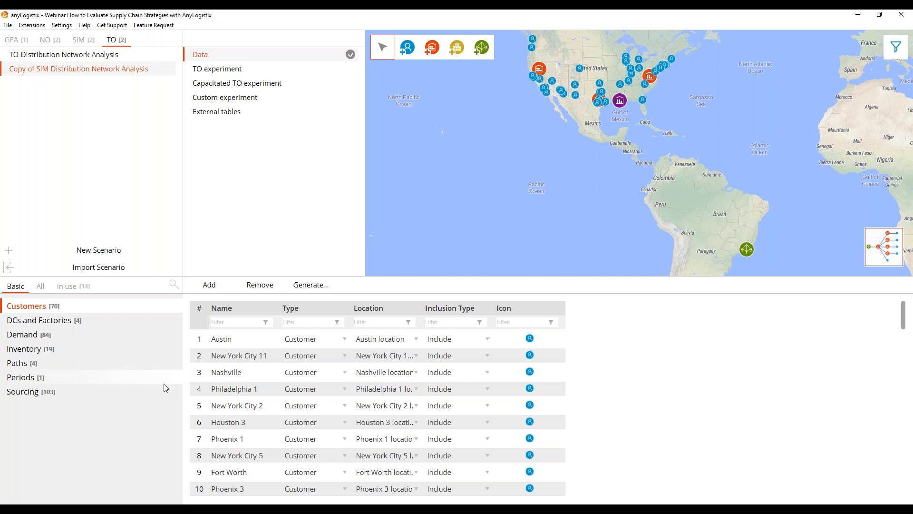
{"action": "right_click", "coordinate": [37, 69]}
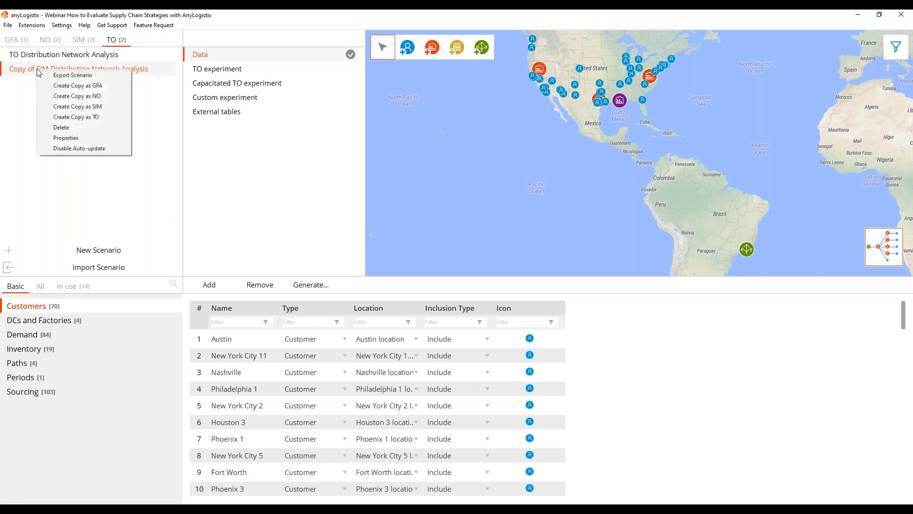
{"action": "left_click", "coordinate": [80, 138]}
{"action": "left_click", "coordinate": [439, 185]}
{"action": "left_click_drag", "start_coordinate": [428, 184], "coordinate": [388, 189]}
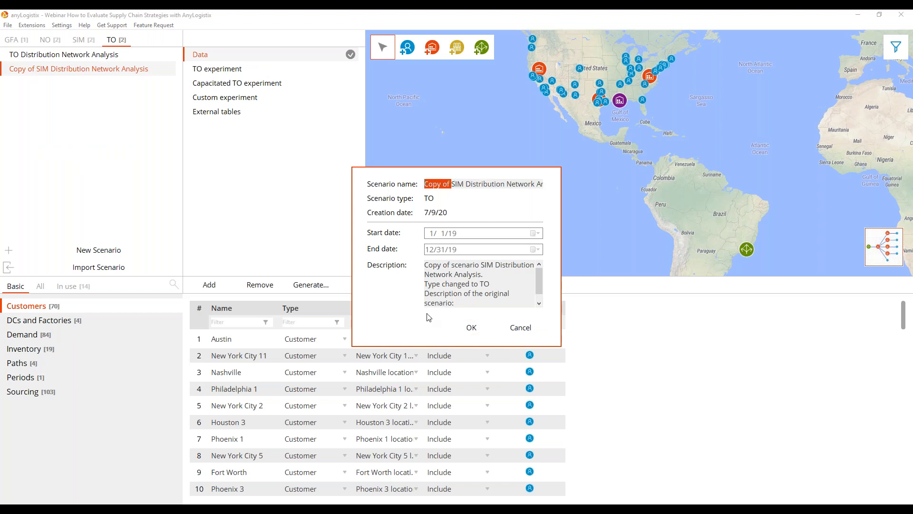
{"action": "key", "text": "BackSpace"}
{"action": "type", "text": "TO"}
{"action": "left_click", "coordinate": [478, 328]}
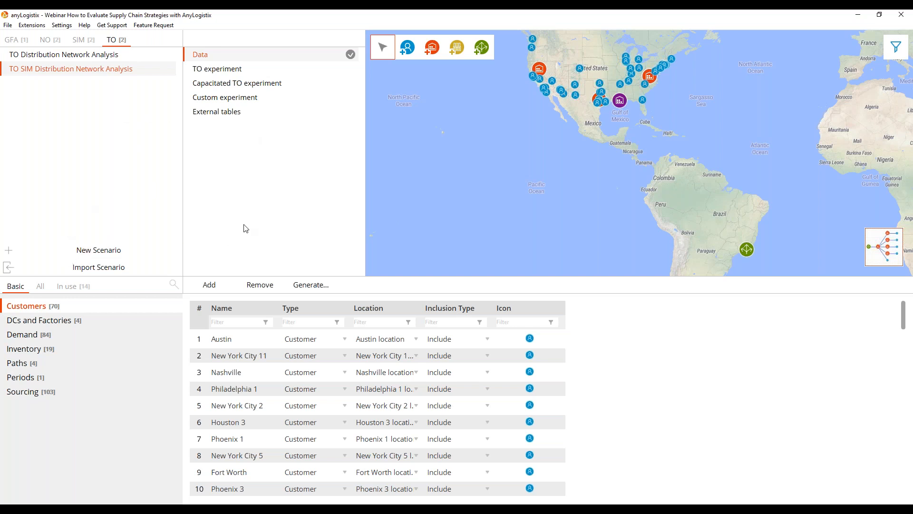
List the TO scenario's tables in use, check the Capacitated TO experiment settings, and return to the scenario data.
{"action": "left_click", "coordinate": [71, 286]}
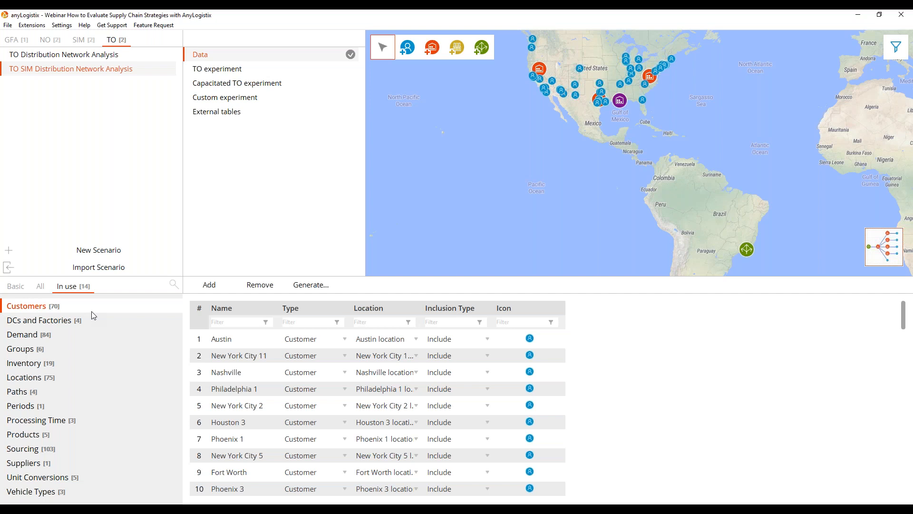
{"action": "left_click", "coordinate": [272, 89]}
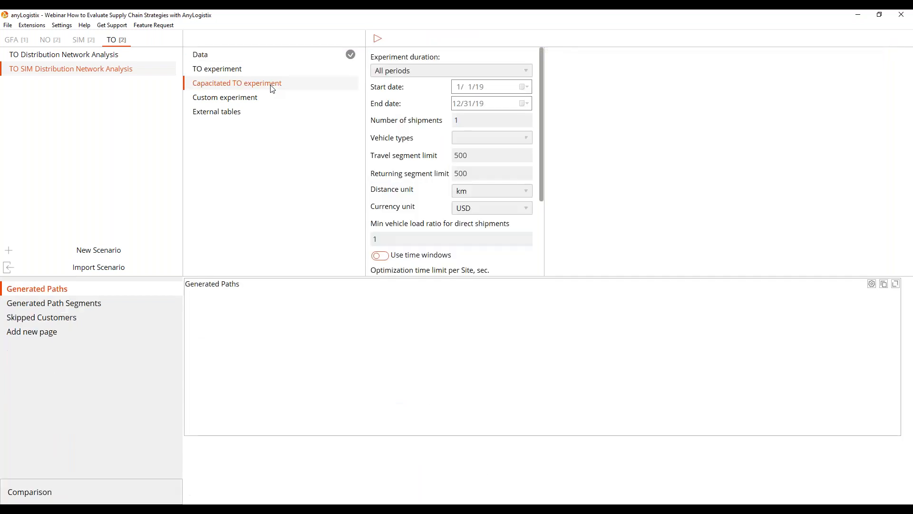
{"action": "left_click", "coordinate": [225, 57]}
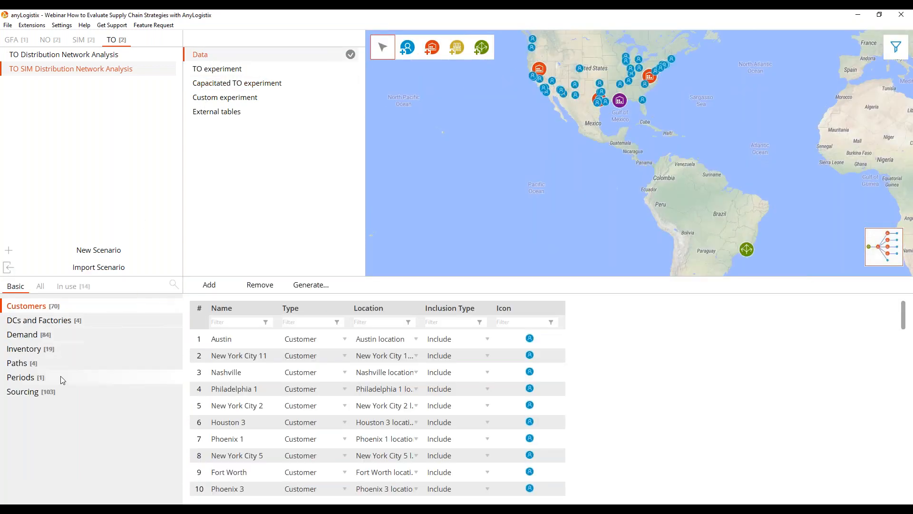
Open the Paths table among the scenario's tables in use and remove all of its existing paths.
{"action": "left_click", "coordinate": [71, 286]}
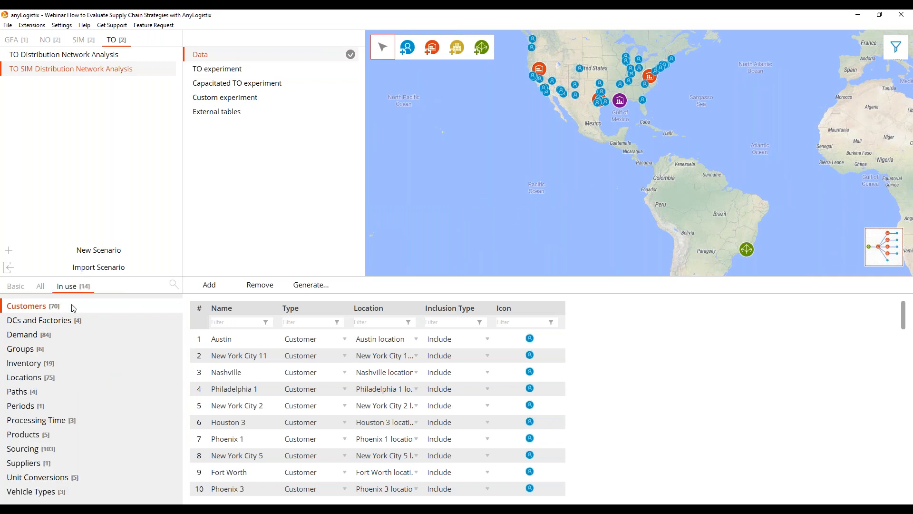
{"action": "left_click", "coordinate": [25, 393]}
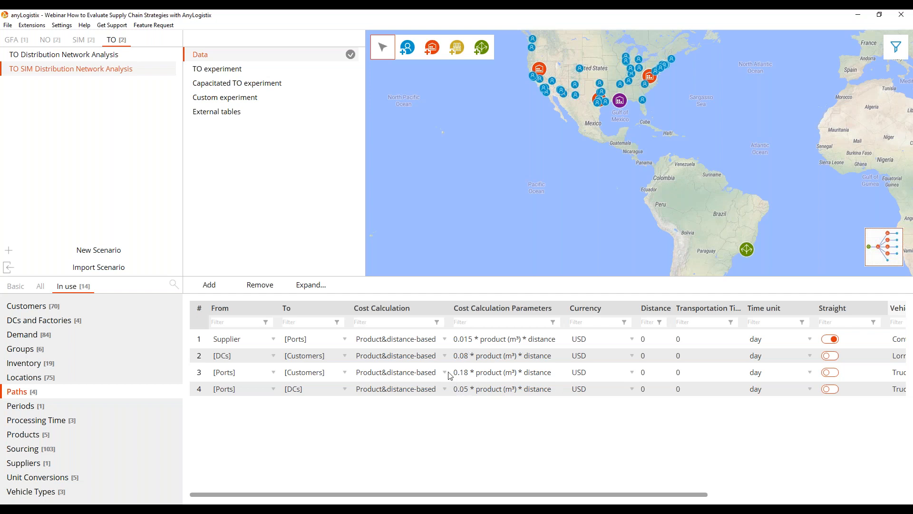
{"action": "left_click", "coordinate": [199, 310]}
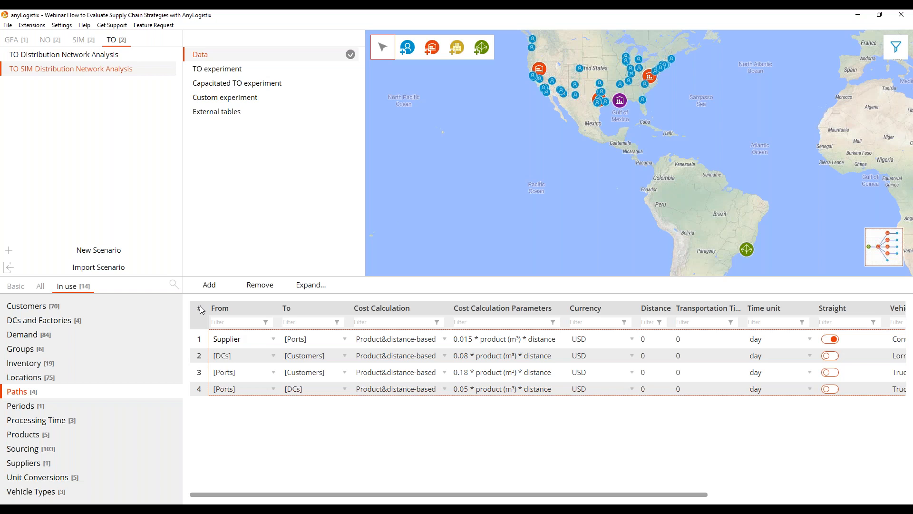
{"action": "left_click", "coordinate": [254, 286]}
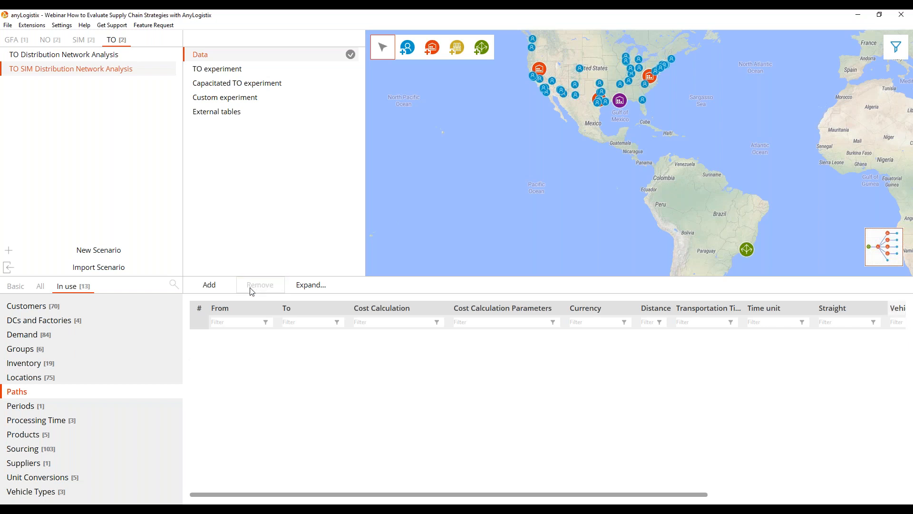
Start a scenario import from TO Import Adjusted Path Rates for Distribution Network Analysis, with advanced options on and only the Paths sheet included.
{"action": "left_click", "coordinate": [112, 272]}
{"action": "left_click", "coordinate": [595, 229]}
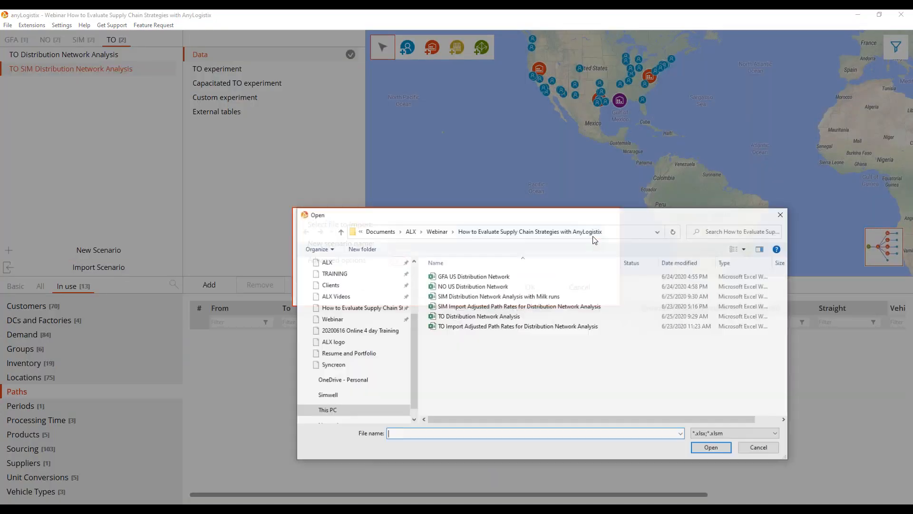
{"action": "left_click", "coordinate": [505, 328]}
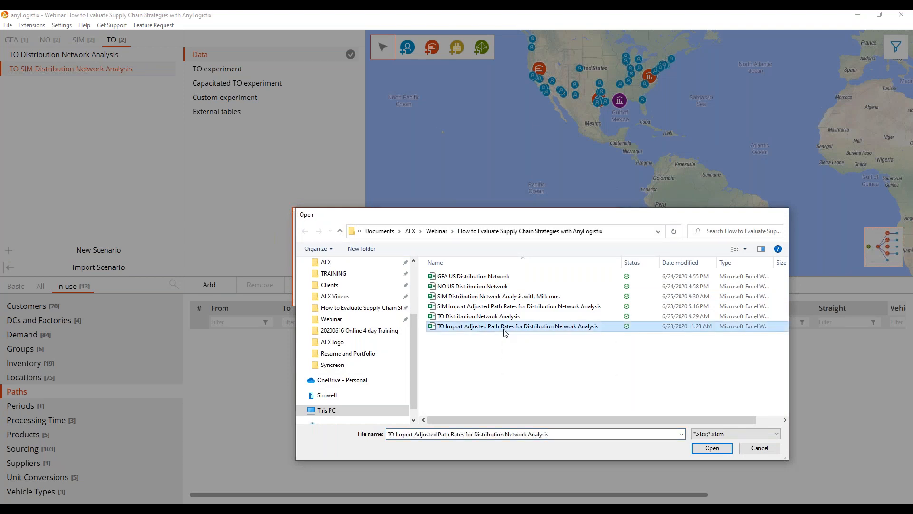
{"action": "double_click", "coordinate": [505, 329]}
{"action": "left_click", "coordinate": [398, 261]}
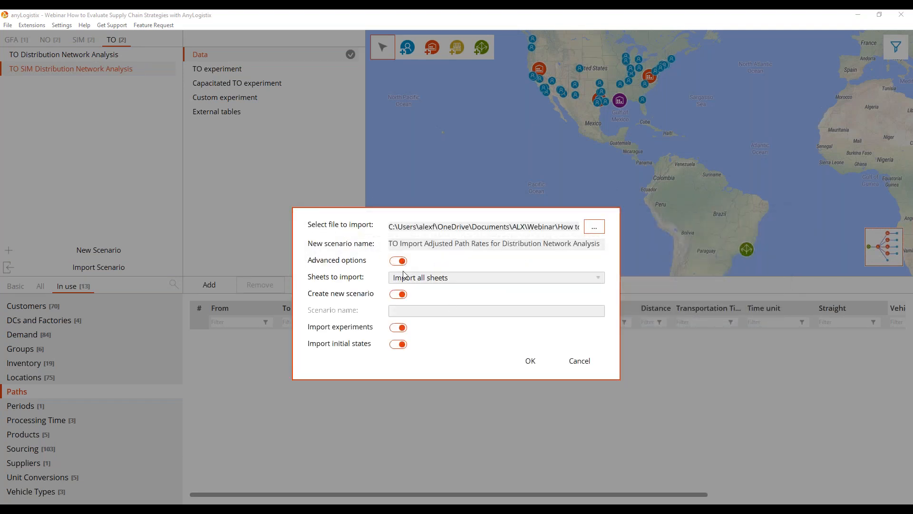
{"action": "left_click", "coordinate": [598, 278]}
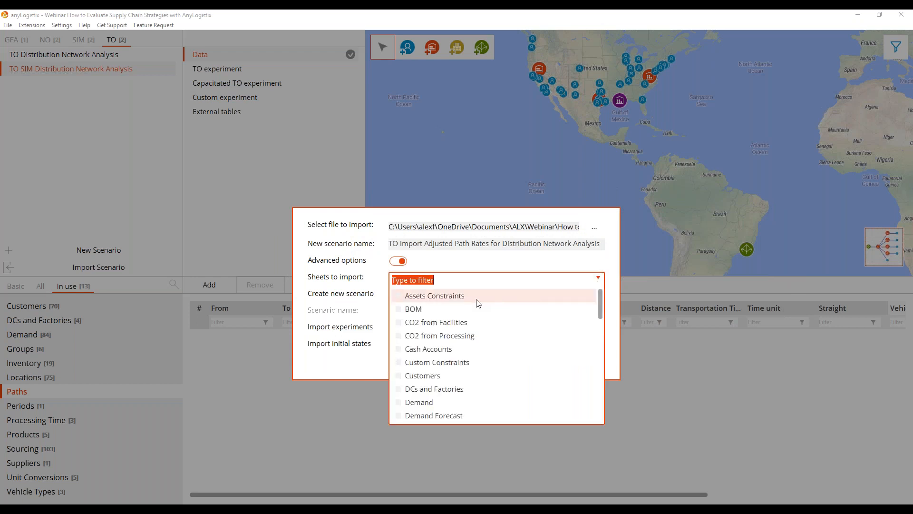
{"action": "type", "text": "path"}
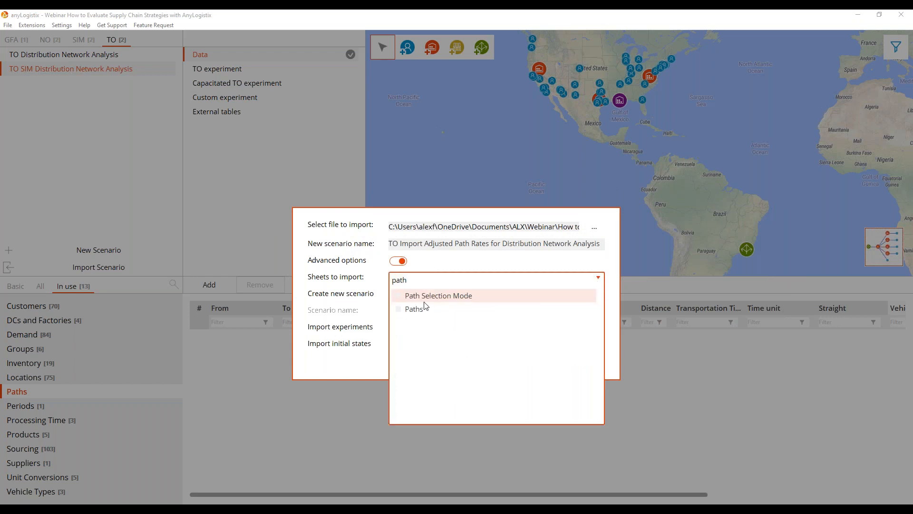
{"action": "left_click", "coordinate": [419, 309]}
{"action": "left_click", "coordinate": [370, 375]}
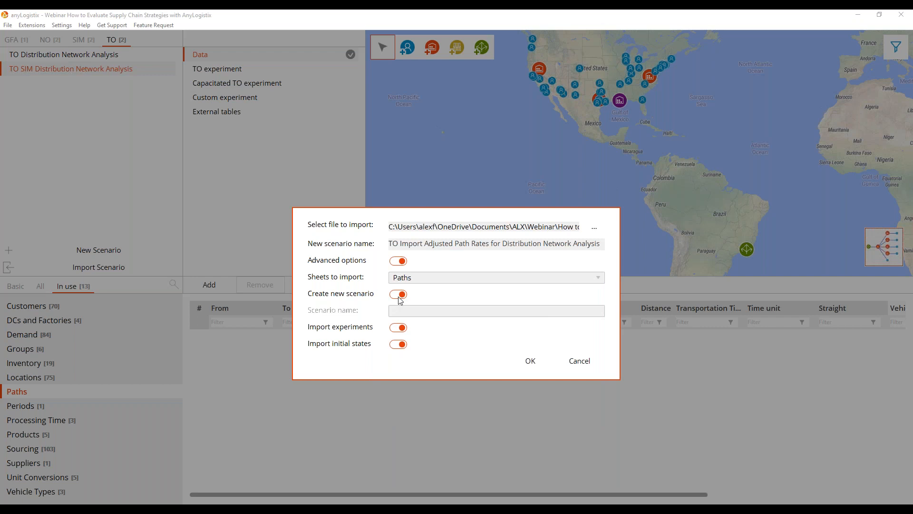
Import into the existing TO SIM Distribution Network Analysis scenario, leaving out experiments and initial states.
{"action": "left_click", "coordinate": [400, 295]}
{"action": "left_click", "coordinate": [597, 314]}
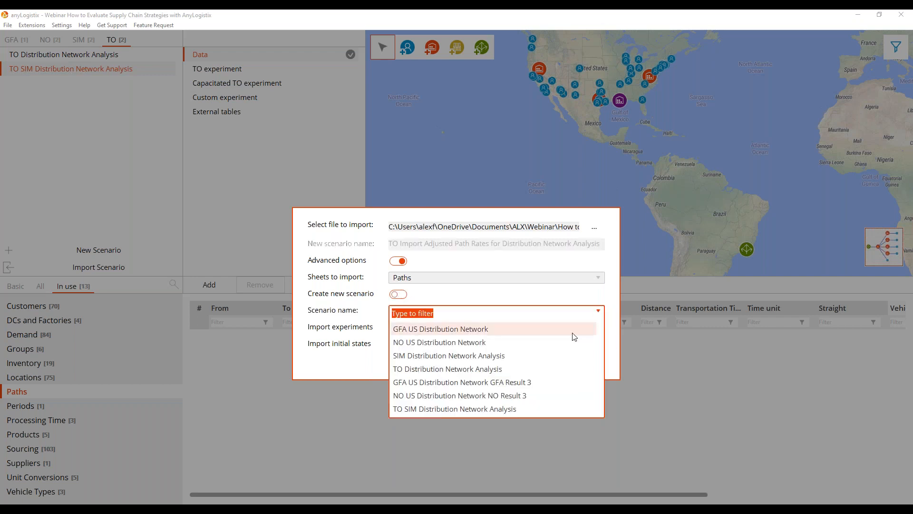
{"action": "left_click", "coordinate": [463, 410]}
{"action": "left_click", "coordinate": [400, 329]}
{"action": "left_click", "coordinate": [399, 344]}
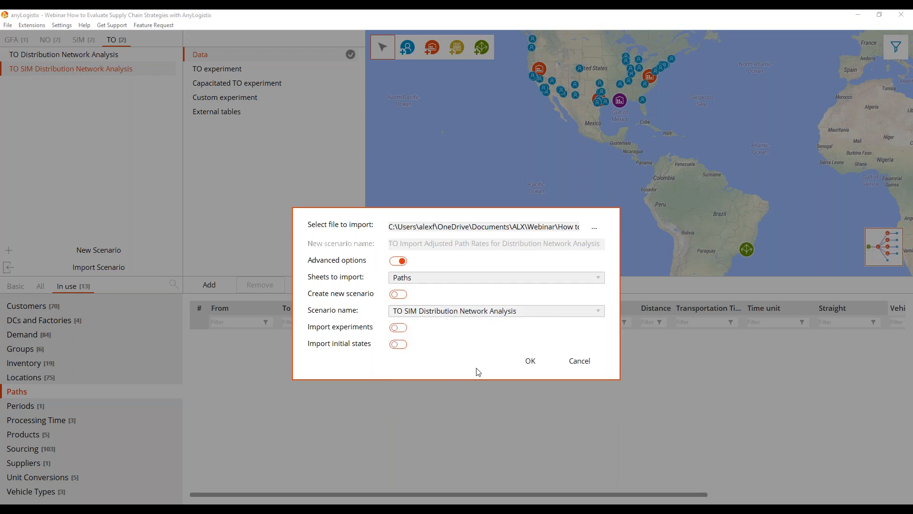
{"action": "left_click", "coordinate": [532, 363]}
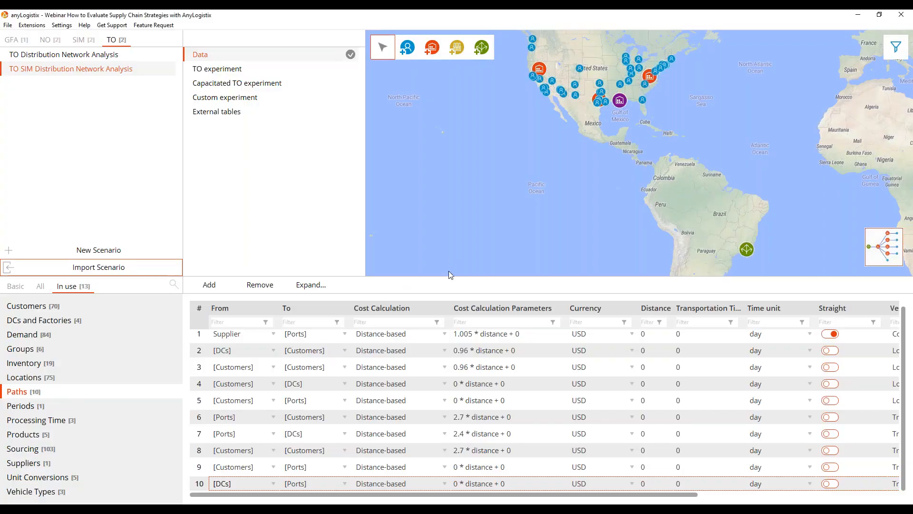
Enlarge the Paths table and examine the imported paths' cost parameters and vehicle types.
{"action": "left_click_drag", "start_coordinate": [446, 276], "coordinate": [446, 239]}
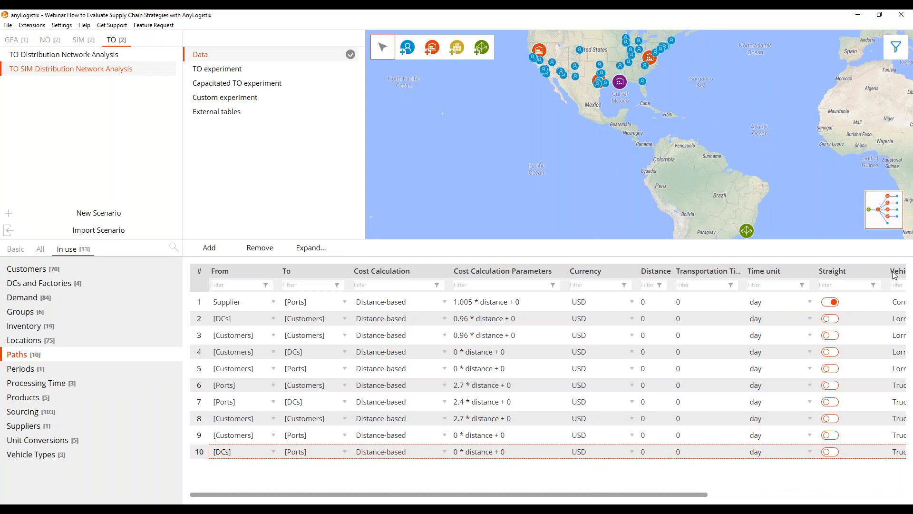
{"action": "left_click_drag", "start_coordinate": [566, 271], "coordinate": [536, 271]}
{"action": "left_click_drag", "start_coordinate": [597, 495], "coordinate": [616, 495]}
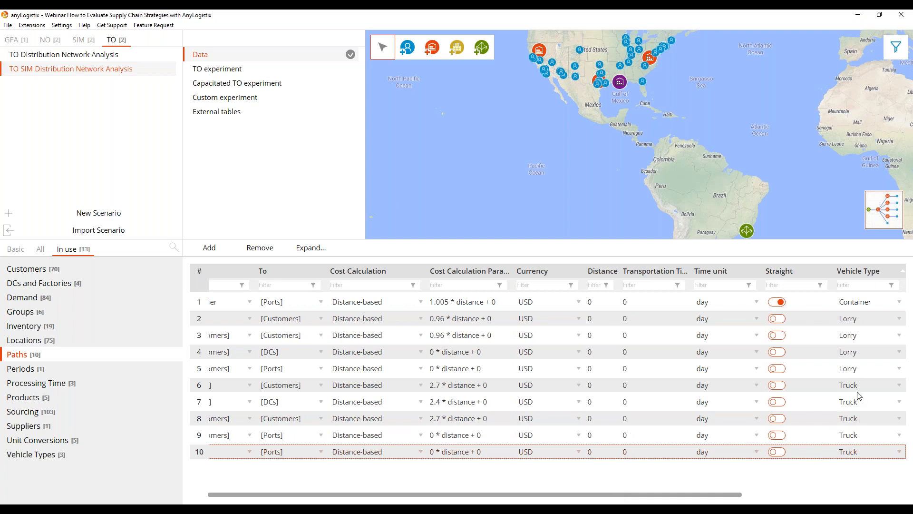
{"action": "left_click_drag", "start_coordinate": [715, 490], "coordinate": [506, 500]}
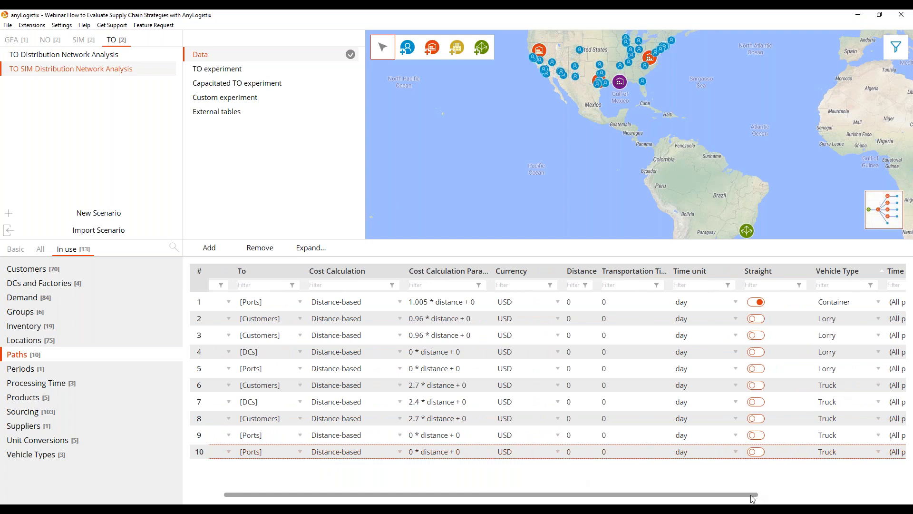
{"action": "scroll", "coordinate": [753, 498], "scroll_direction": "left", "scroll_amount": 3}
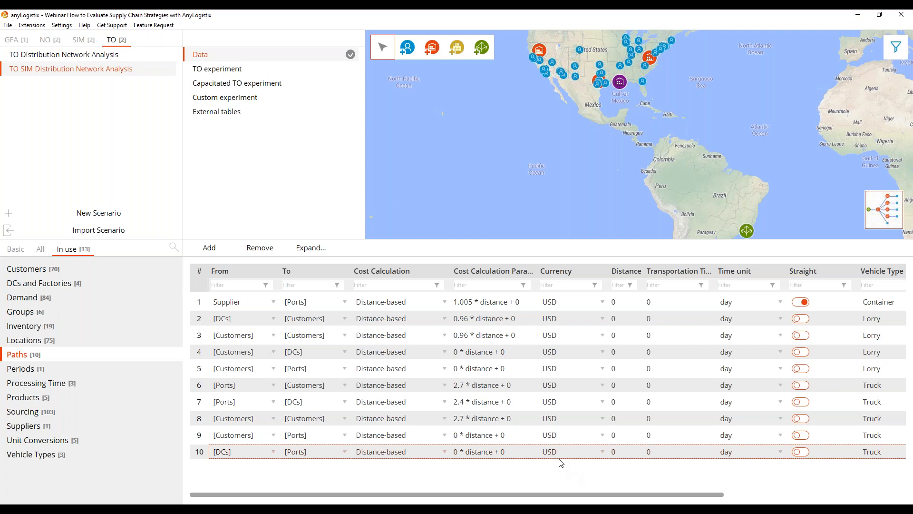
Open the Capacitated TO experiment and select Lorry and Truck as its vehicle types.
{"action": "left_click", "coordinate": [252, 87]}
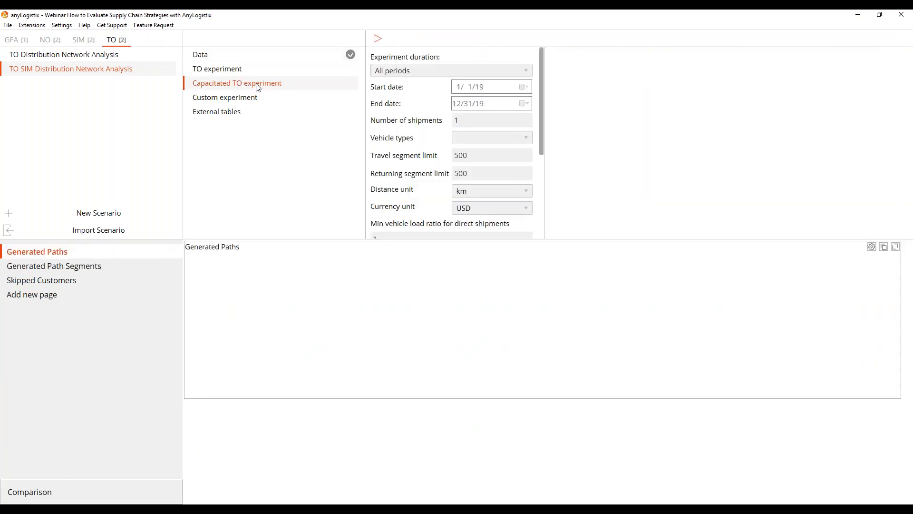
{"action": "left_click", "coordinate": [529, 140]}
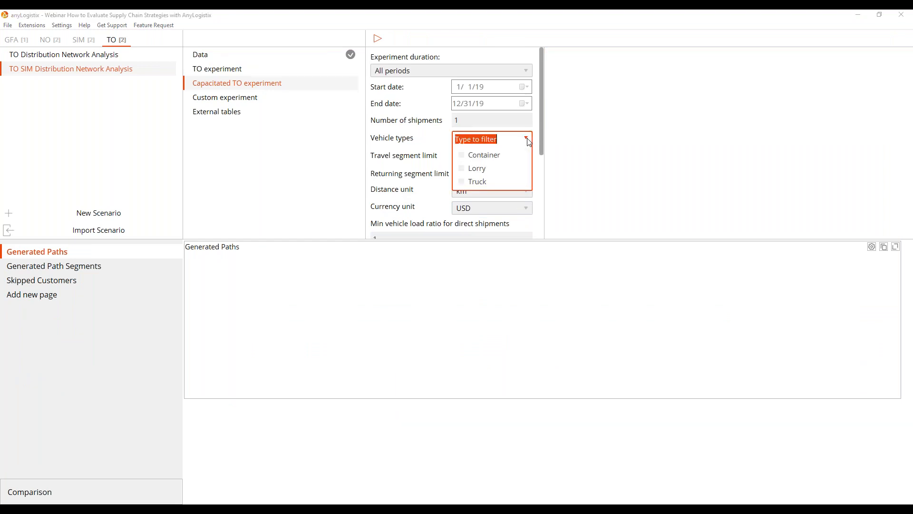
{"action": "left_click", "coordinate": [464, 170]}
{"action": "left_click", "coordinate": [463, 182]}
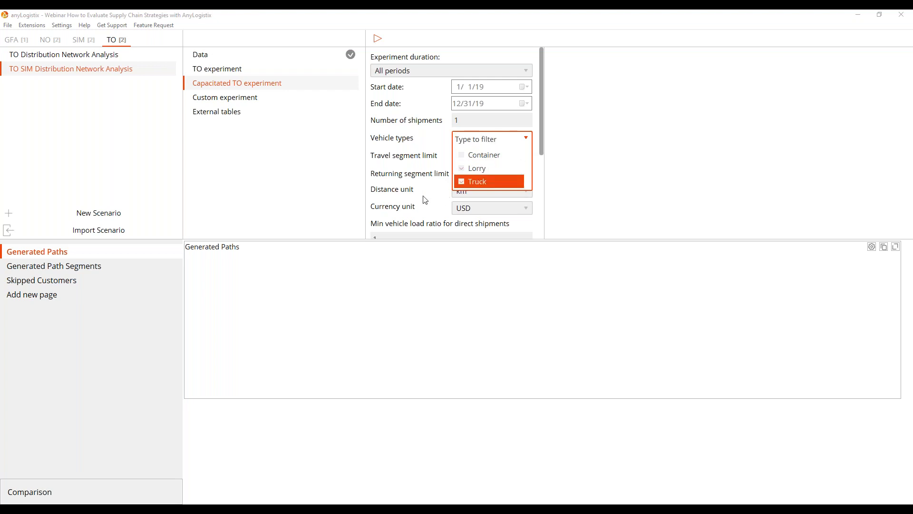
{"action": "left_click", "coordinate": [469, 27]}
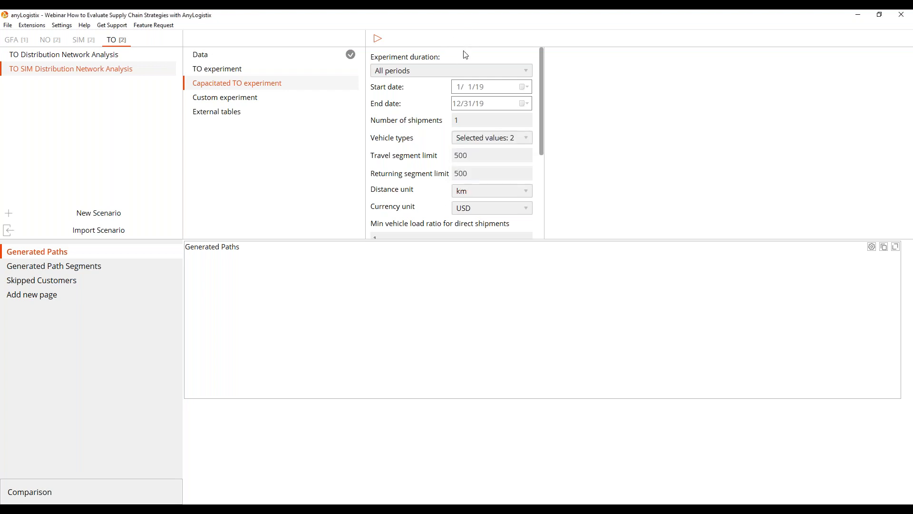
Set the experiment duration to a custom period with the end date 1/6/19.
{"action": "left_click", "coordinate": [526, 72]}
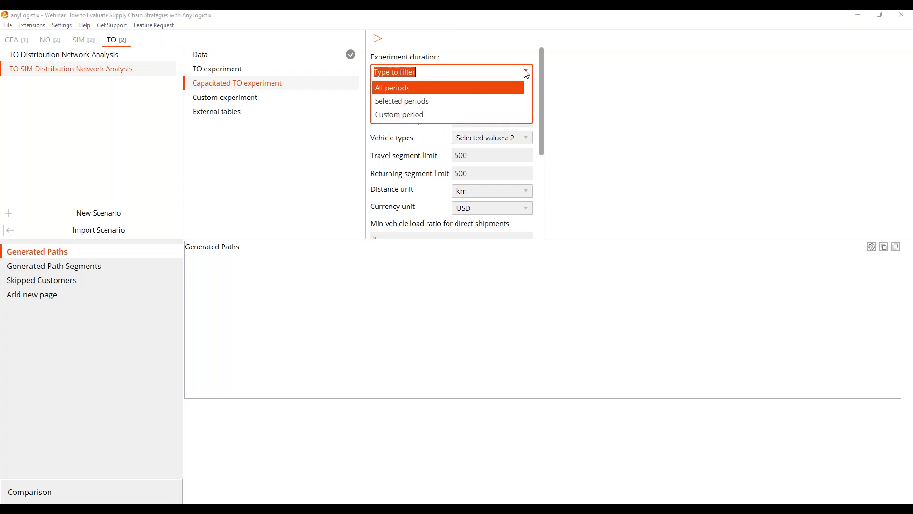
{"action": "left_click", "coordinate": [421, 115]}
{"action": "left_click", "coordinate": [458, 107]}
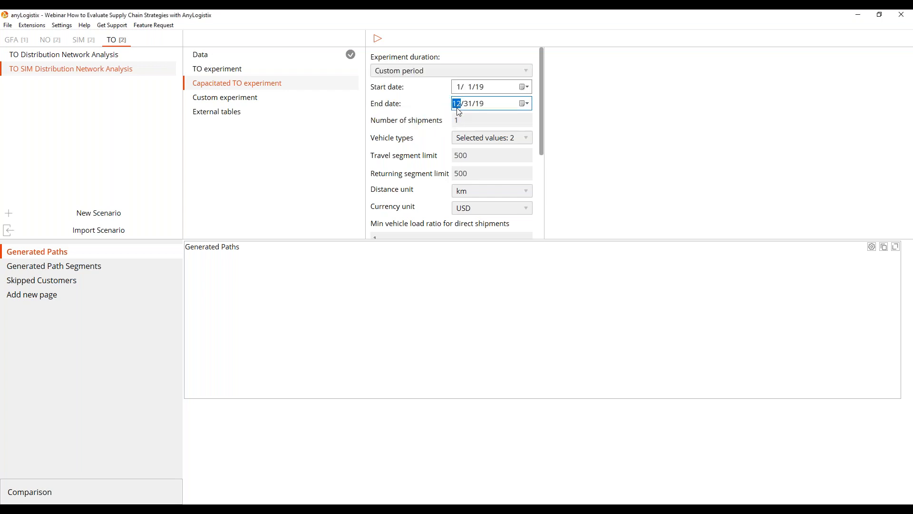
{"action": "type", "text": "1"}
{"action": "left_click", "coordinate": [470, 104]}
{"action": "type", "text": "6"}
Make the travel and returning segment limits unlimited by setting both to 0, and set the distance unit to mile.
{"action": "left_click", "coordinate": [537, 127]}
{"action": "left_click_drag", "start_coordinate": [543, 135], "coordinate": [542, 156]}
{"action": "left_click_drag", "start_coordinate": [484, 122], "coordinate": [407, 127]}
{"action": "type", "text": "0"}
{"action": "double_click", "coordinate": [459, 137]}
{"action": "type", "text": "0"}
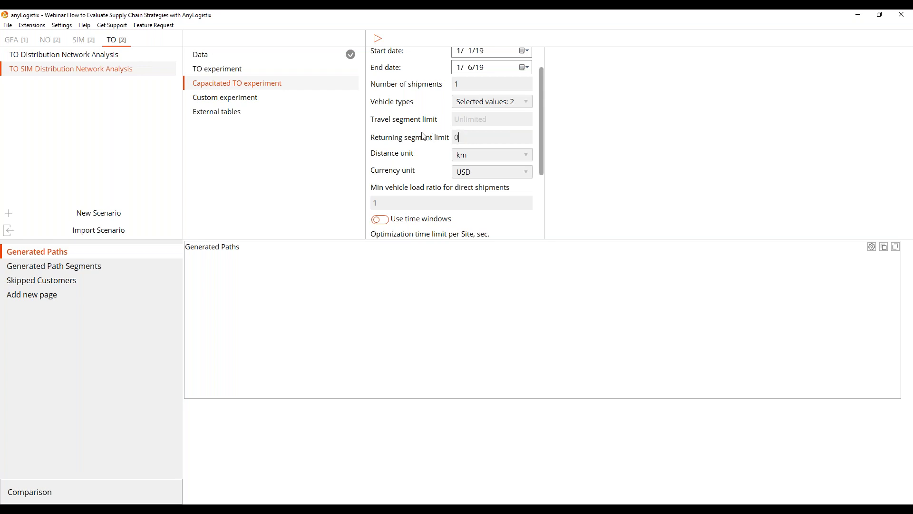
{"action": "left_click", "coordinate": [526, 157]}
{"action": "left_click", "coordinate": [498, 185]}
Check the remaining settings, run the Capacitated TO experiment, dismiss its path notices, and stop the optimization early to get the partial results.
{"action": "scroll", "coordinate": [430, 165], "scroll_direction": "down", "scroll_amount": 1}
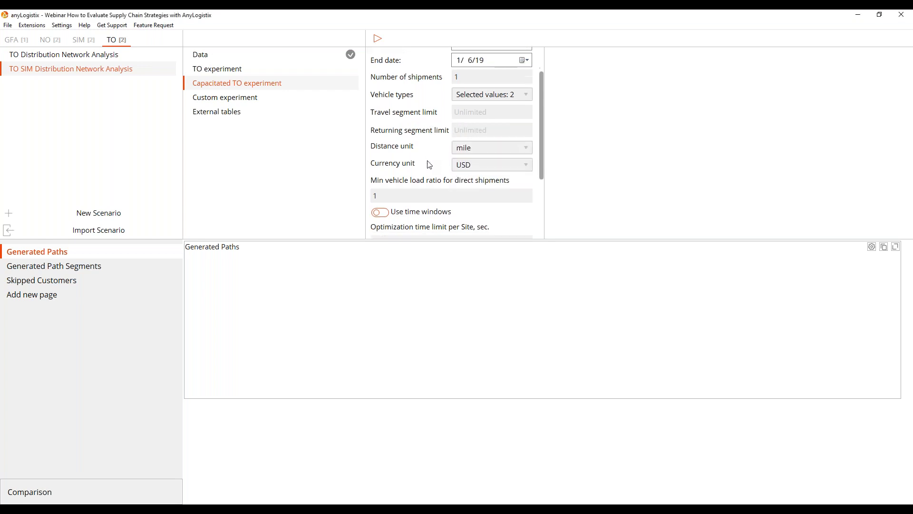
{"action": "scroll", "coordinate": [429, 165], "scroll_direction": "down", "scroll_amount": 3}
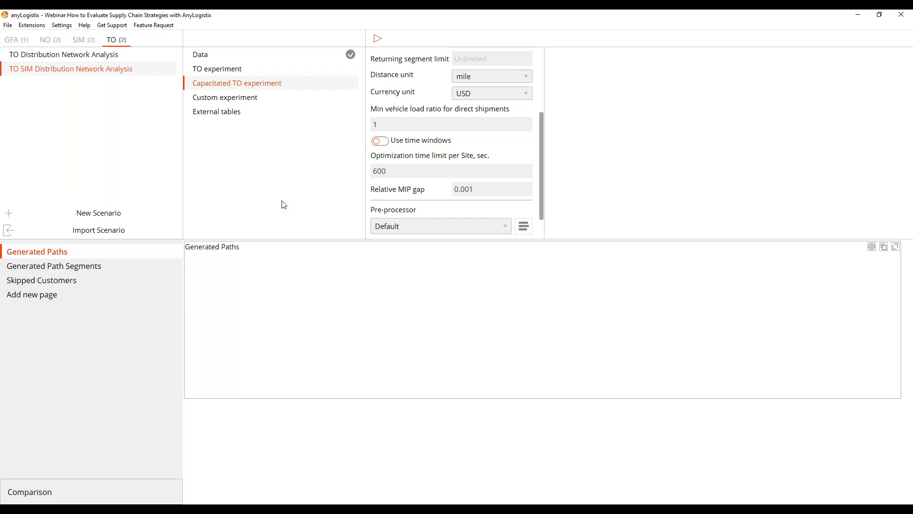
{"action": "left_click", "coordinate": [379, 39]}
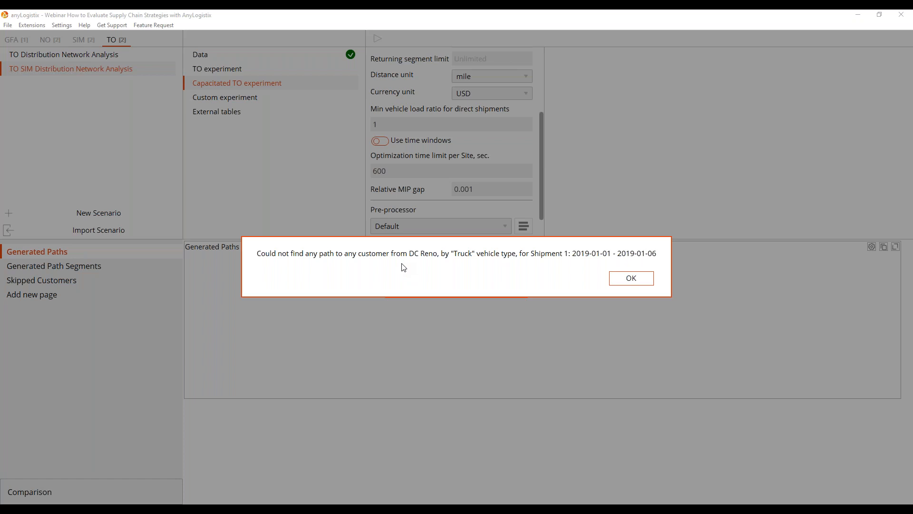
{"action": "left_click", "coordinate": [641, 285]}
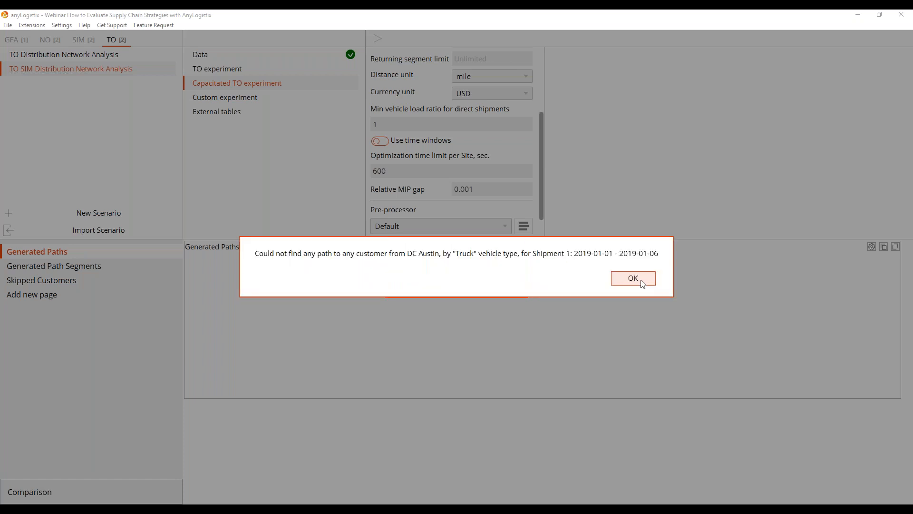
{"action": "left_click", "coordinate": [642, 284]}
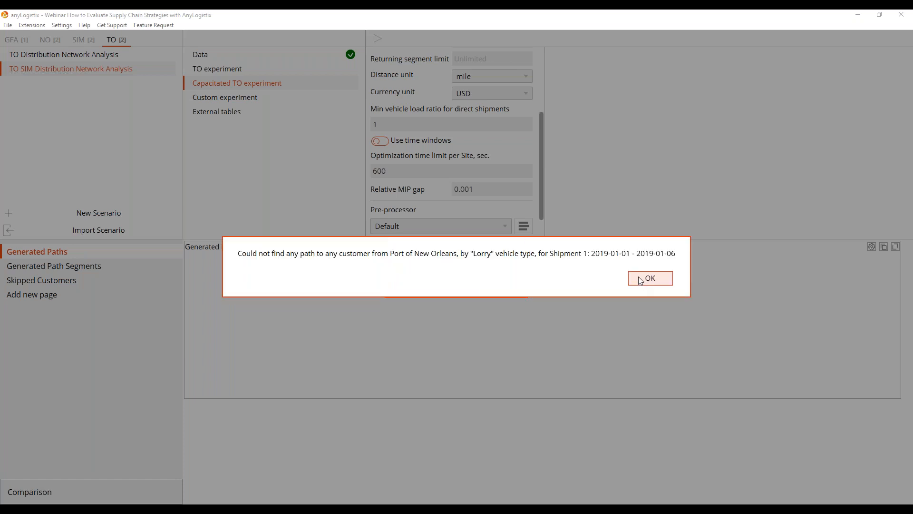
{"action": "left_click", "coordinate": [639, 277]}
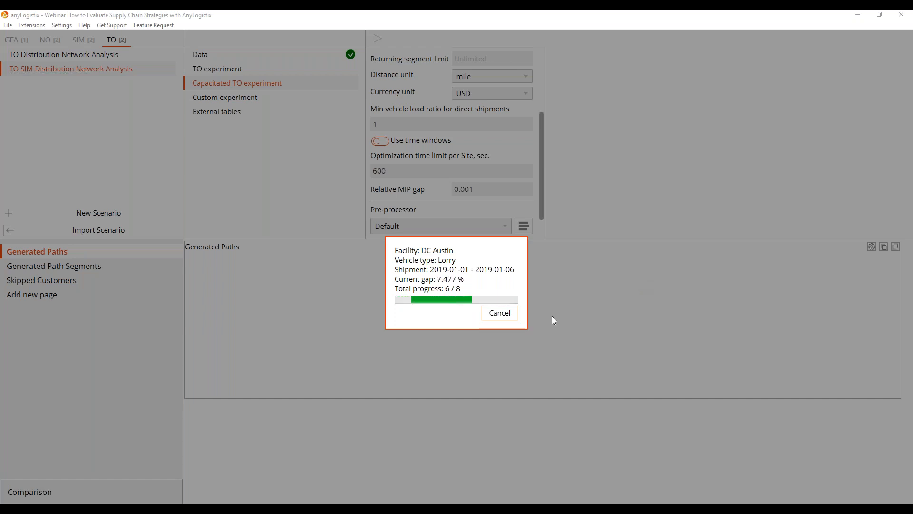
{"action": "left_click", "coordinate": [502, 313]}
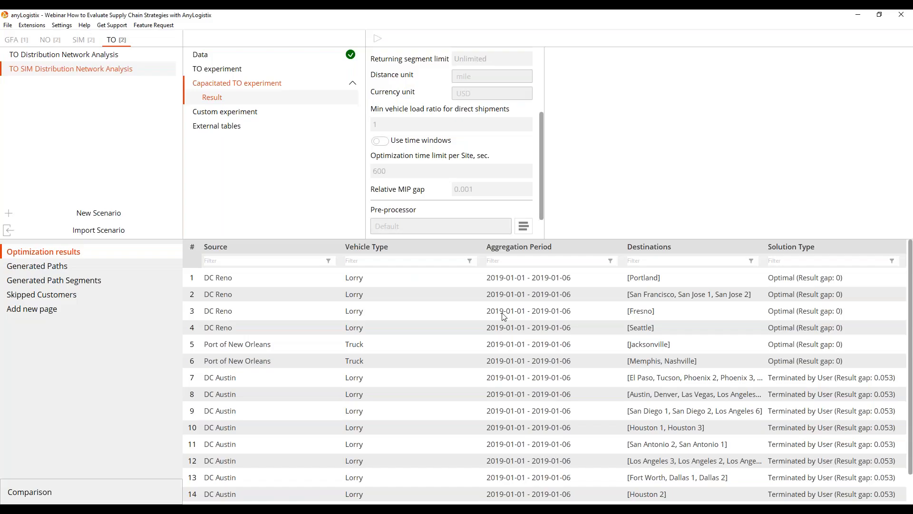
Open the Capacitated TO result of the TO Distribution Network Analysis scenario and review its optimization results.
{"action": "left_click", "coordinate": [113, 54]}
{"action": "left_click", "coordinate": [222, 100]}
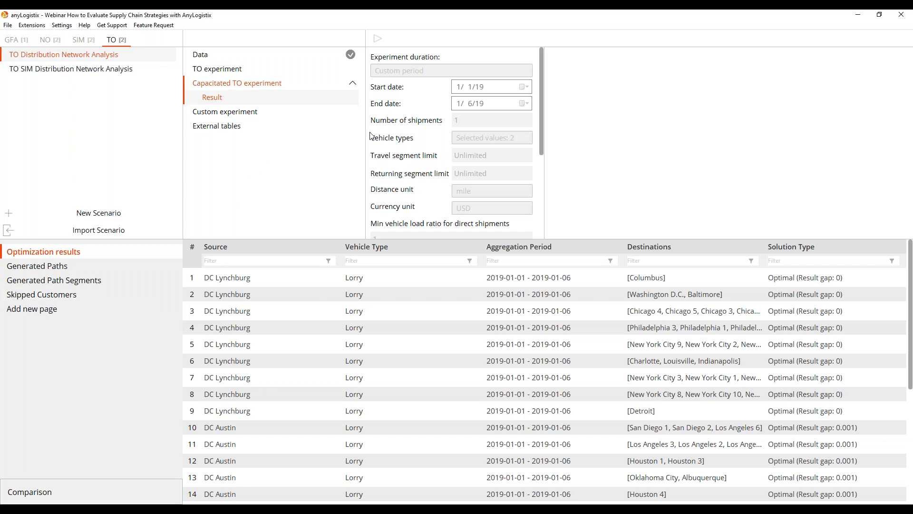
{"action": "scroll", "coordinate": [499, 161], "scroll_direction": "down", "scroll_amount": 1}
{"action": "scroll", "coordinate": [499, 160], "scroll_direction": "down", "scroll_amount": 2}
{"action": "scroll", "coordinate": [415, 285], "scroll_direction": "down", "scroll_amount": 7}
{"action": "scroll", "coordinate": [353, 301], "scroll_direction": "up", "scroll_amount": 4}
{"action": "scroll", "coordinate": [353, 301], "scroll_direction": "up", "scroll_amount": 2}
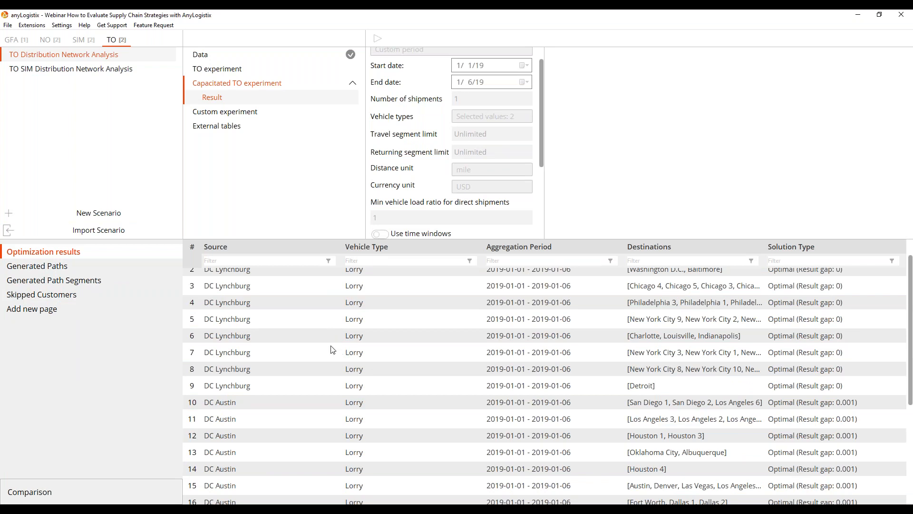
Enlarge the map area and display the DC Austin lorry route serving Austin, Denver and Las Vegas.
{"action": "left_click_drag", "start_coordinate": [463, 239], "coordinate": [436, 424]}
{"action": "scroll", "coordinate": [606, 485], "scroll_direction": "down", "scroll_amount": 4}
{"action": "scroll", "coordinate": [652, 478], "scroll_direction": "down", "scroll_amount": 1}
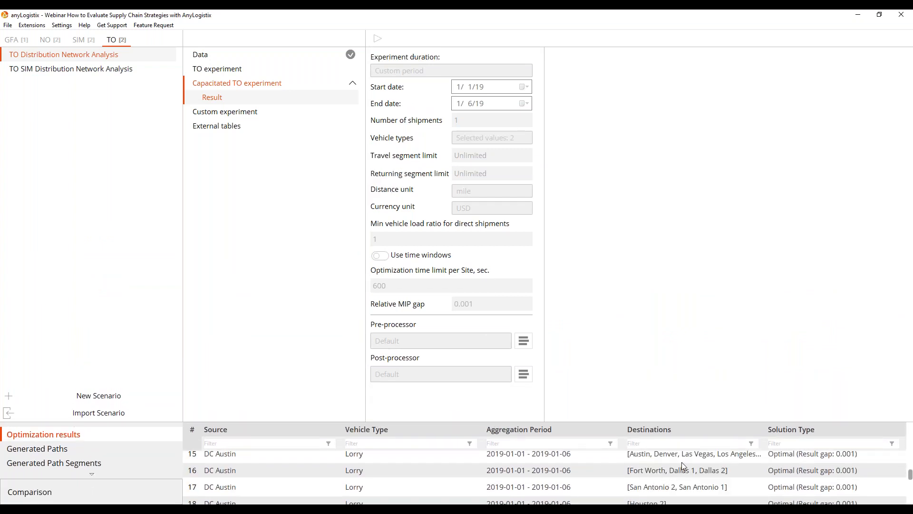
{"action": "left_click", "coordinate": [680, 459]}
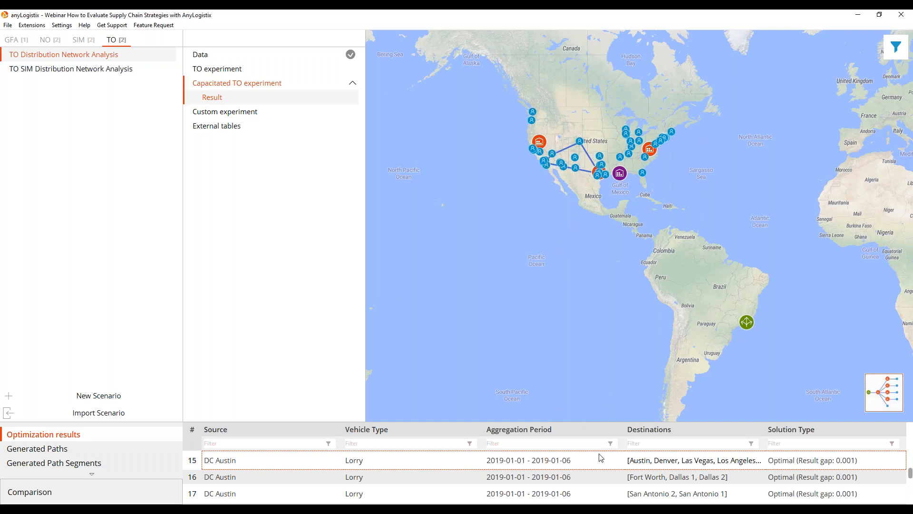
Display the DC Austin lorry route to El Paso, Tucson and Phoenix on the map.
{"action": "scroll", "coordinate": [603, 463], "scroll_direction": "down", "scroll_amount": 2}
{"action": "left_click", "coordinate": [632, 489]}
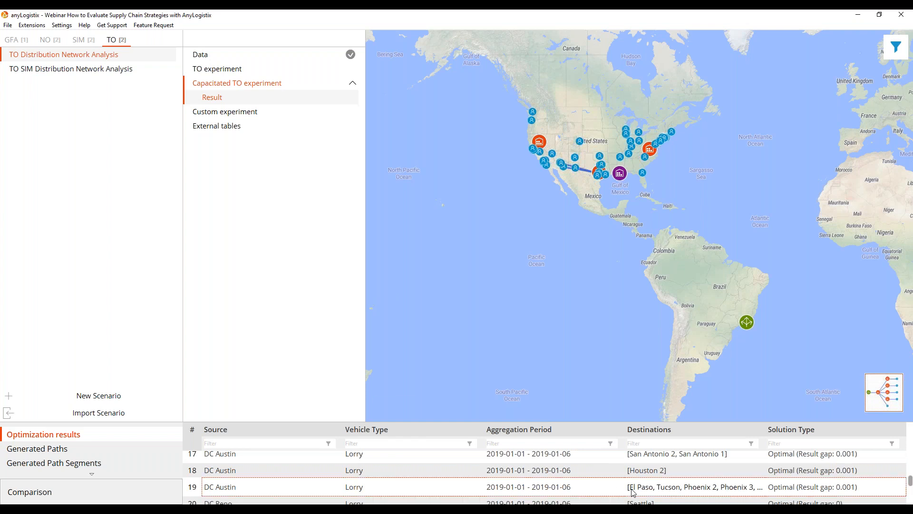
{"action": "scroll", "coordinate": [628, 402], "scroll_direction": "down", "scroll_amount": 2}
{"action": "scroll", "coordinate": [609, 322], "scroll_direction": "up", "scroll_amount": 2}
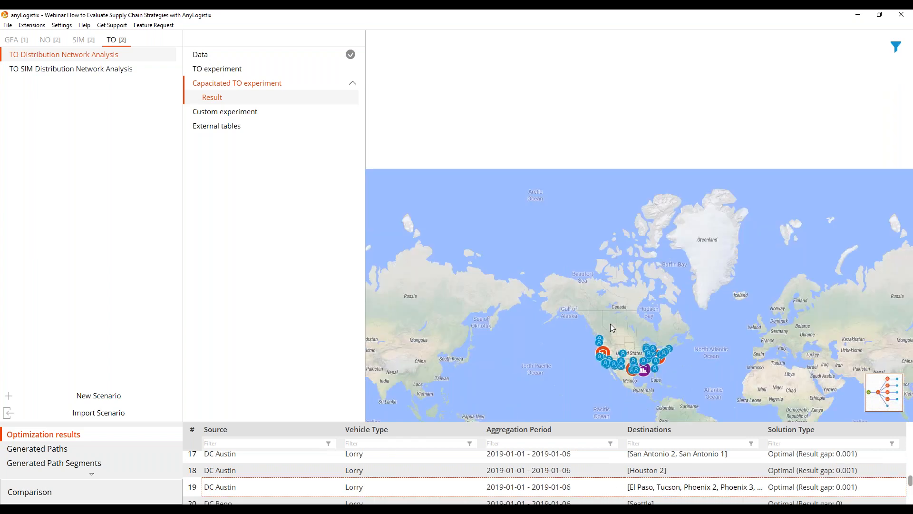
{"action": "left_click_drag", "start_coordinate": [614, 290], "coordinate": [575, 123]}
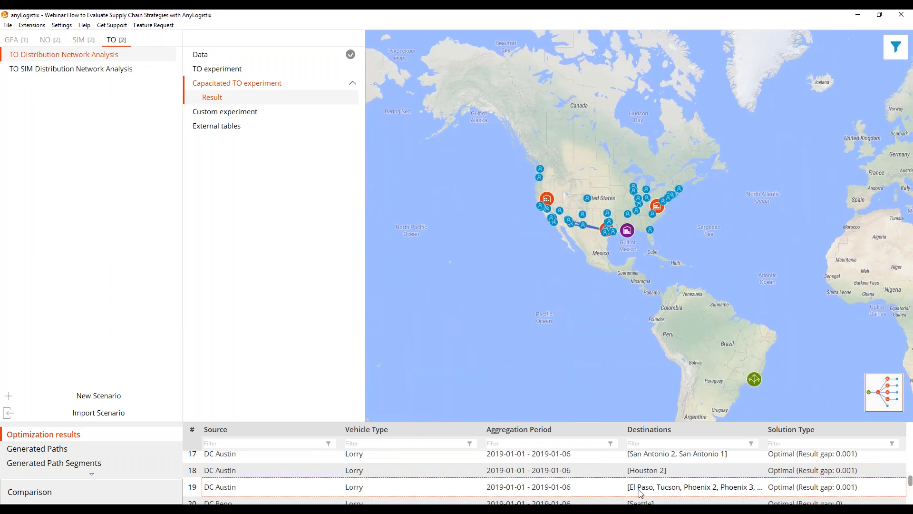
Review the DC Reno routes to San Francisco, San Jose and Fresno, and the Port of New Orleans route to Memphis and Nashville.
{"action": "scroll", "coordinate": [640, 492], "scroll_direction": "down", "scroll_amount": 5}
{"action": "left_click", "coordinate": [667, 463]}
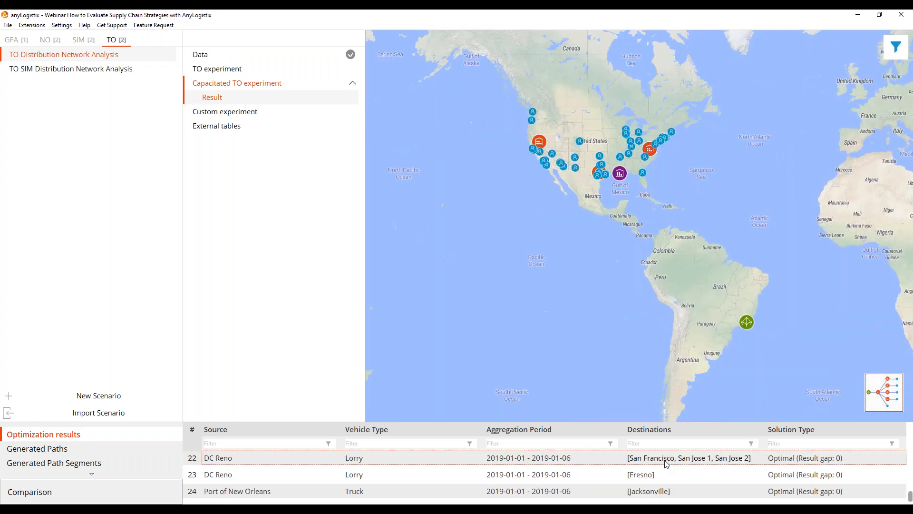
{"action": "left_click", "coordinate": [659, 475]}
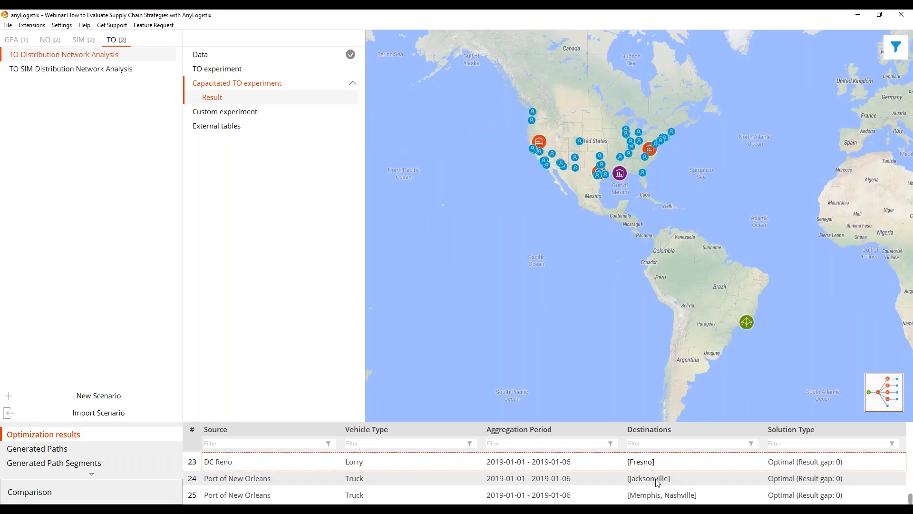
{"action": "left_click", "coordinate": [650, 498]}
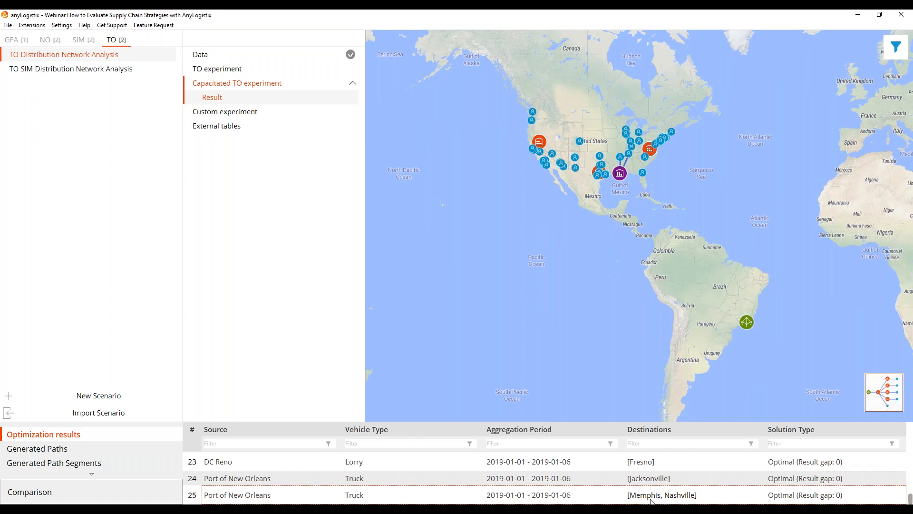
{"action": "scroll", "coordinate": [643, 481], "scroll_direction": "up", "scroll_amount": 3}
{"action": "scroll", "coordinate": [641, 482], "scroll_direction": "up", "scroll_amount": 5}
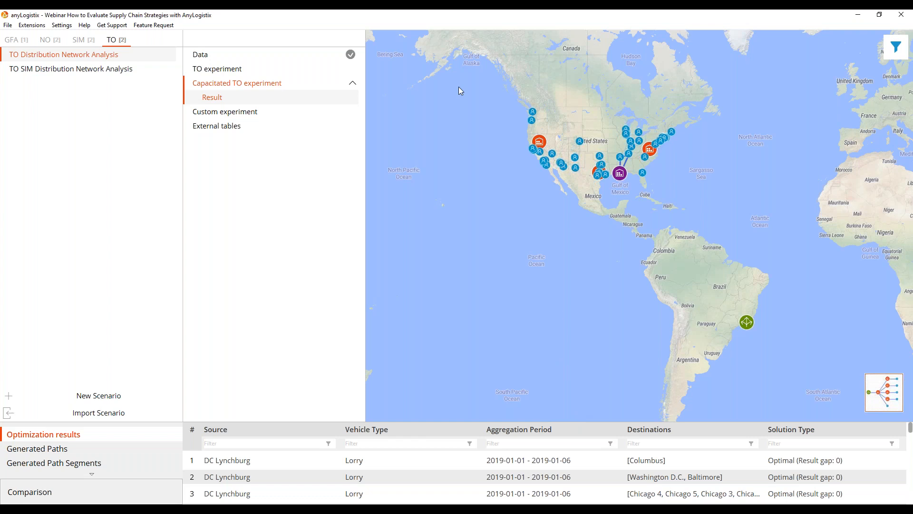
Enlarge the data area of the SIM Distribution Network Analysis scenario and check its Milk Runs table.
{"action": "left_click", "coordinate": [85, 40]}
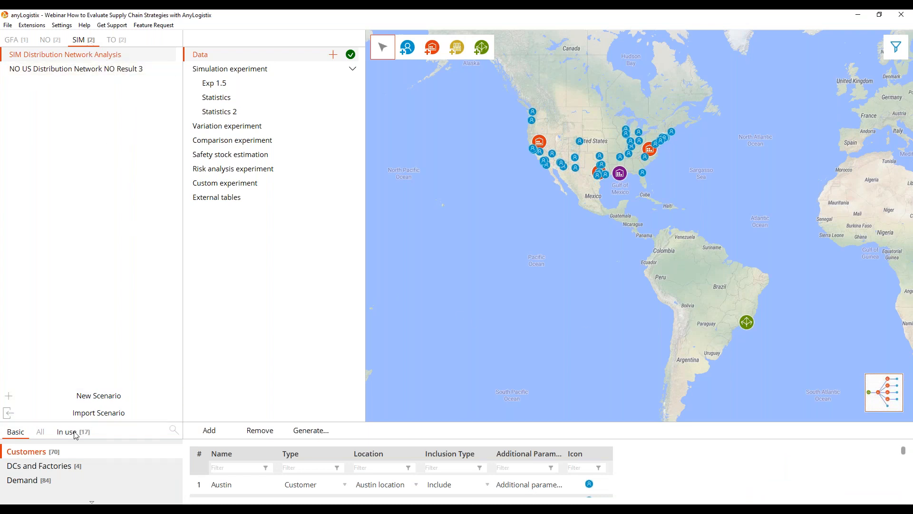
{"action": "left_click_drag", "start_coordinate": [455, 421], "coordinate": [422, 261]}
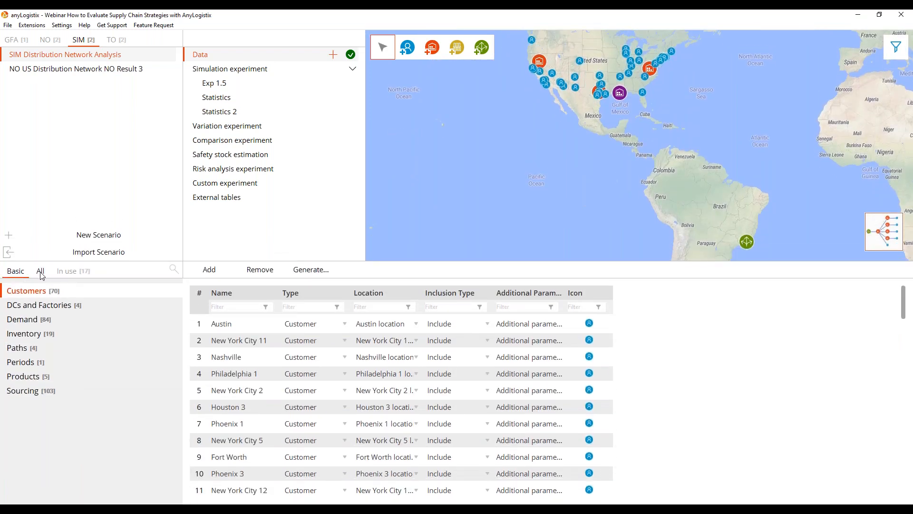
{"action": "left_click", "coordinate": [40, 270]}
{"action": "scroll", "coordinate": [35, 366], "scroll_direction": "down", "scroll_amount": 1}
{"action": "scroll", "coordinate": [36, 367], "scroll_direction": "down", "scroll_amount": 1}
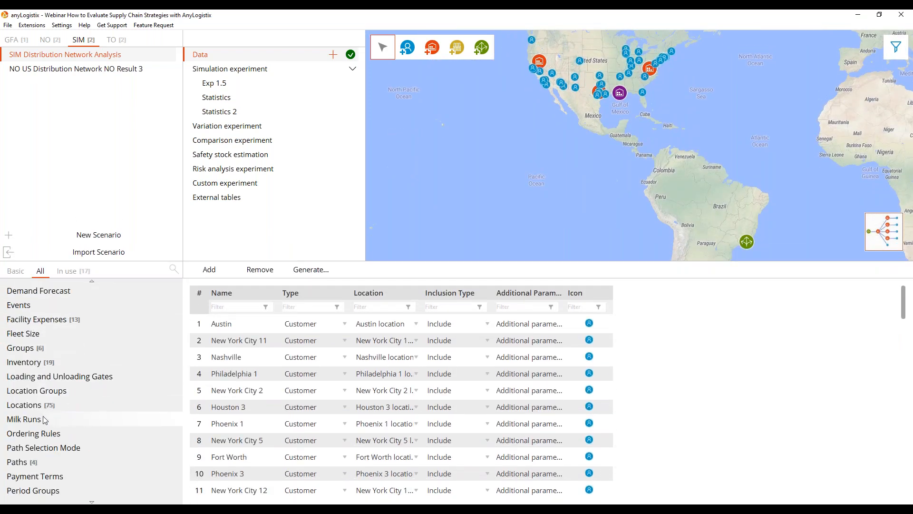
{"action": "left_click", "coordinate": [33, 419]}
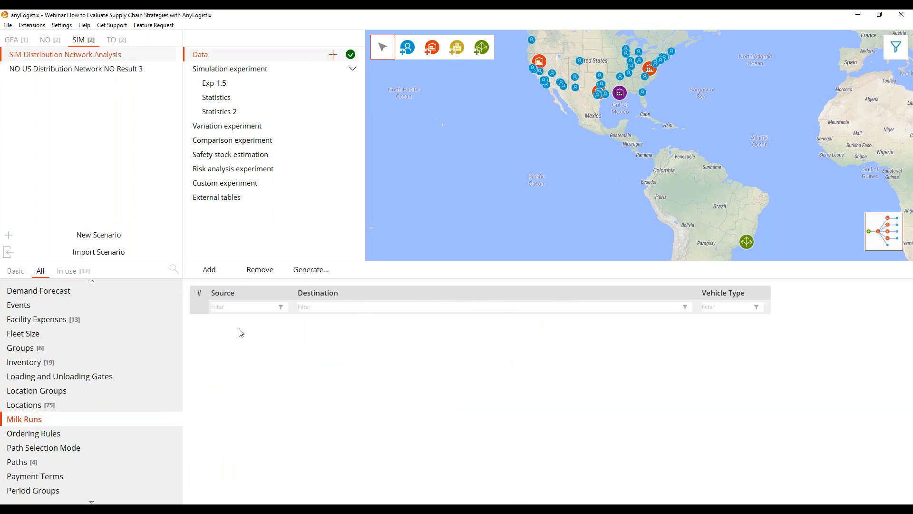
Export the Capacitated TO result of TO Distribution Network Analysis to the SIM Distribution Network Analysis scenario, using Shipment 1: 2019-01-01 - 2019-01-06.
{"action": "left_click", "coordinate": [122, 43]}
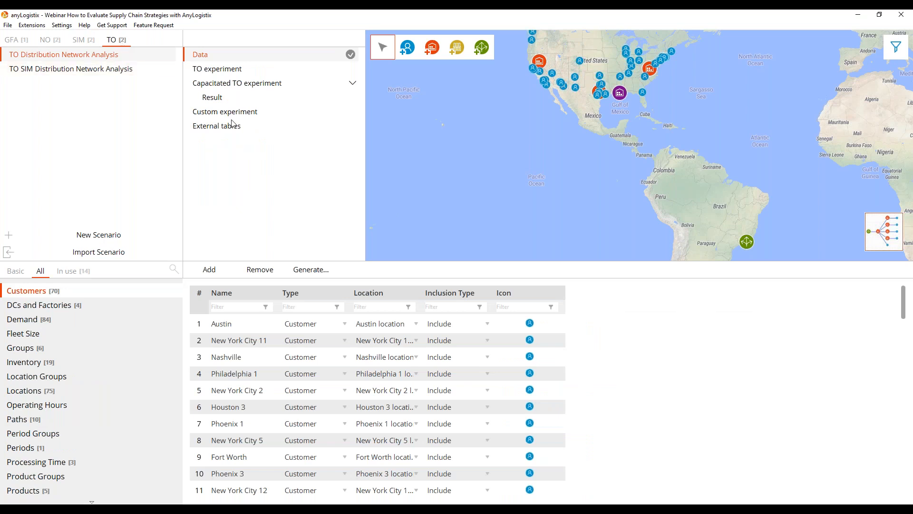
{"action": "left_click", "coordinate": [216, 98]}
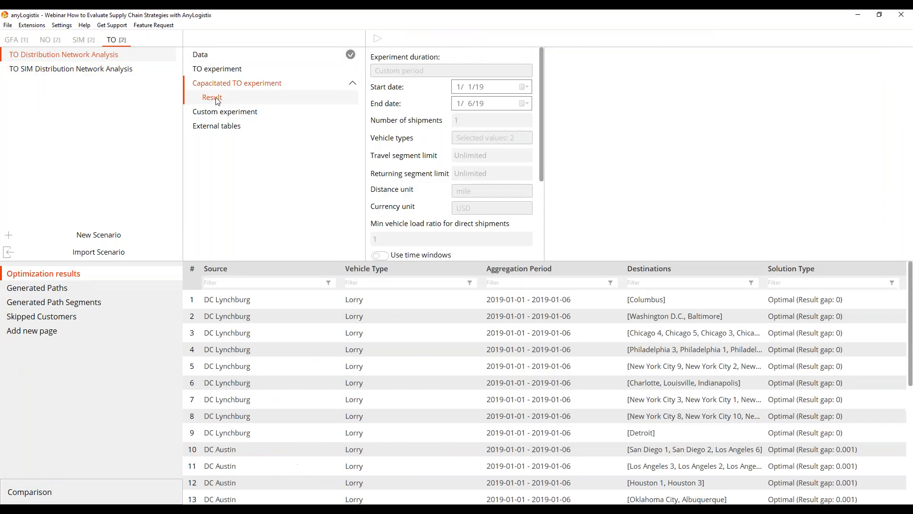
{"action": "right_click", "coordinate": [218, 101]}
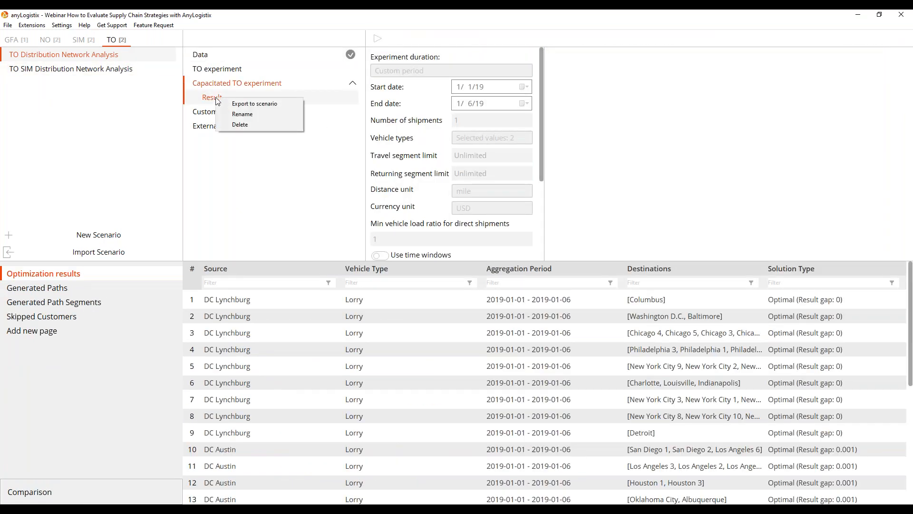
{"action": "left_click", "coordinate": [257, 105]}
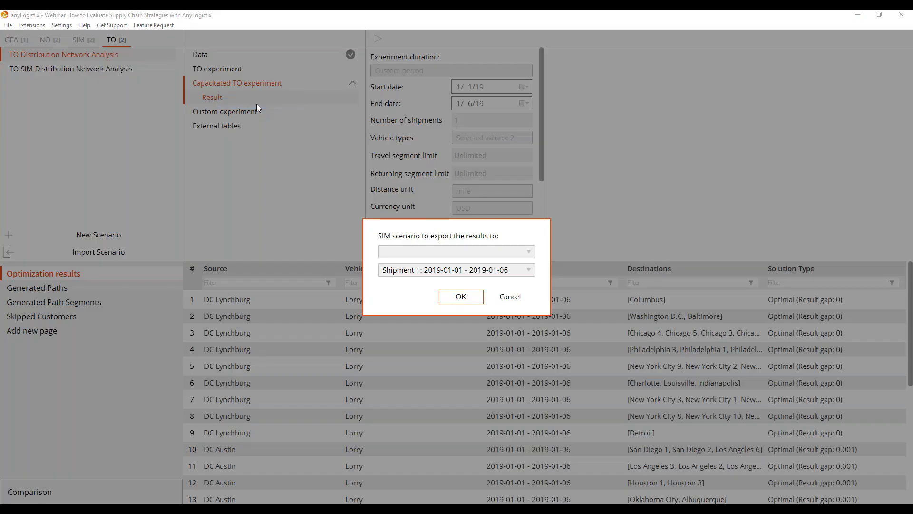
{"action": "left_click", "coordinate": [531, 255]}
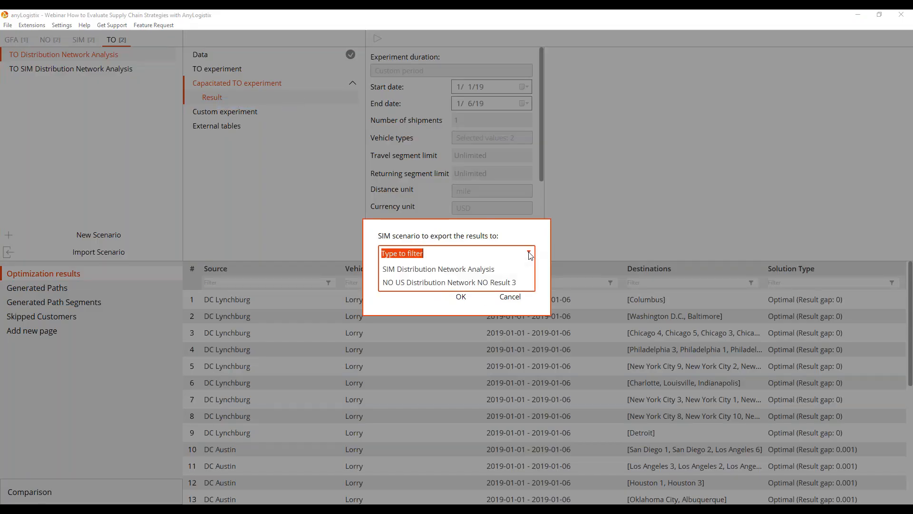
{"action": "left_click", "coordinate": [447, 269]}
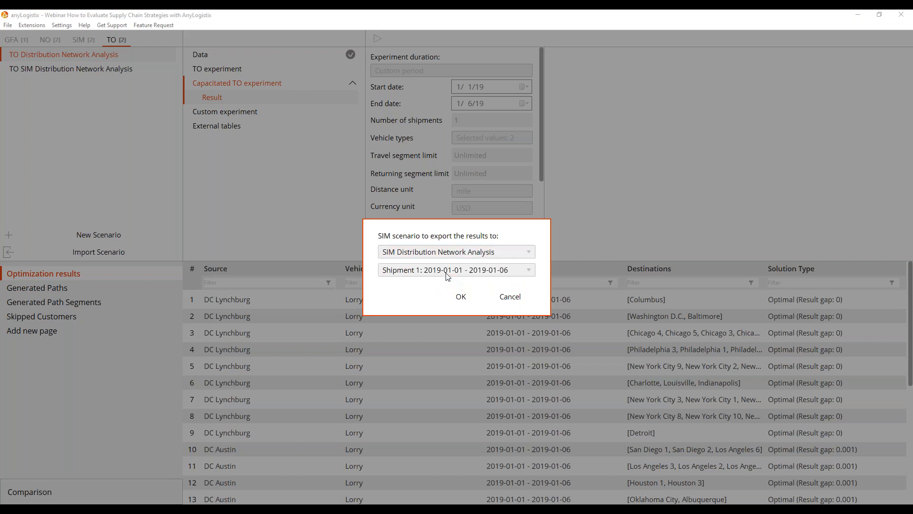
{"action": "left_click", "coordinate": [470, 302]}
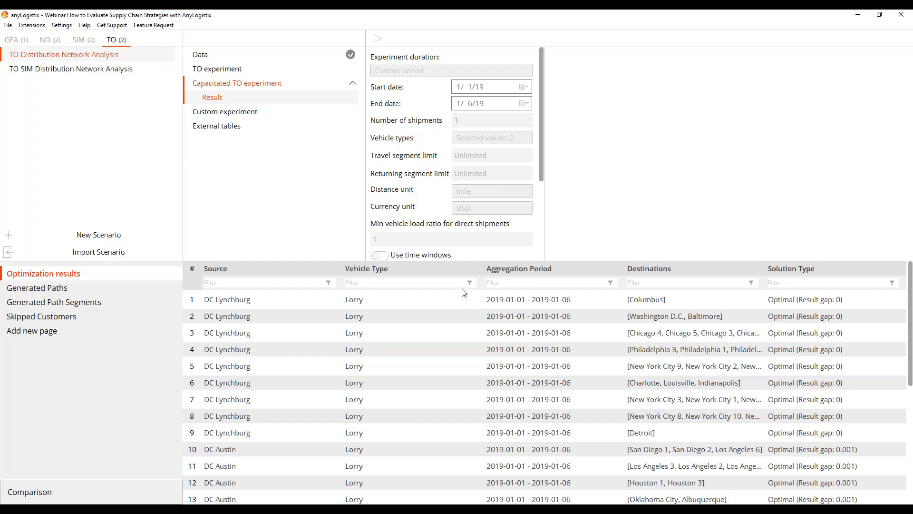
Review the milk runs imported into the SIM Distribution Network Analysis scenario, enlarging the table to show the full list.
{"action": "left_click", "coordinate": [89, 43]}
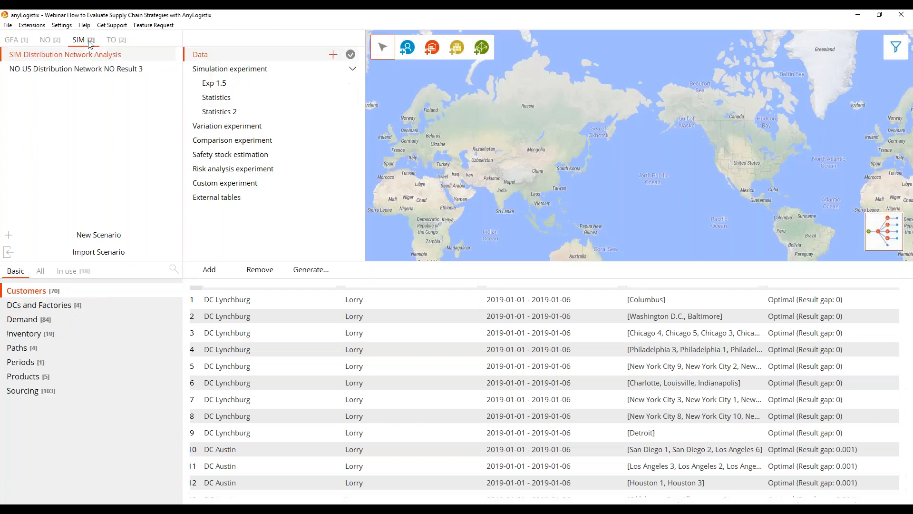
{"action": "left_click", "coordinate": [71, 271]}
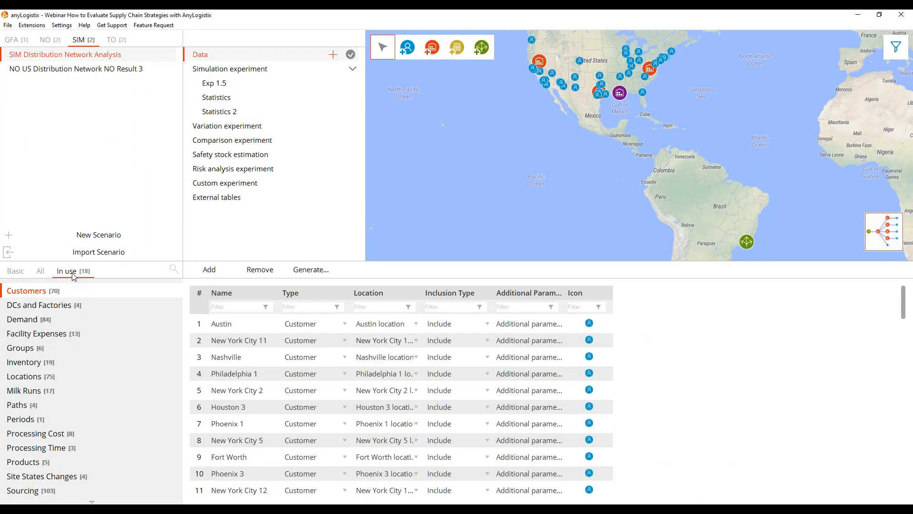
{"action": "left_click", "coordinate": [44, 390]}
{"action": "left_click_drag", "start_coordinate": [363, 260], "coordinate": [357, 156]}
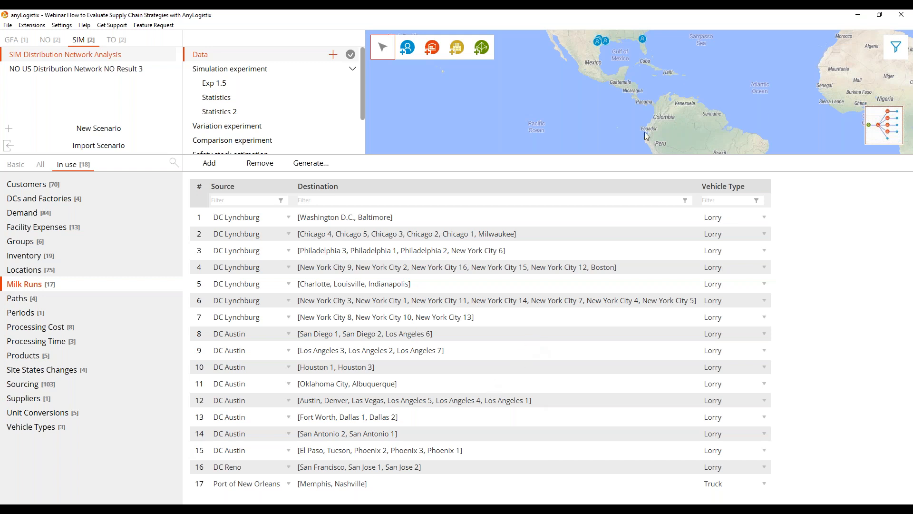
{"action": "left_click_drag", "start_coordinate": [639, 155], "coordinate": [613, 234]}
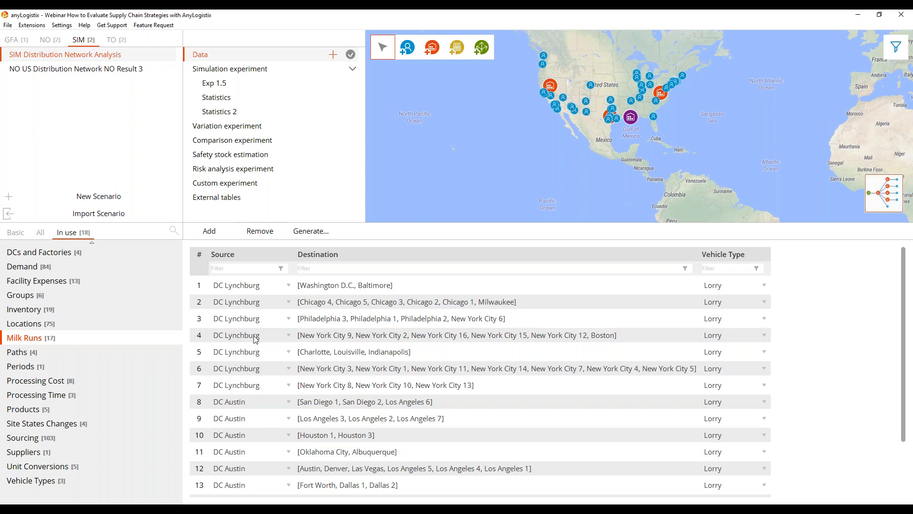
Create a SIM copy of the SIM Distribution Network Analysis scenario and remove all milk runs from the original.
{"action": "right_click", "coordinate": [120, 58]}
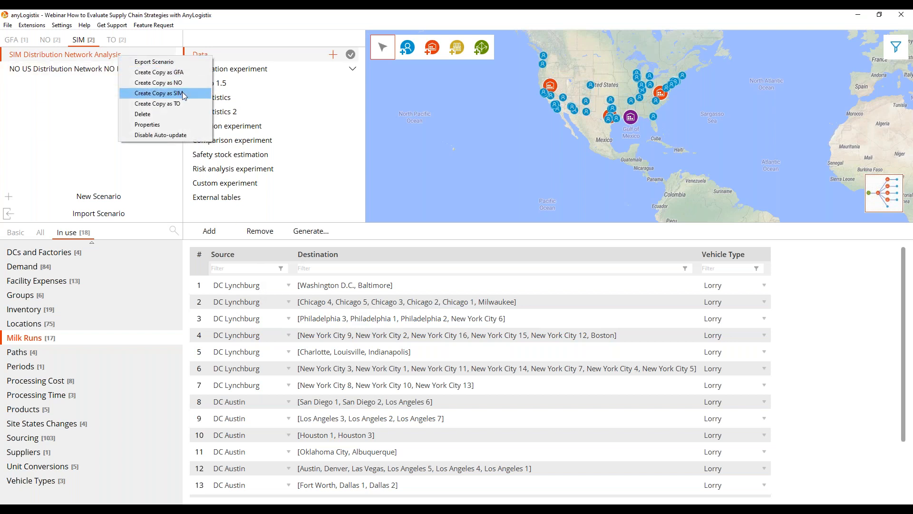
{"action": "left_click", "coordinate": [182, 93]}
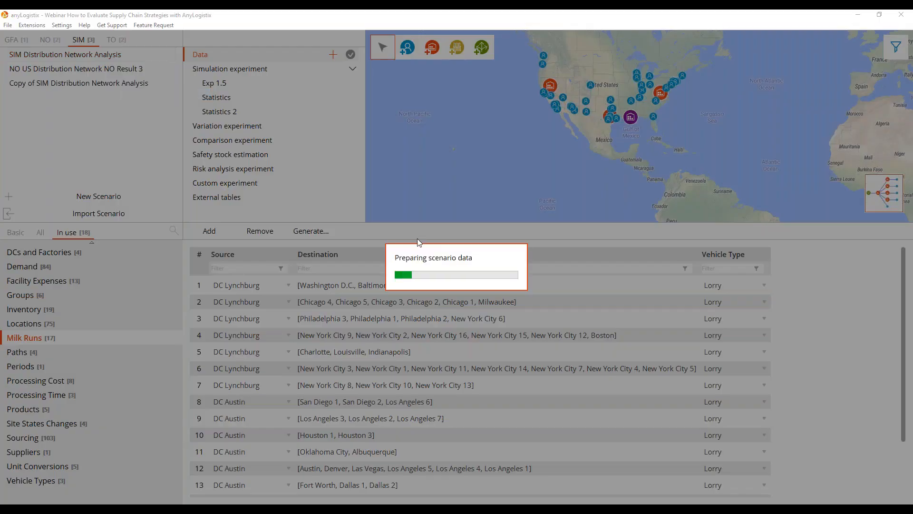
{"action": "left_click", "coordinate": [118, 55]}
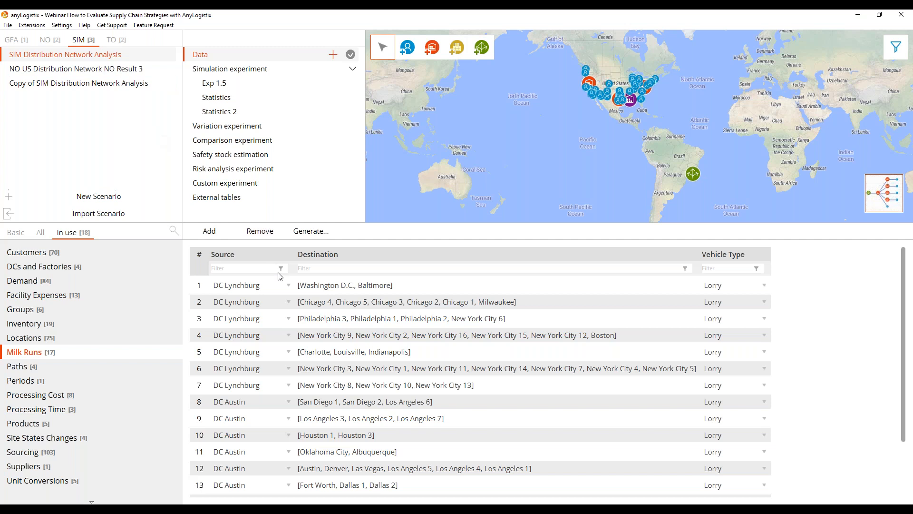
{"action": "left_click", "coordinate": [198, 251]}
{"action": "left_click", "coordinate": [260, 231]}
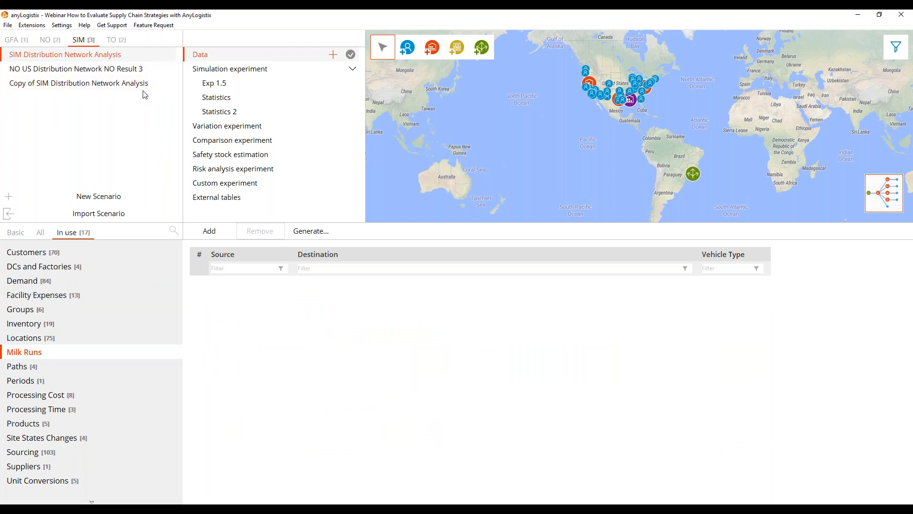
Rename the copied scenario as SIM Distribution Network Analysis with Milk runs.
{"action": "right_click", "coordinate": [45, 87]}
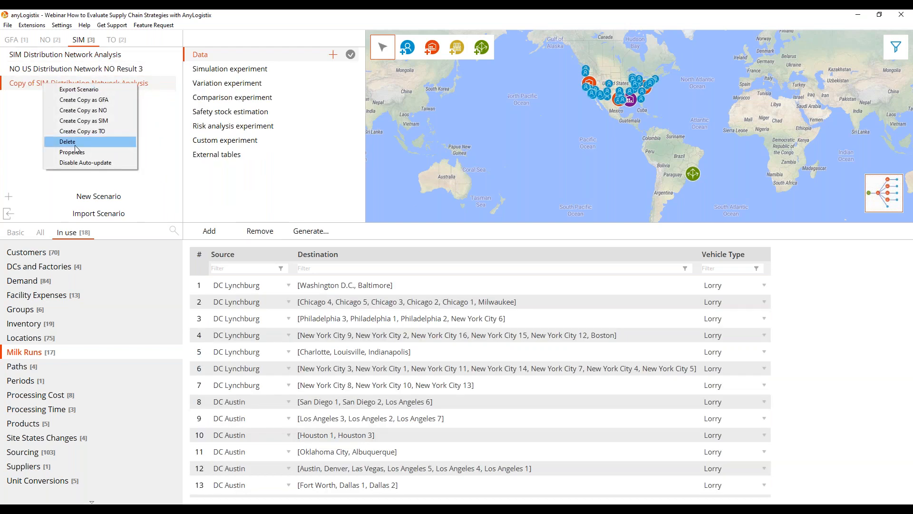
{"action": "left_click", "coordinate": [79, 152]}
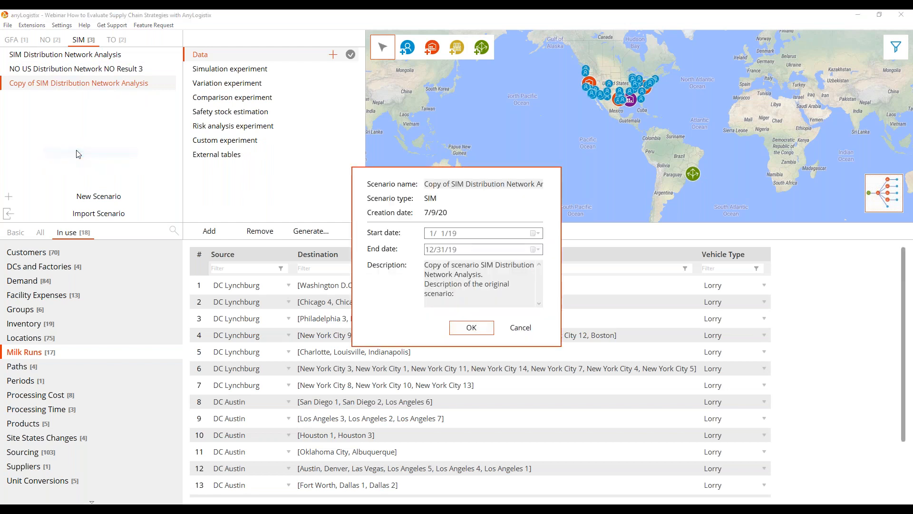
{"action": "left_click", "coordinate": [453, 184]}
{"action": "left_click_drag", "start_coordinate": [432, 184], "coordinate": [369, 183]}
{"action": "key", "text": "BackSpace"}
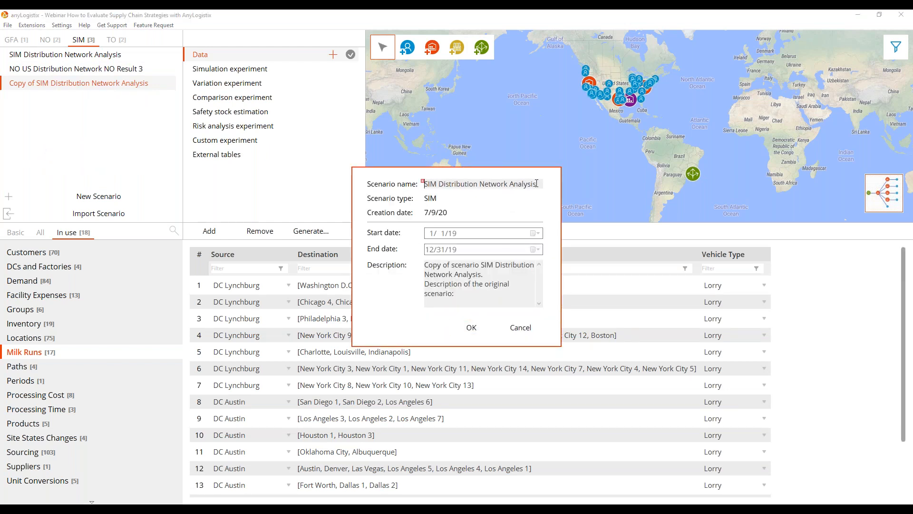
{"action": "key", "text": "End"}
{"action": "type", "text": "with Milk runs"}
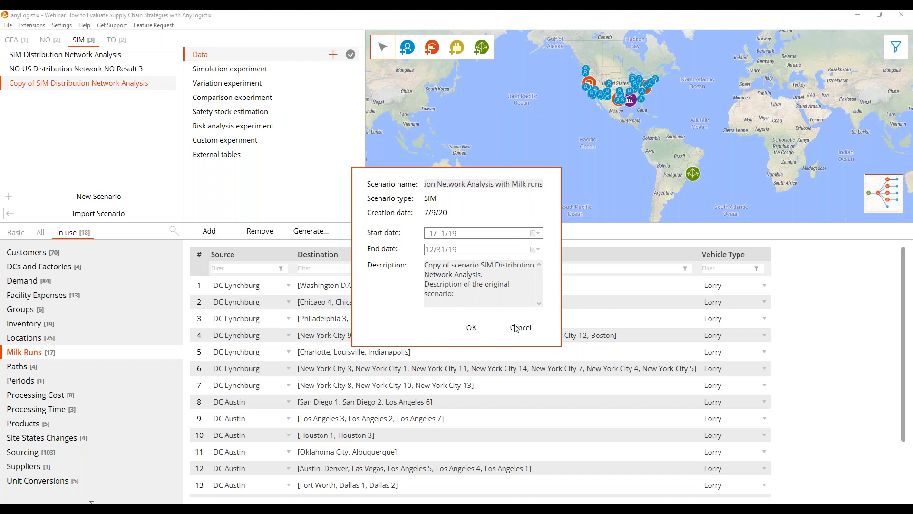
{"action": "left_click", "coordinate": [472, 328]}
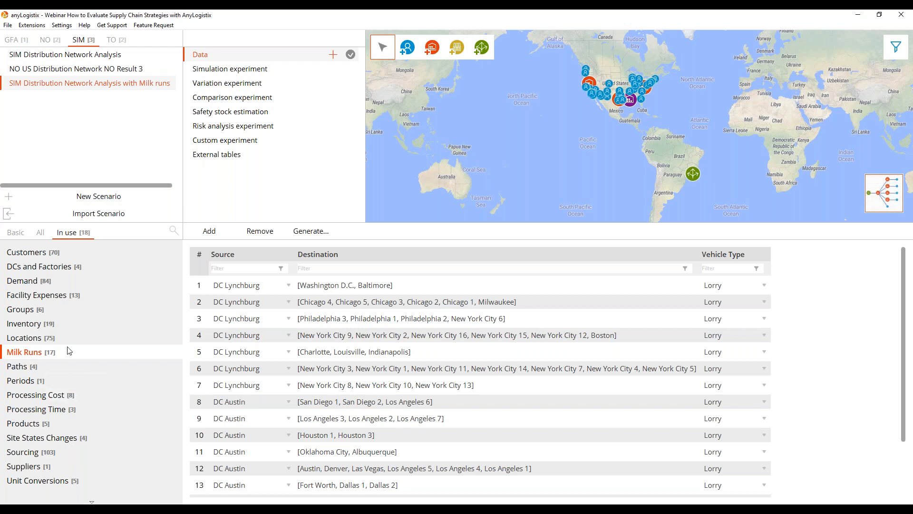
Remove all existing paths from the SIM Distribution Network Analysis with Milk runs scenario.
{"action": "scroll", "coordinate": [44, 323], "scroll_direction": "down", "scroll_amount": 1}
{"action": "left_click", "coordinate": [30, 354]}
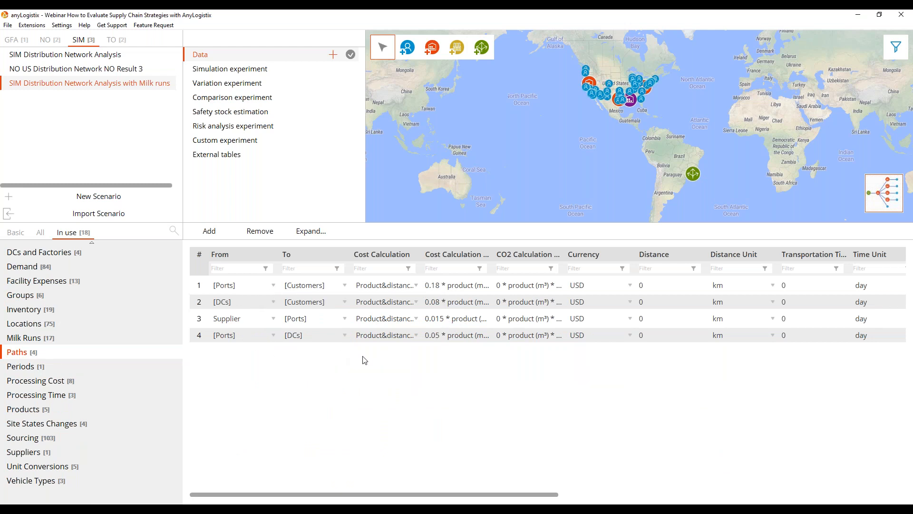
{"action": "left_click", "coordinate": [200, 260]}
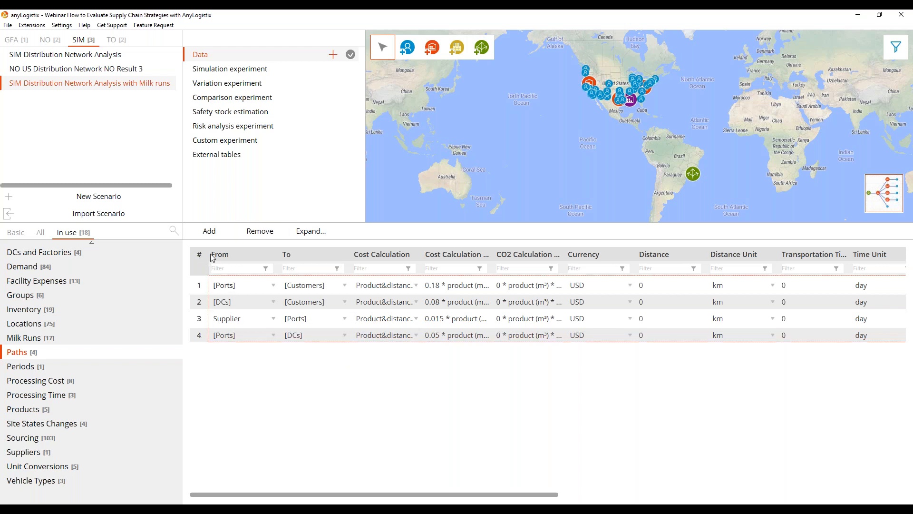
{"action": "left_click", "coordinate": [261, 231]}
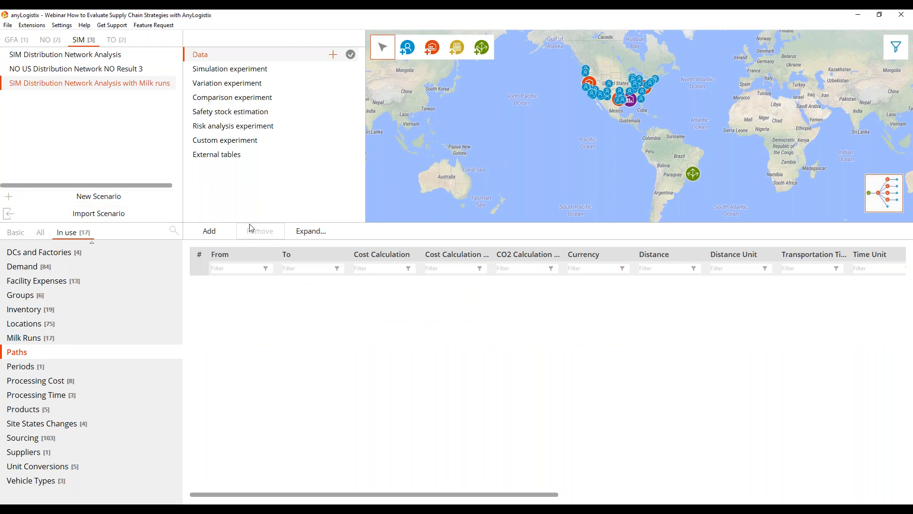
{"action": "left_click_drag", "start_coordinate": [427, 222], "coordinate": [205, 266]}
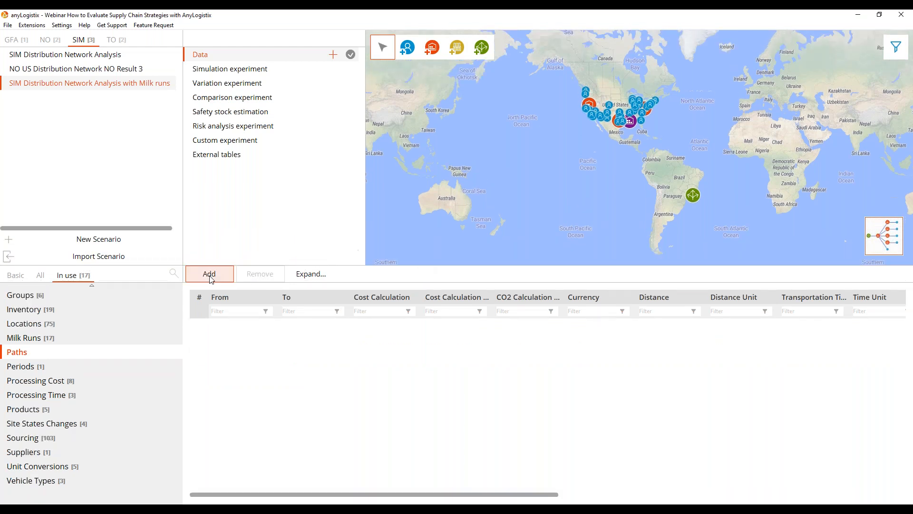
Start a scenario import from the file SIM Import Adjusted Path Rates for Distribution Network Analysis.
{"action": "left_click", "coordinate": [120, 260]}
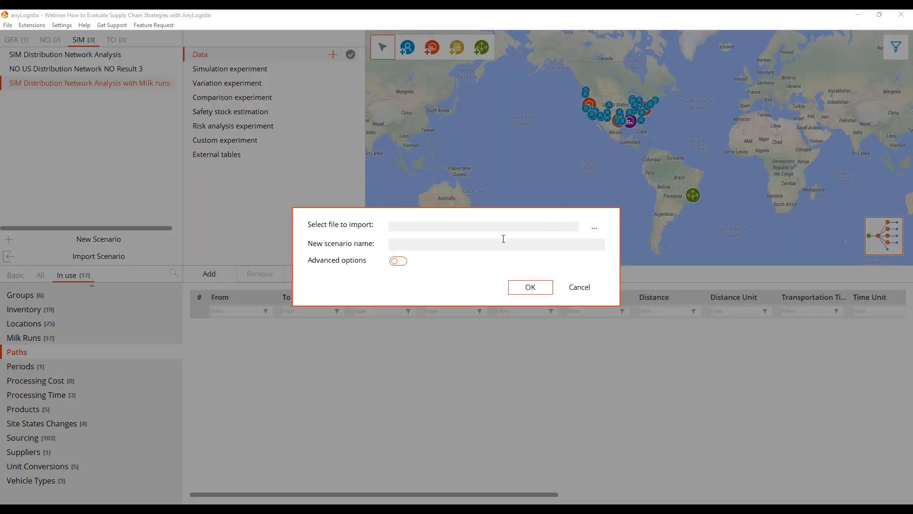
{"action": "left_click", "coordinate": [594, 228]}
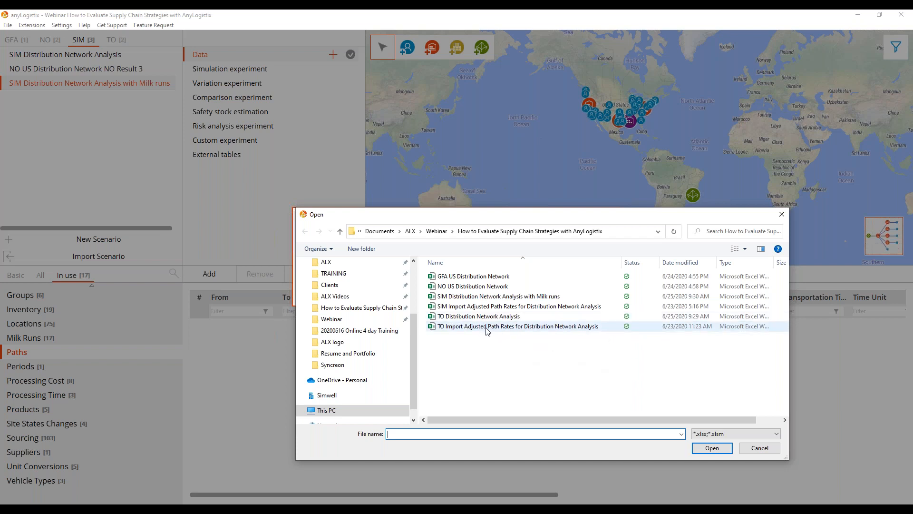
{"action": "left_click", "coordinate": [517, 308]}
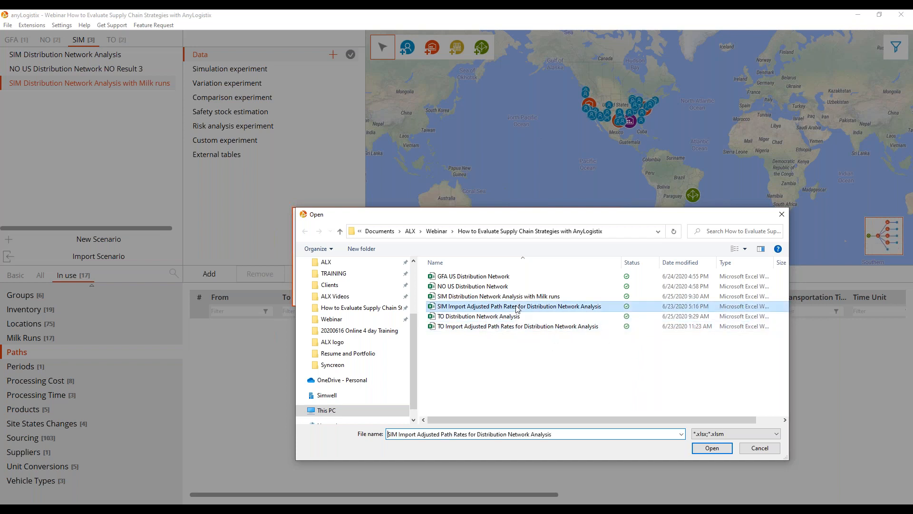
{"action": "left_click", "coordinate": [711, 448]}
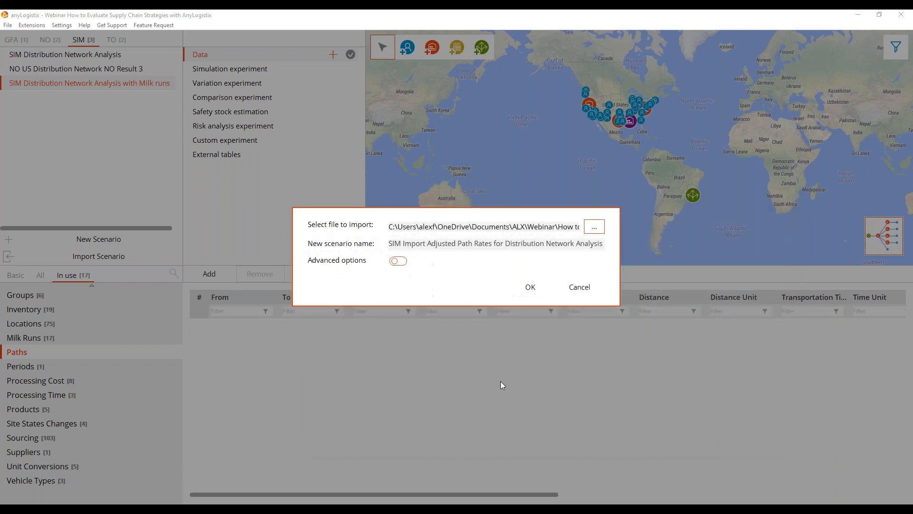
Limit the import to the Paths sheet of an existing scenario, with experiments and initial states excluded.
{"action": "left_click", "coordinate": [397, 261]}
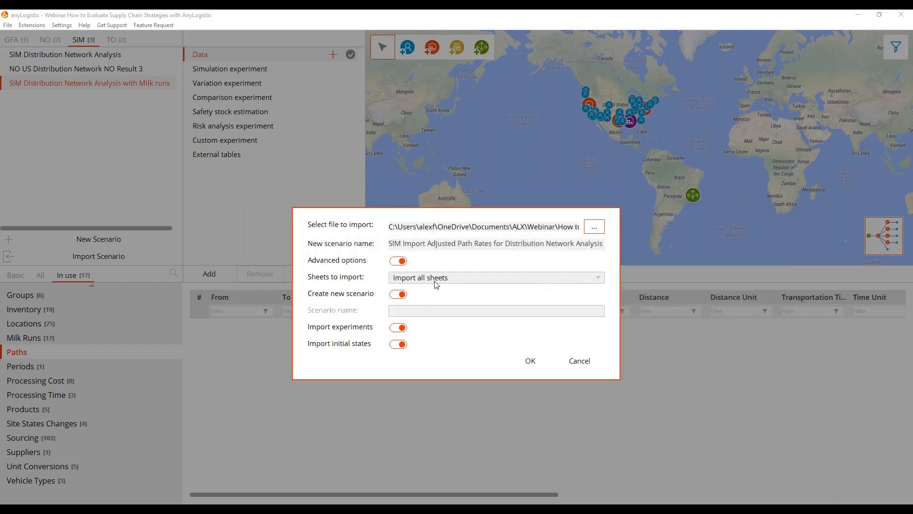
{"action": "left_click", "coordinate": [401, 298]}
{"action": "left_click", "coordinate": [589, 279]}
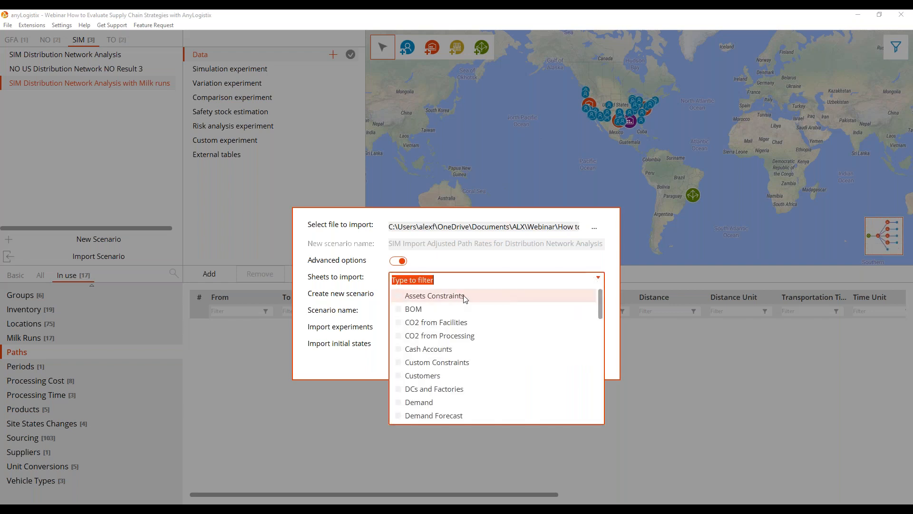
{"action": "type", "text": "paths"}
{"action": "left_click", "coordinate": [399, 296]}
{"action": "left_click", "coordinate": [374, 363]}
{"action": "left_click", "coordinate": [402, 331]}
{"action": "left_click", "coordinate": [400, 345]}
Import the paths into the SIM Distribution Network Analysis with Milk runs scenario and enlarge the table to show the full list.
{"action": "left_click", "coordinate": [602, 312]}
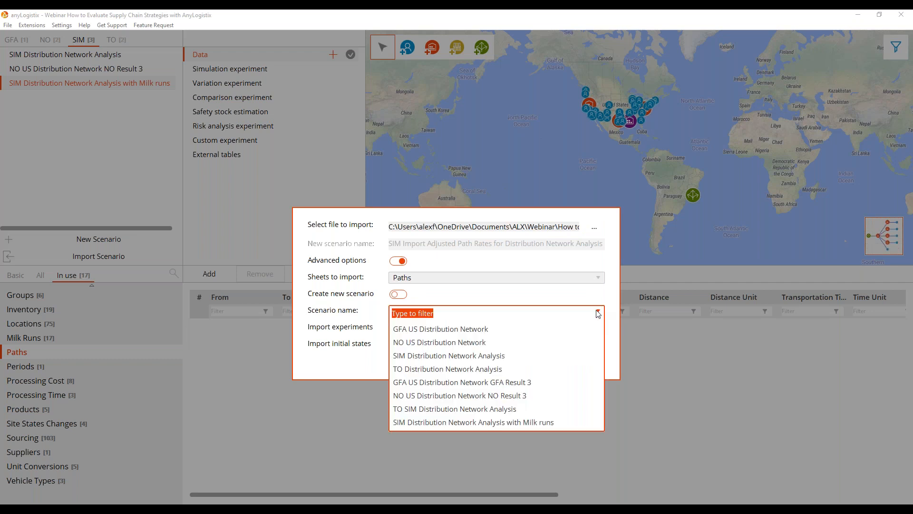
{"action": "left_click", "coordinate": [542, 423]}
{"action": "left_click", "coordinate": [531, 358]}
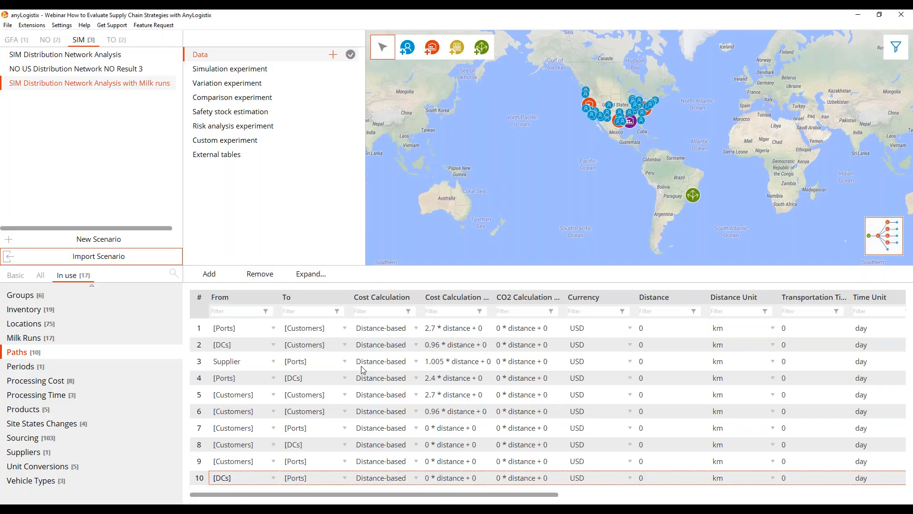
{"action": "left_click_drag", "start_coordinate": [417, 265], "coordinate": [408, 234]}
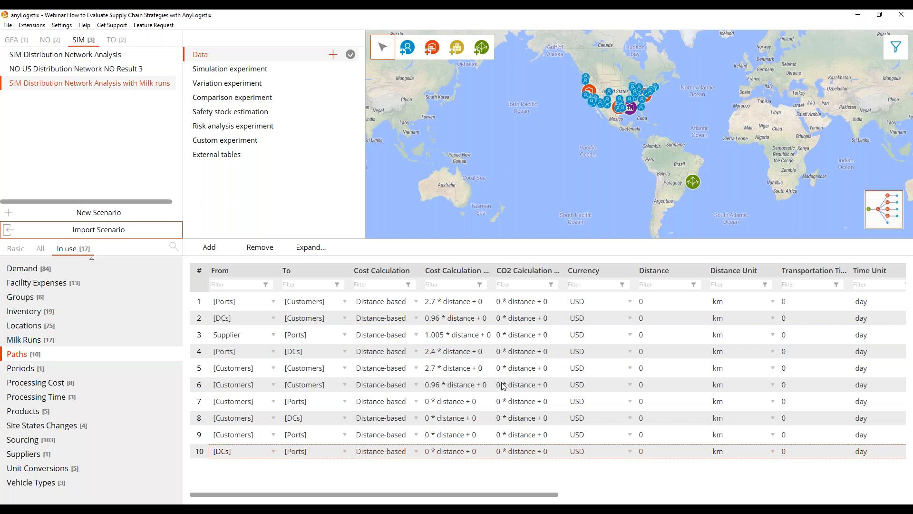
Check the simulation experiment settings of the milk runs scenario and run the simulation in animated mode.
{"action": "left_click", "coordinate": [247, 70]}
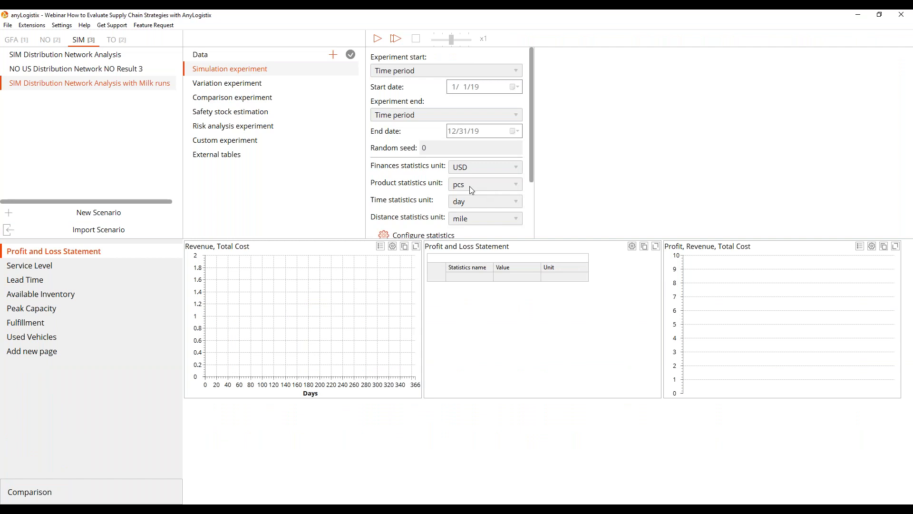
{"action": "scroll", "coordinate": [479, 199], "scroll_direction": "down", "scroll_amount": 1}
{"action": "scroll", "coordinate": [485, 194], "scroll_direction": "down", "scroll_amount": 3}
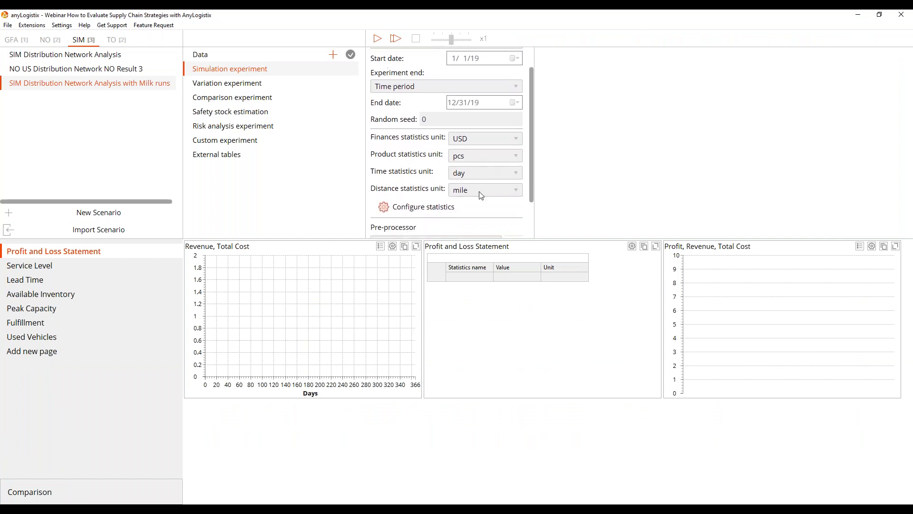
{"action": "scroll", "coordinate": [485, 190], "scroll_direction": "up", "scroll_amount": 3}
{"action": "scroll", "coordinate": [436, 109], "scroll_direction": "up", "scroll_amount": 2}
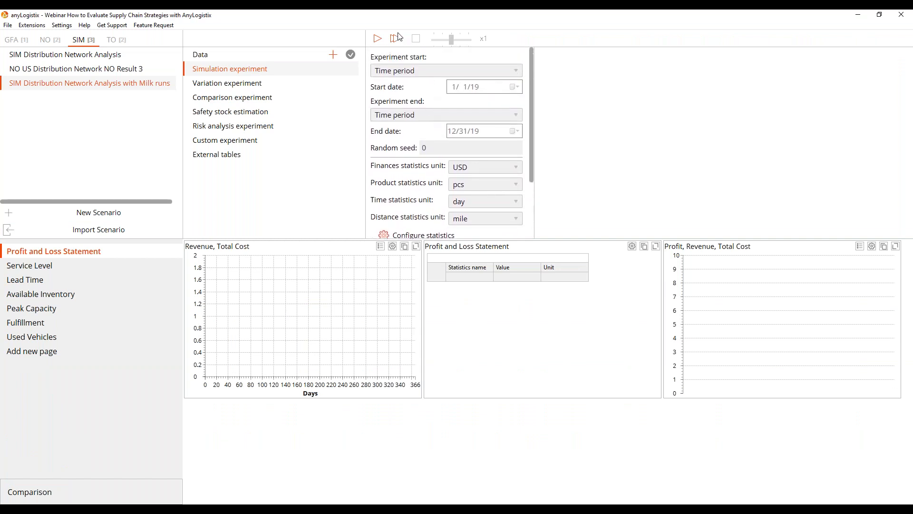
{"action": "left_click", "coordinate": [377, 39]}
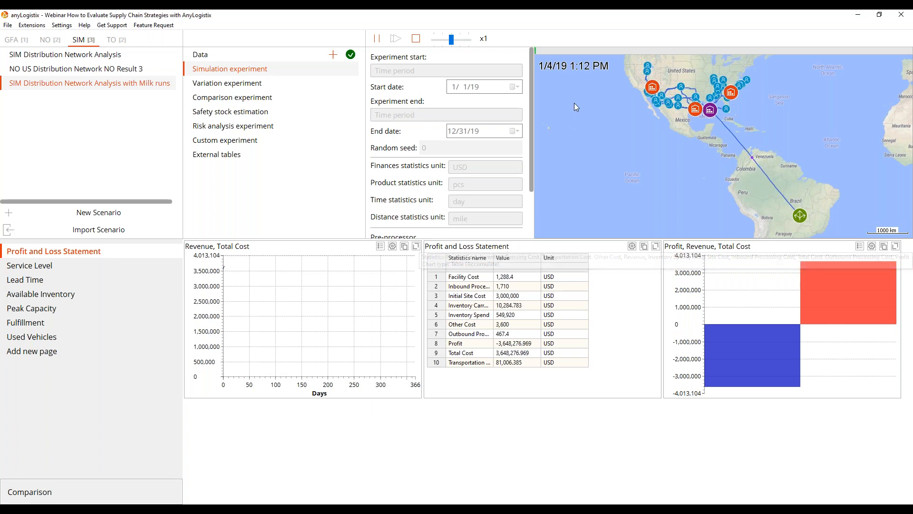
Raise the running simulation's speed to x2 and finally to max, and stop the completed run with its results saved.
{"action": "left_click_drag", "start_coordinate": [452, 40], "coordinate": [456, 40]}
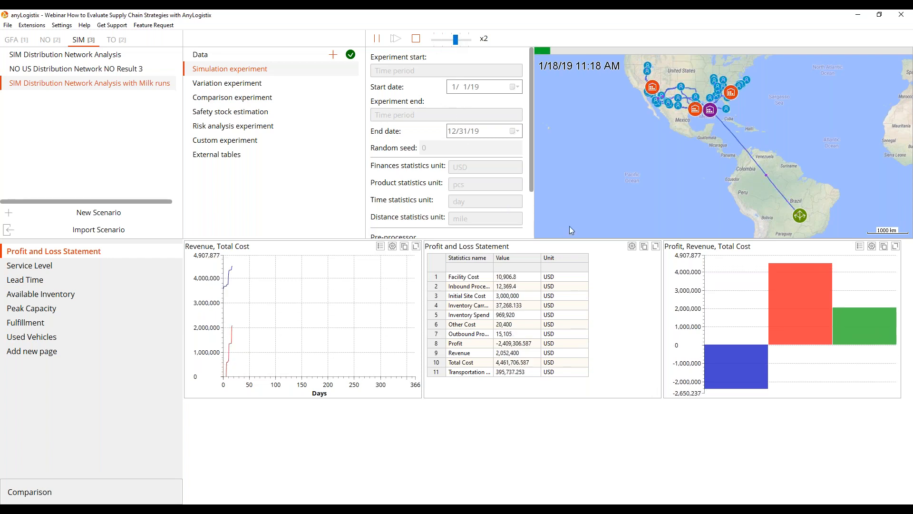
{"action": "left_click_drag", "start_coordinate": [572, 239], "coordinate": [572, 256]}
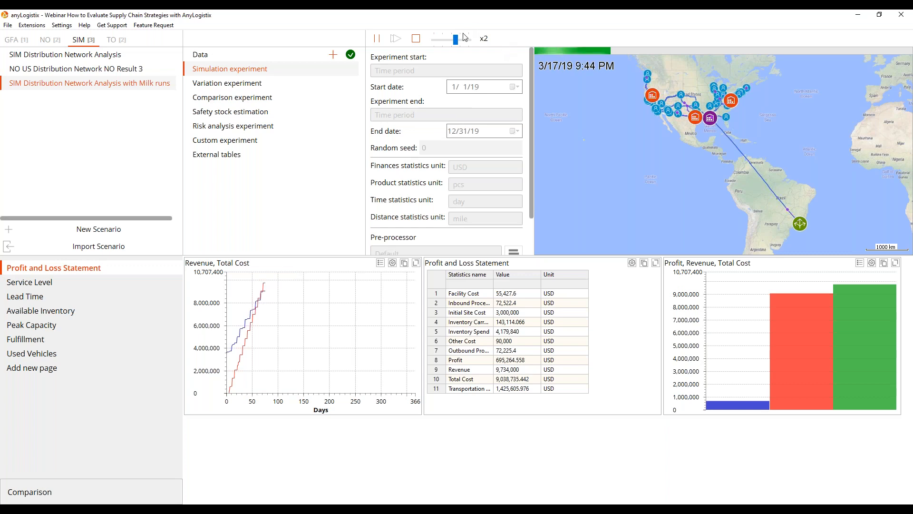
{"action": "left_click_drag", "start_coordinate": [456, 40], "coordinate": [490, 41]}
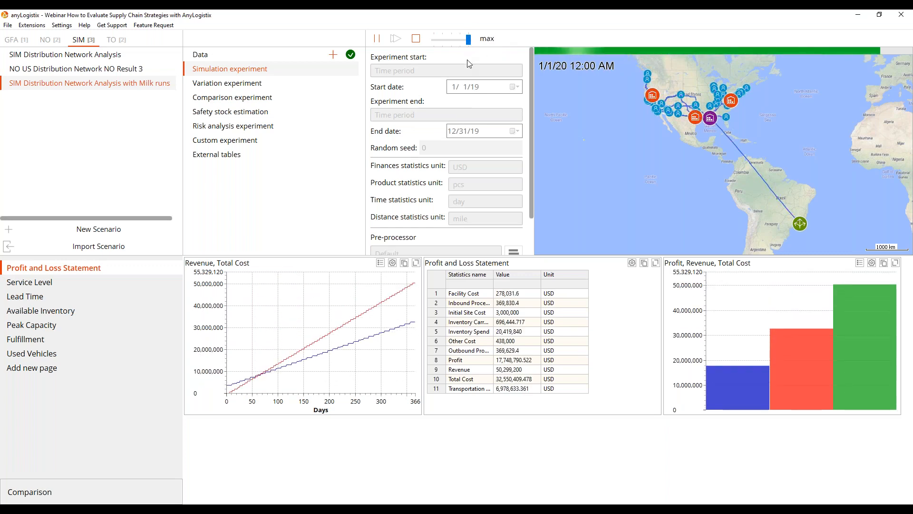
{"action": "left_click", "coordinate": [416, 40]}
{"action": "left_click", "coordinate": [459, 270]}
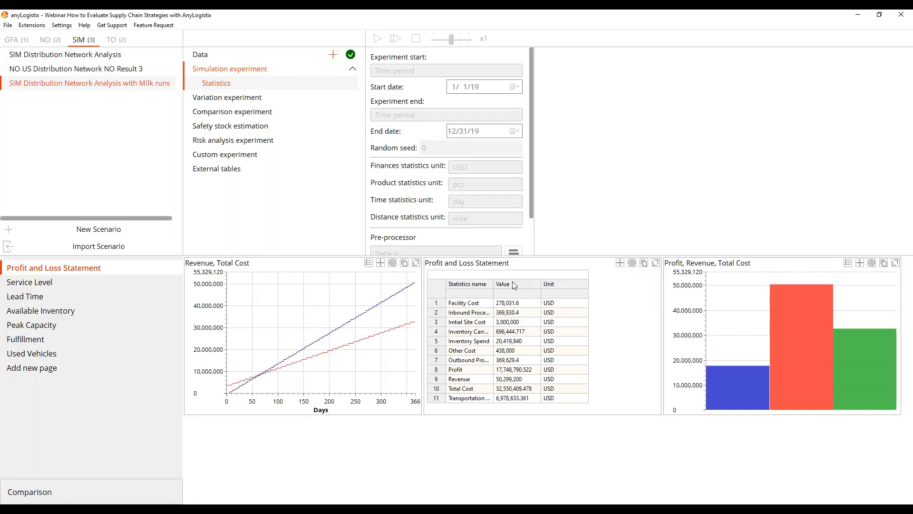
Sort the Profit and Loss Statement by value in descending order and examine the Service Level charts in an enlarged dashboard.
{"action": "left_click", "coordinate": [512, 283]}
{"action": "left_click", "coordinate": [512, 283]}
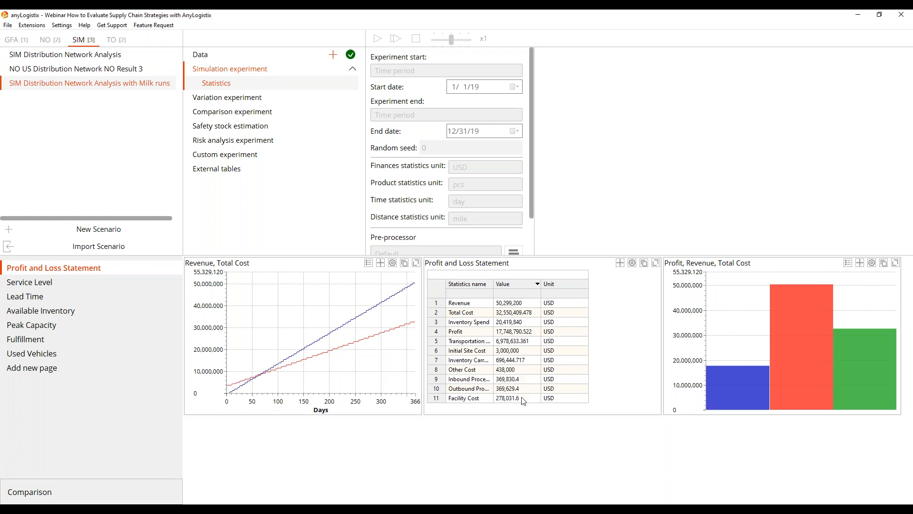
{"action": "left_click", "coordinate": [27, 286]}
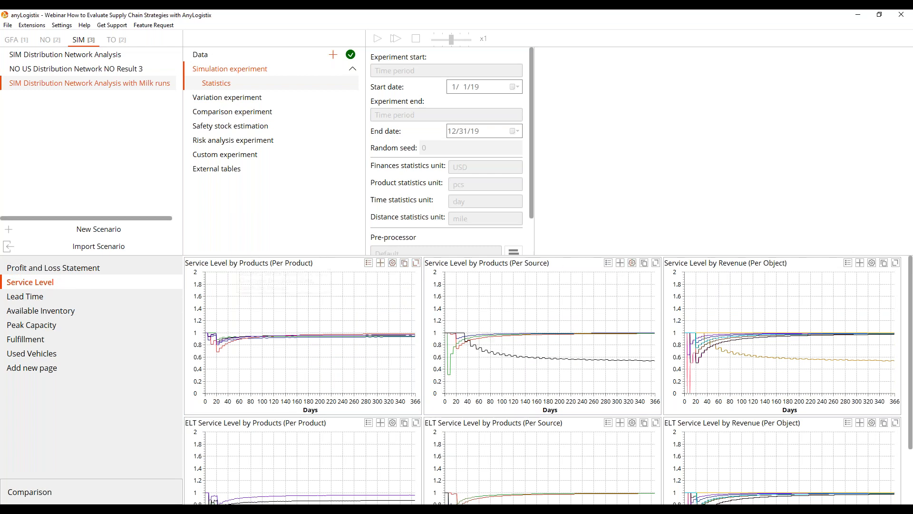
{"action": "left_click_drag", "start_coordinate": [592, 252], "coordinate": [524, 185]}
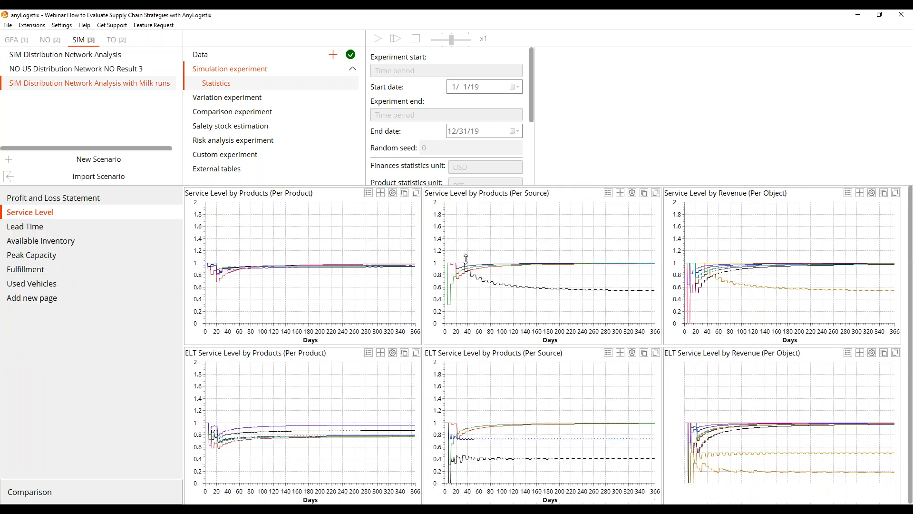
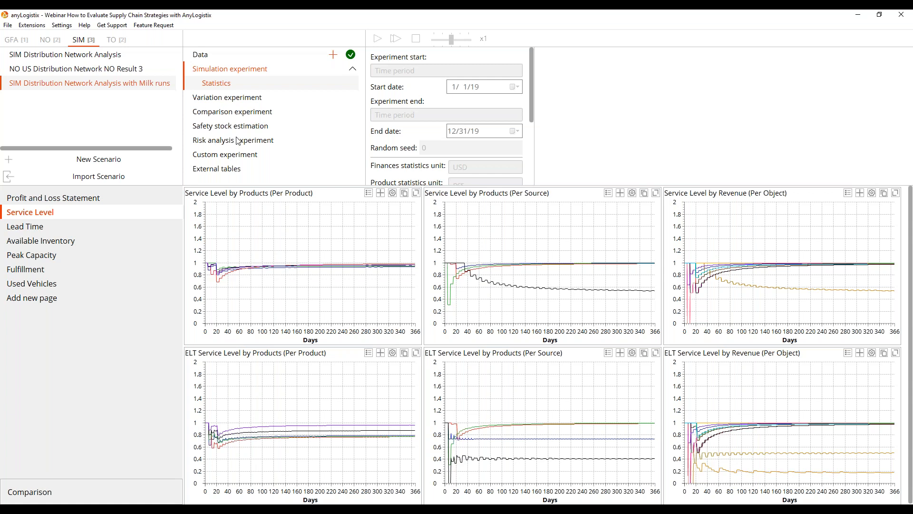
Add the SIM Distribution Network Analysis scenario to the comparison experiment and set its product unit to pcs and distance unit to mile.
{"action": "left_click", "coordinate": [246, 115]}
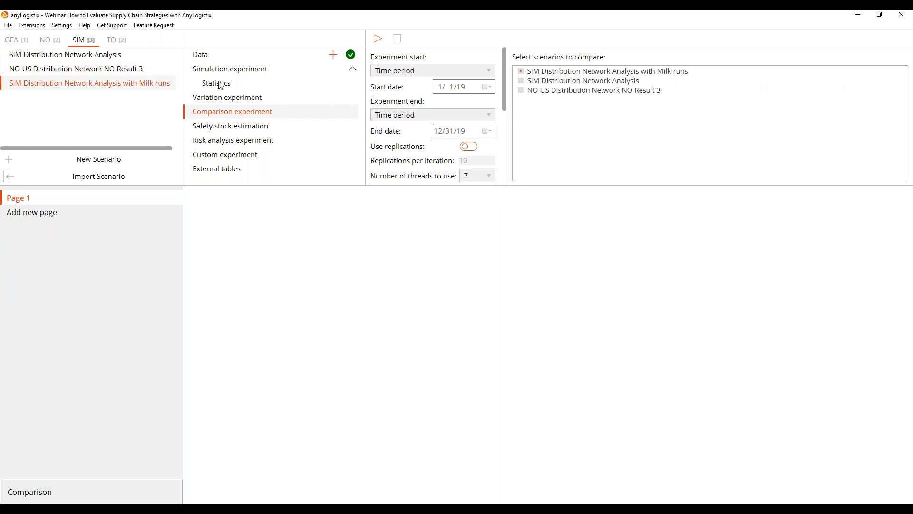
{"action": "left_click", "coordinate": [521, 81]}
{"action": "left_click_drag", "start_coordinate": [368, 185], "coordinate": [366, 220]}
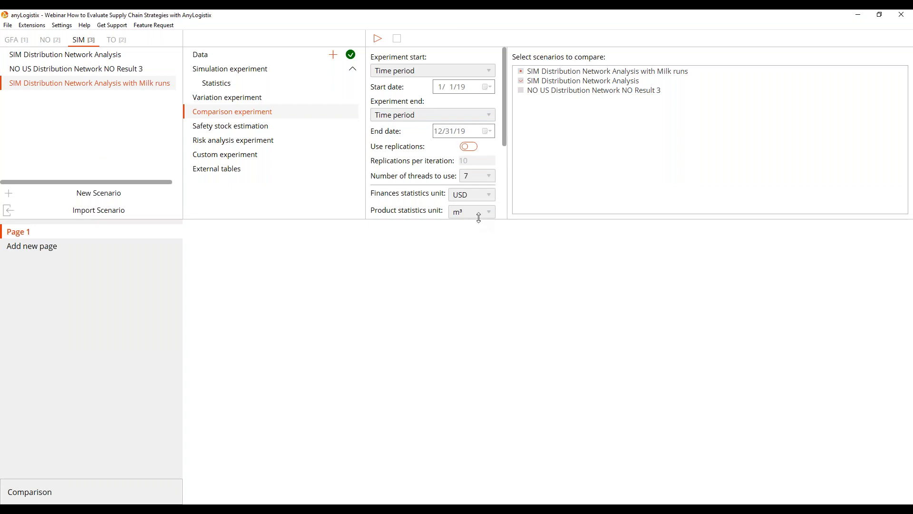
{"action": "left_click_drag", "start_coordinate": [478, 220], "coordinate": [478, 299]}
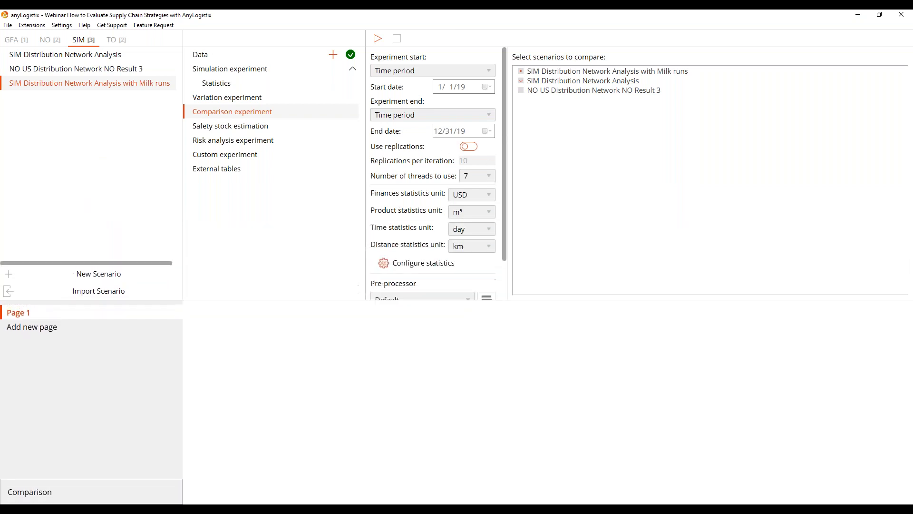
{"action": "left_click", "coordinate": [490, 214]}
{"action": "left_click", "coordinate": [473, 233]}
{"action": "left_click", "coordinate": [489, 246]}
{"action": "left_click", "coordinate": [473, 279]}
Configure the experiment's statistics by filtering for service and enabling ELT Service Level by Products and Service Level by Products.
{"action": "scroll", "coordinate": [476, 168], "scroll_direction": "down", "scroll_amount": 2}
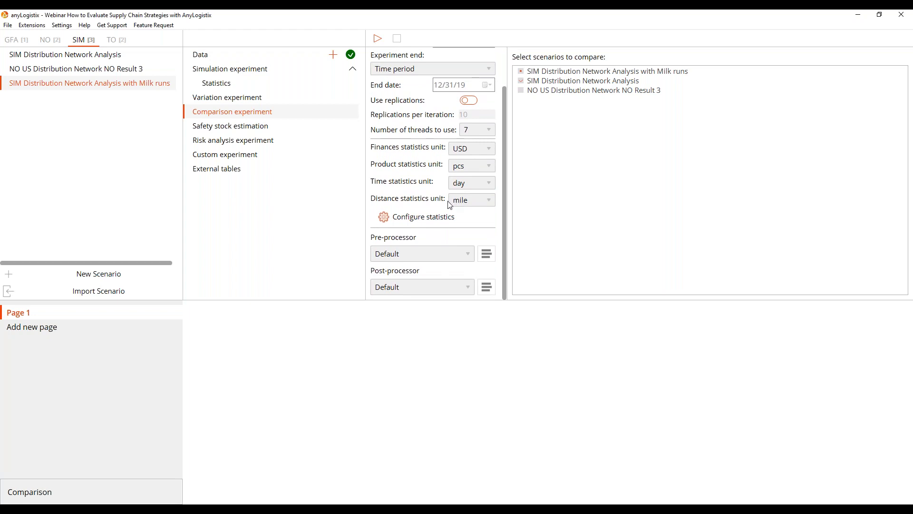
{"action": "left_click", "coordinate": [423, 222]}
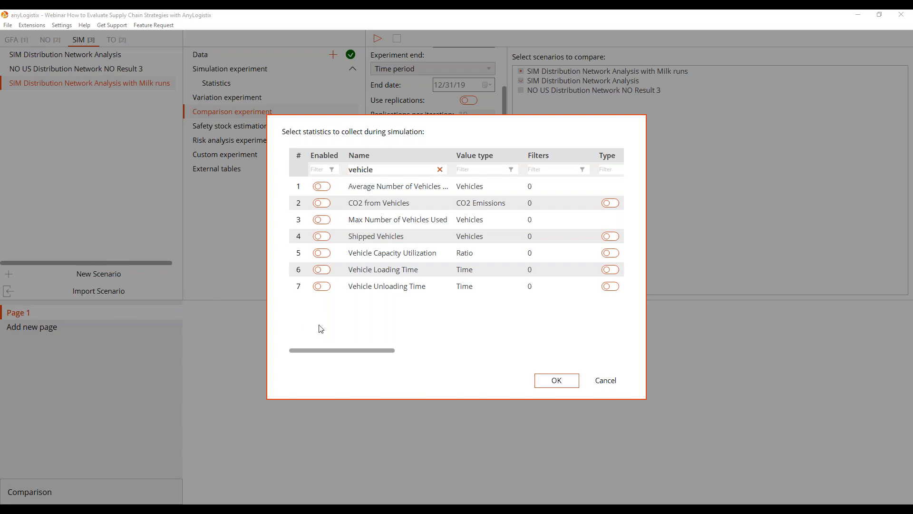
{"action": "left_click", "coordinate": [440, 170]}
{"action": "left_click_drag", "start_coordinate": [622, 159], "coordinate": [621, 125]}
{"action": "left_click", "coordinate": [388, 171]}
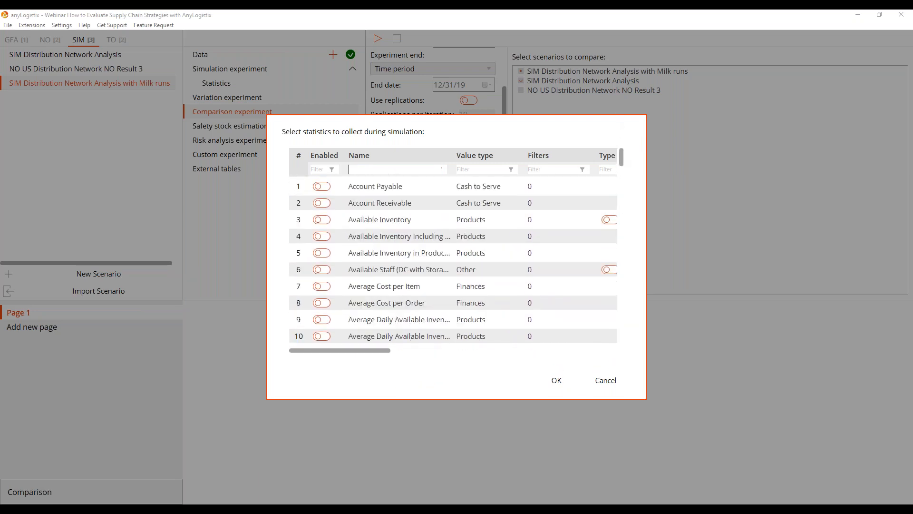
{"action": "type", "text": "service"}
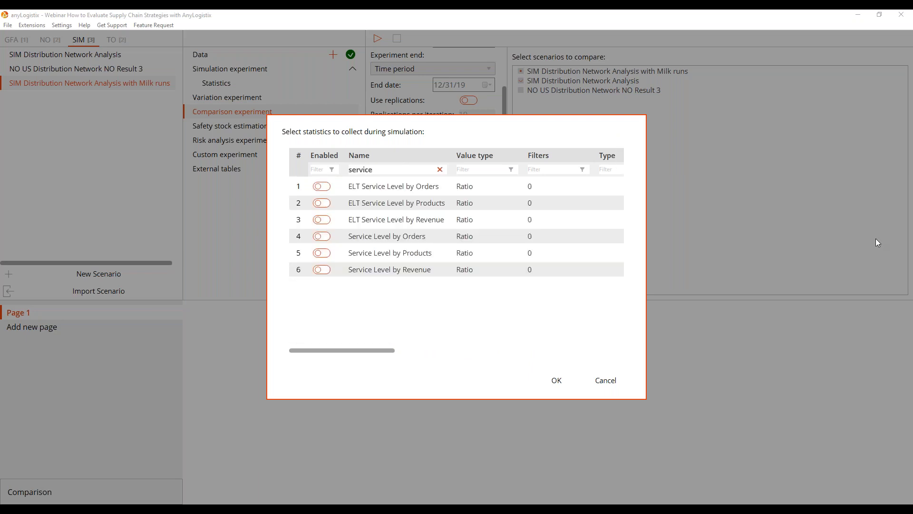
{"action": "left_click", "coordinate": [322, 203]}
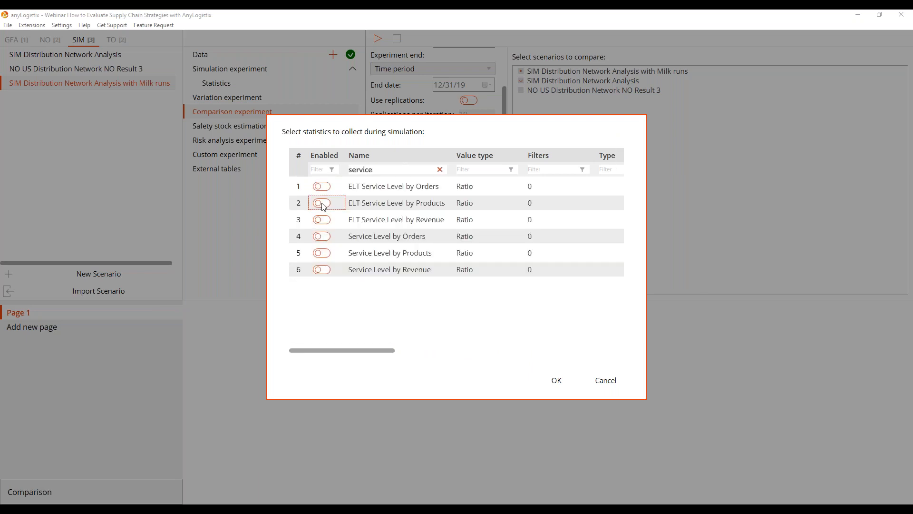
{"action": "left_click", "coordinate": [326, 254]}
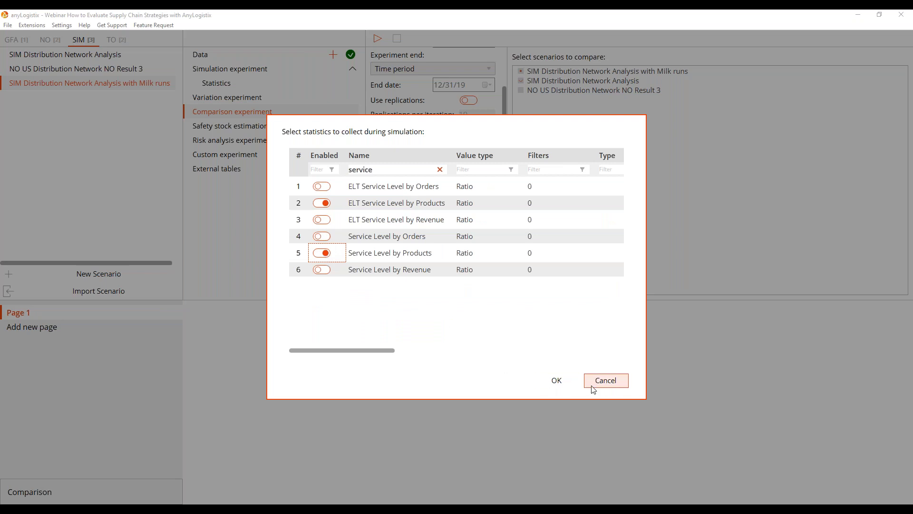
Filter the statistics for profit and cost, enabling Profit, Total Cost and Transportation Cost.
{"action": "left_click", "coordinate": [413, 172]}
{"action": "type", "text": "profit"}
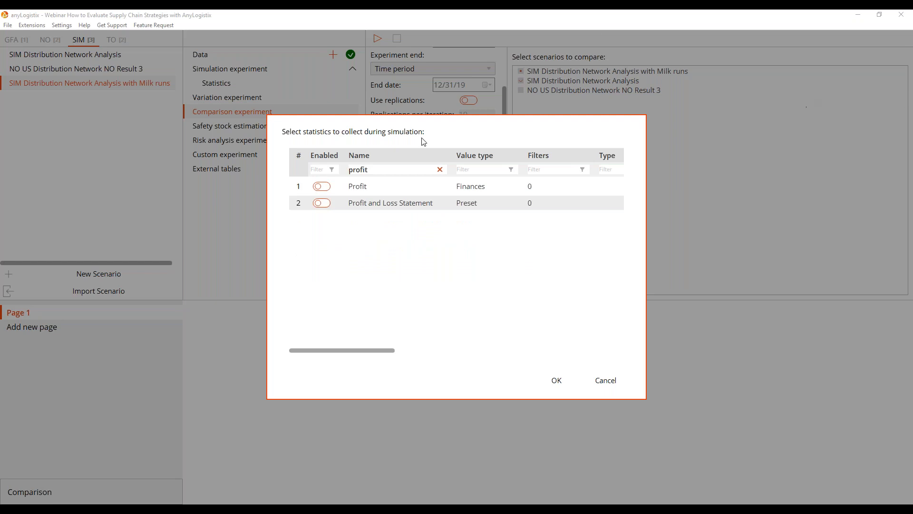
{"action": "left_click", "coordinate": [322, 186]}
{"action": "left_click", "coordinate": [383, 172]}
{"action": "key", "text": "BackSpace"}
{"action": "type", "text": "cost"}
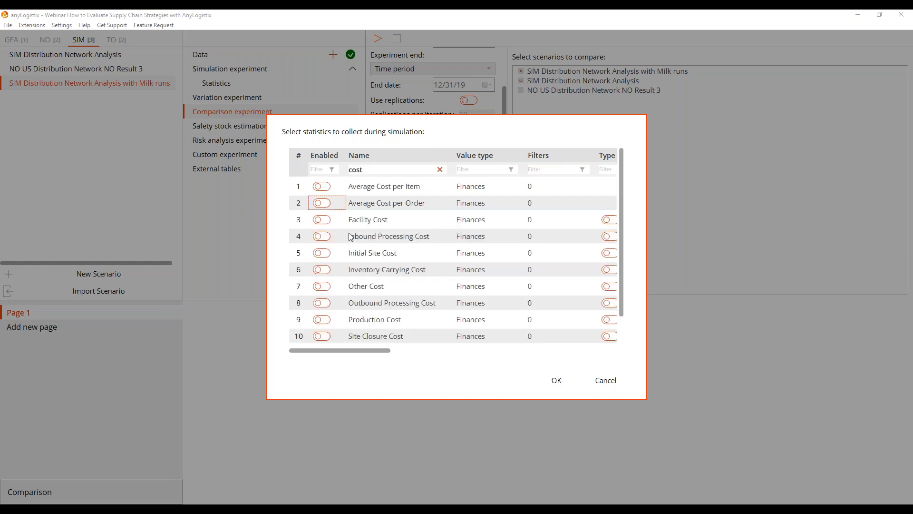
{"action": "scroll", "coordinate": [333, 245], "scroll_direction": "down", "scroll_amount": 2}
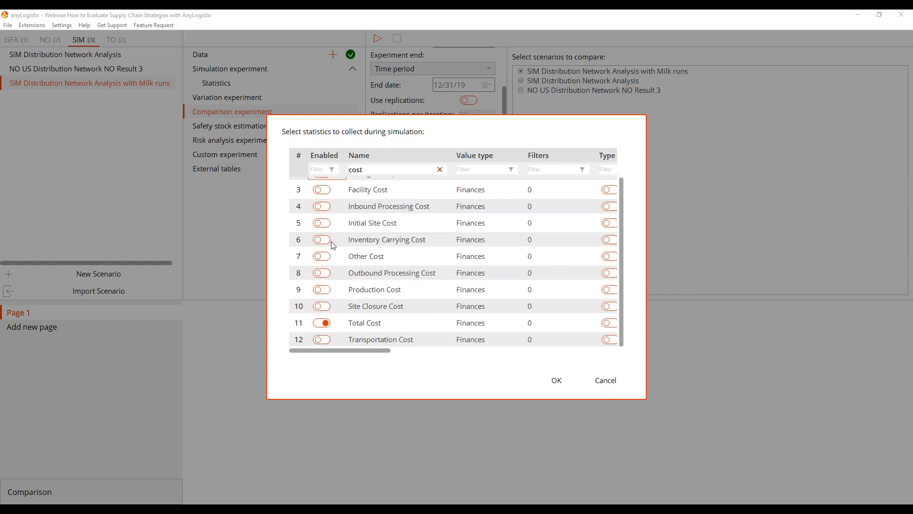
{"action": "left_click", "coordinate": [322, 339]}
Filter the statistics for vehicle, enable the average and maximum number of vehicles, Shipped Vehicles and Vehicle Capacity Utilization, and apply the selection.
{"action": "scroll", "coordinate": [375, 295], "scroll_direction": "up", "scroll_amount": 2}
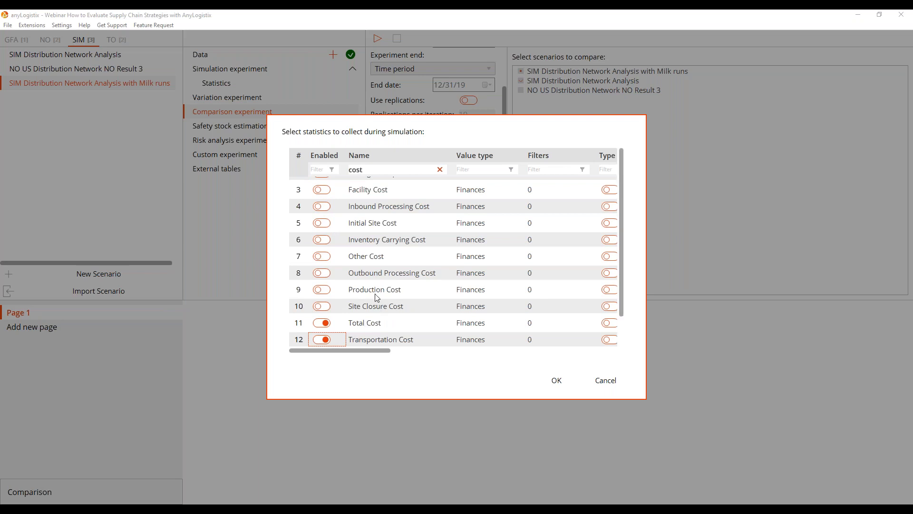
{"action": "left_click", "coordinate": [373, 163]}
{"action": "left_click", "coordinate": [372, 172]}
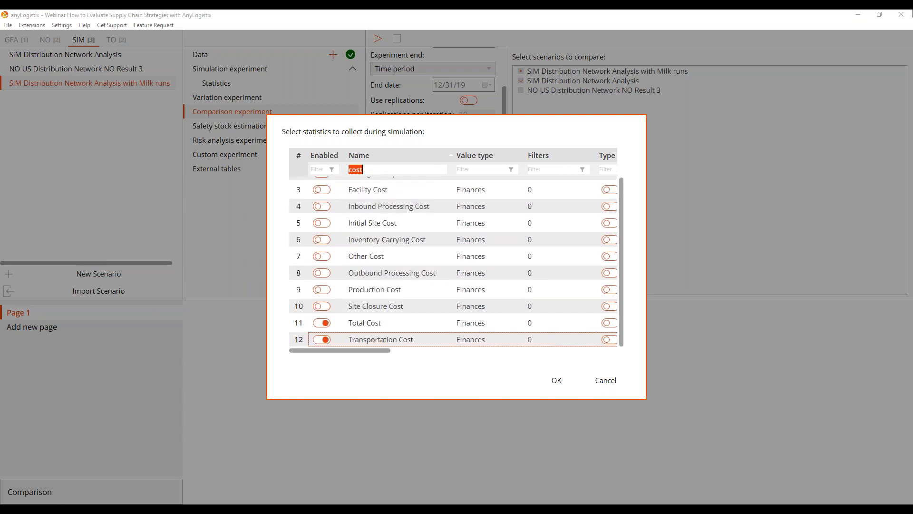
{"action": "key", "text": "BackSpace"}
{"action": "type", "text": "vehicle"}
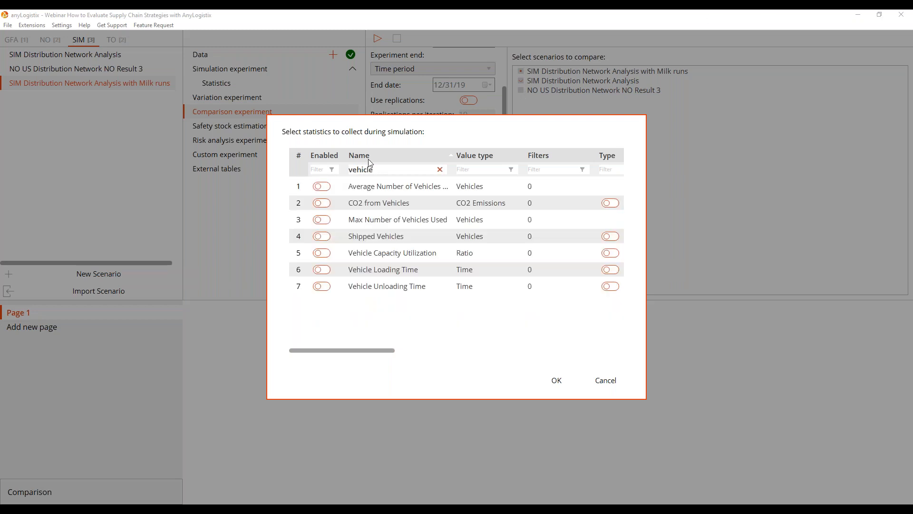
{"action": "left_click", "coordinate": [323, 186]}
{"action": "left_click", "coordinate": [327, 224]}
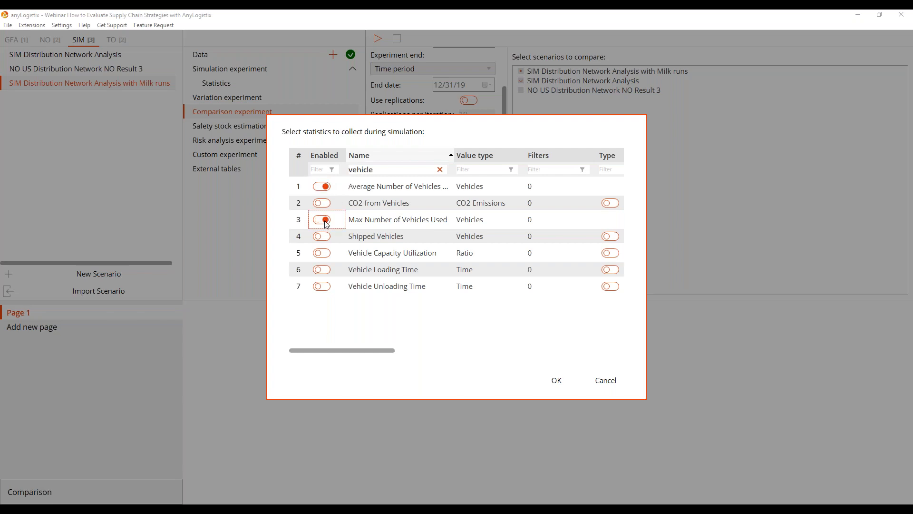
{"action": "left_click", "coordinate": [326, 237]}
{"action": "left_click", "coordinate": [326, 256]}
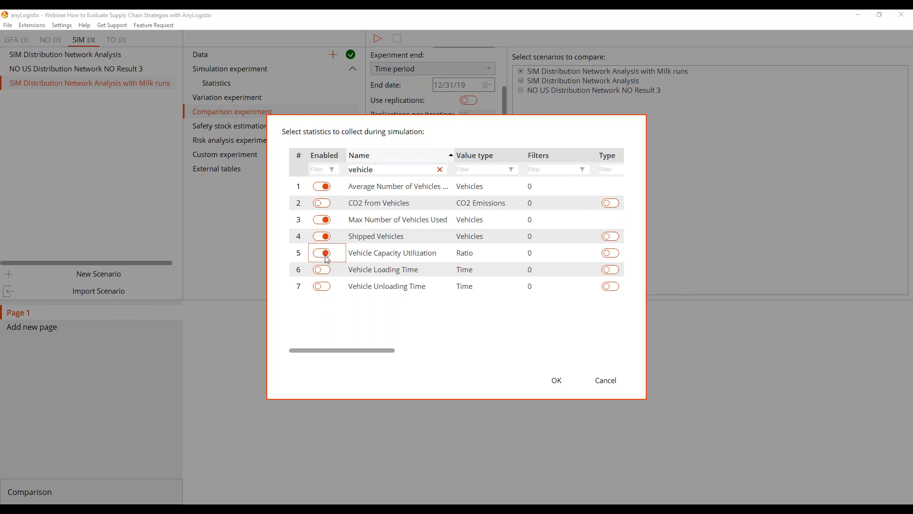
{"action": "left_click", "coordinate": [554, 383]}
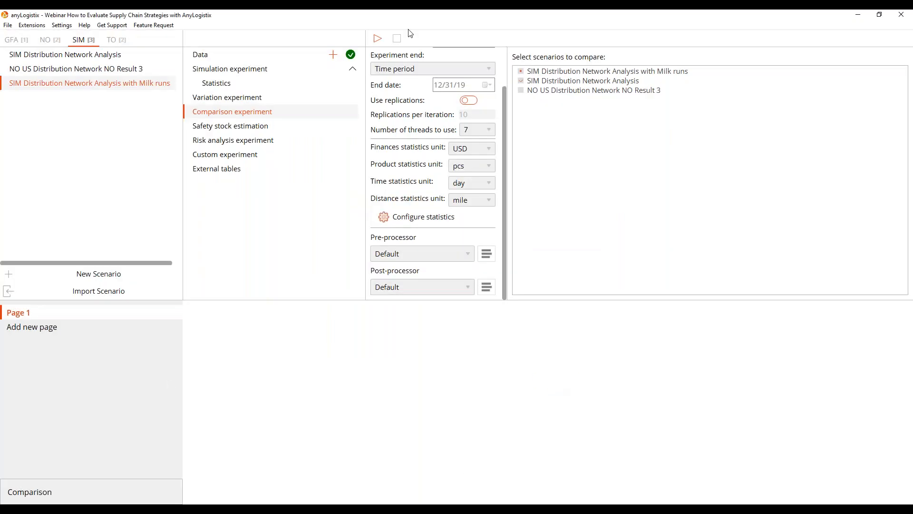
Run the comparison experiment and narrow the Description column in the results table.
{"action": "left_click", "coordinate": [378, 38]}
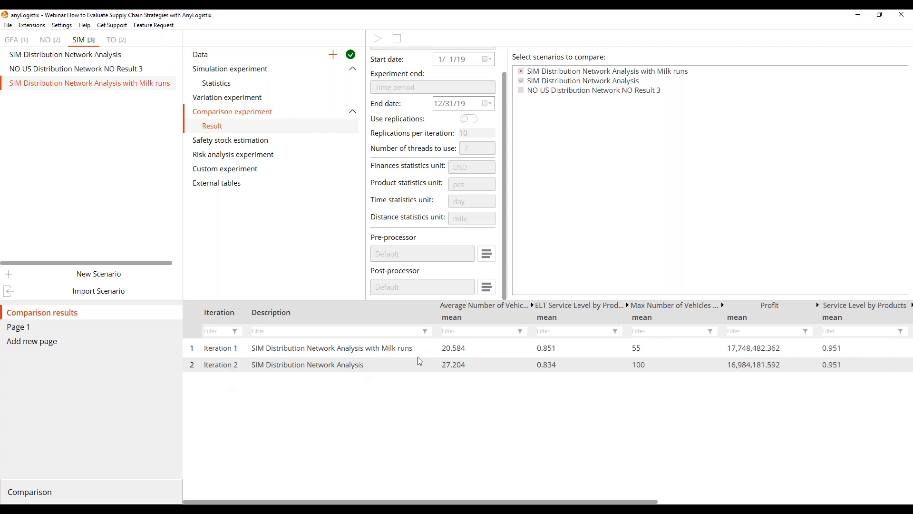
{"action": "left_click_drag", "start_coordinate": [434, 311], "coordinate": [423, 311]}
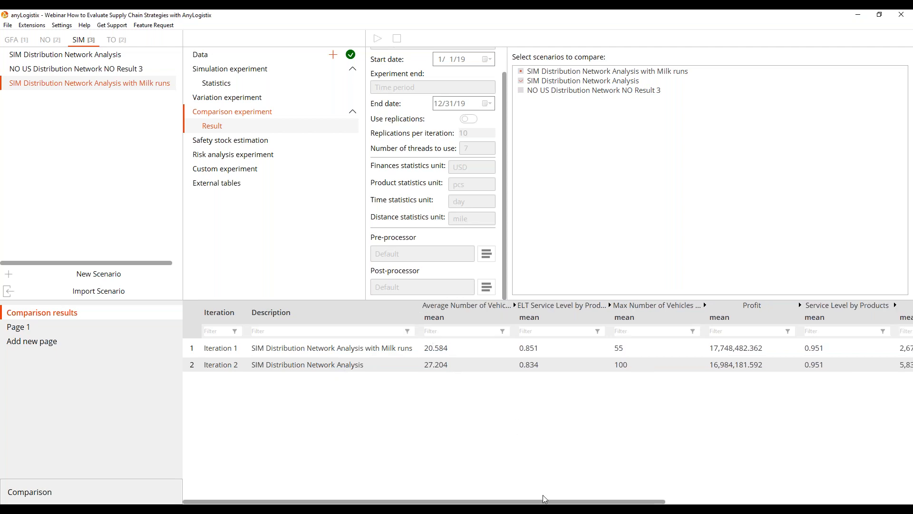
Compare the two scenarios' vehicle numbers, service levels, profit, costs and vehicle capacity utilization across the results table.
{"action": "mouse_move", "coordinate": [540, 501]}
{"action": "left_mouse_down"}
{"action": "mouse_move", "coordinate": [554, 501]}
{"action": "mouse_move", "coordinate": [536, 501]}
{"action": "left_mouse_up"}
{"action": "left_click_drag", "start_coordinate": [505, 503], "coordinate": [545, 503]}
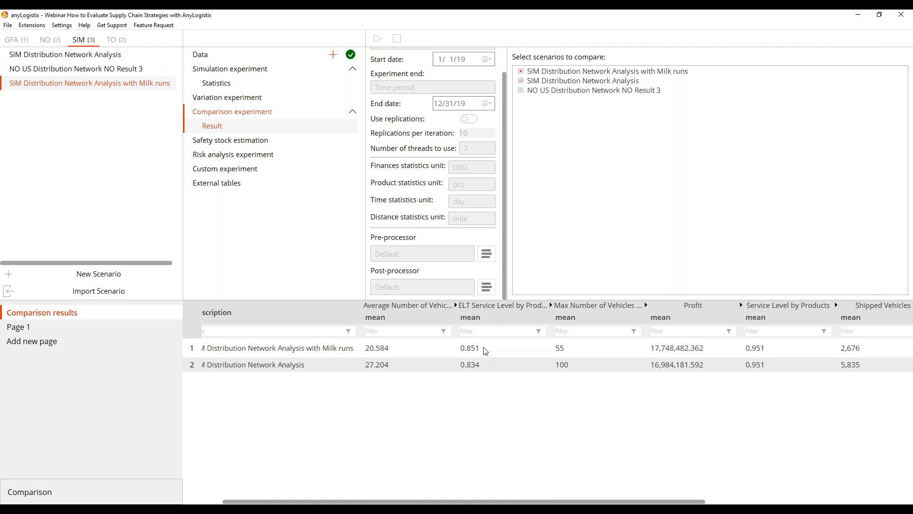
{"action": "left_click_drag", "start_coordinate": [579, 502], "coordinate": [618, 502]}
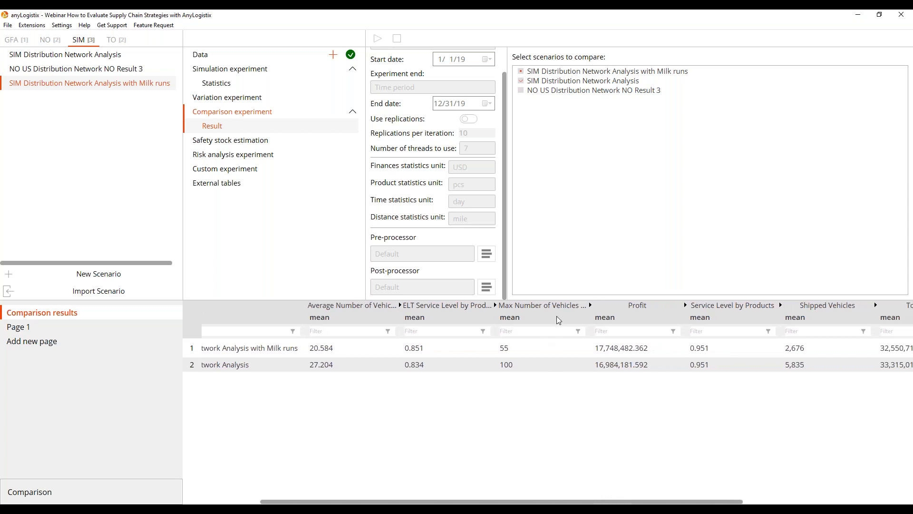
{"action": "scroll", "coordinate": [506, 301], "scroll_direction": "left", "scroll_amount": 5}
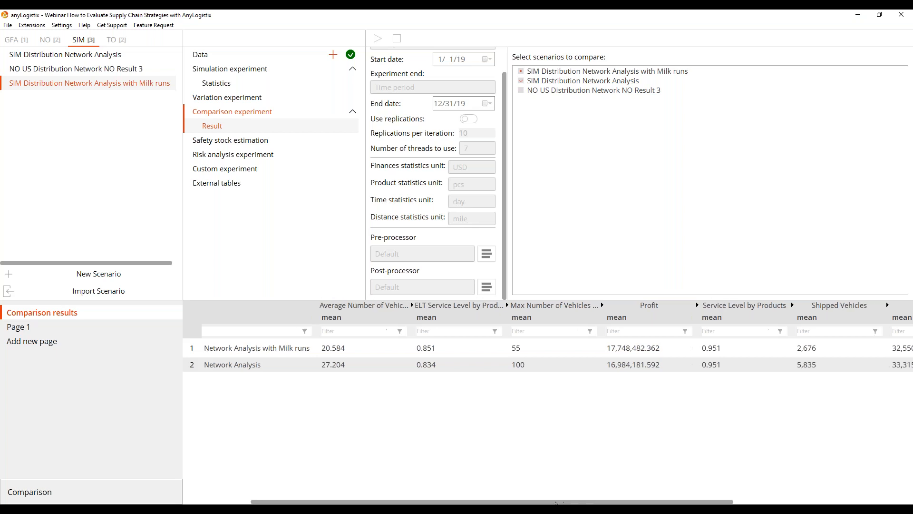
{"action": "scroll", "coordinate": [505, 302], "scroll_direction": "left", "scroll_amount": 1}
{"action": "left_click_drag", "start_coordinate": [491, 502], "coordinate": [658, 502]}
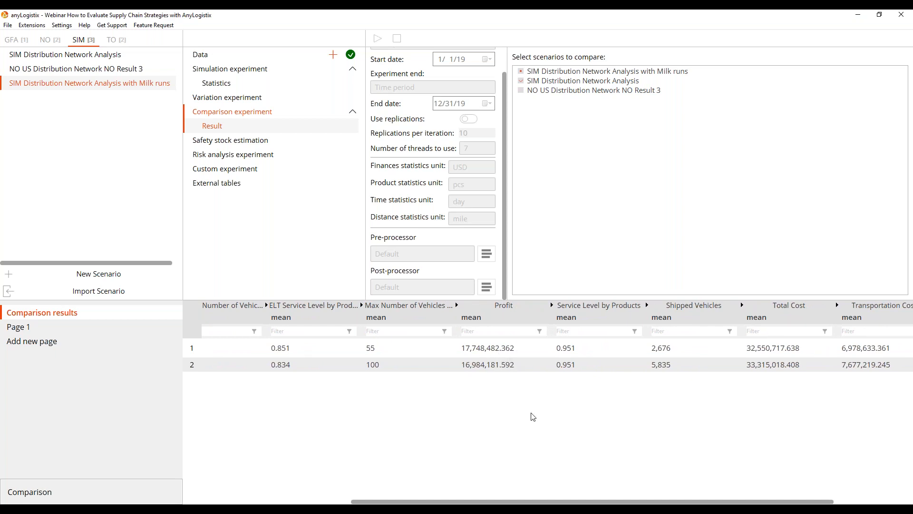
{"action": "left_click_drag", "start_coordinate": [619, 501], "coordinate": [695, 502]}
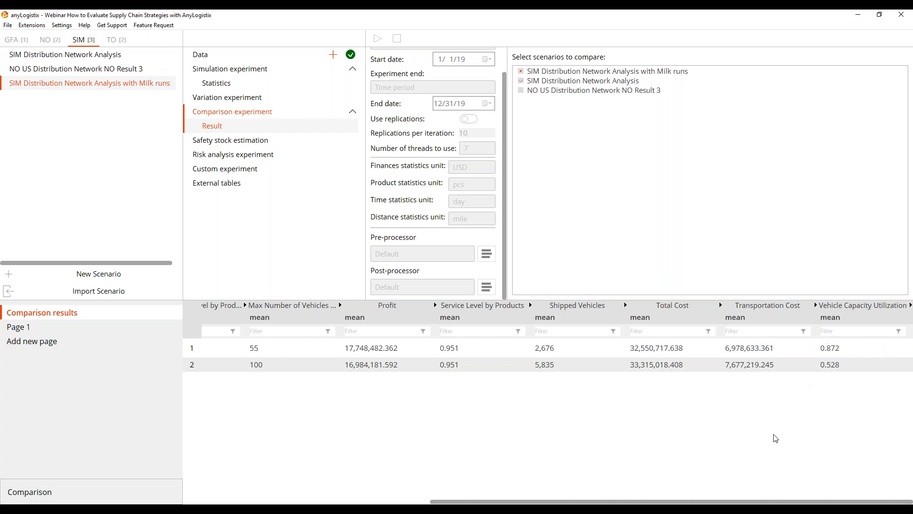
{"action": "left_click_drag", "start_coordinate": [758, 501], "coordinate": [428, 477]}
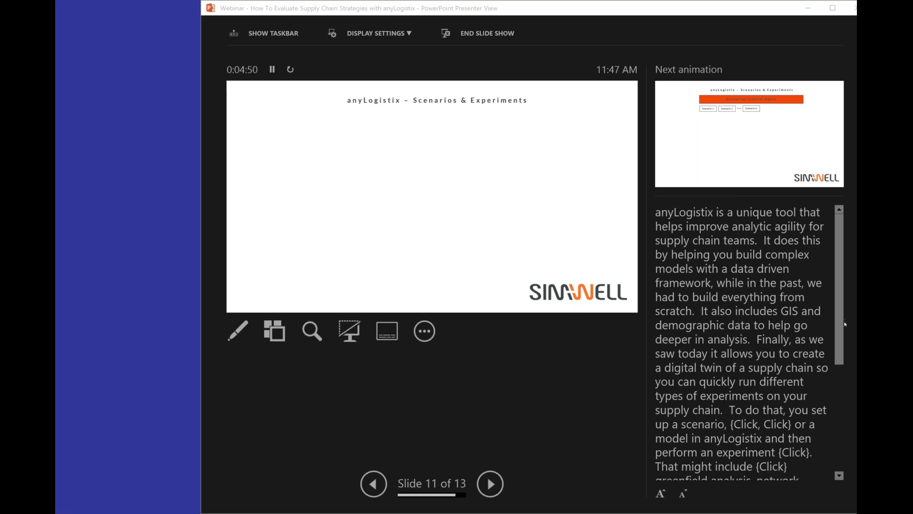
{"action": "left_click_drag", "start_coordinate": [839, 330], "coordinate": [832, 383]}
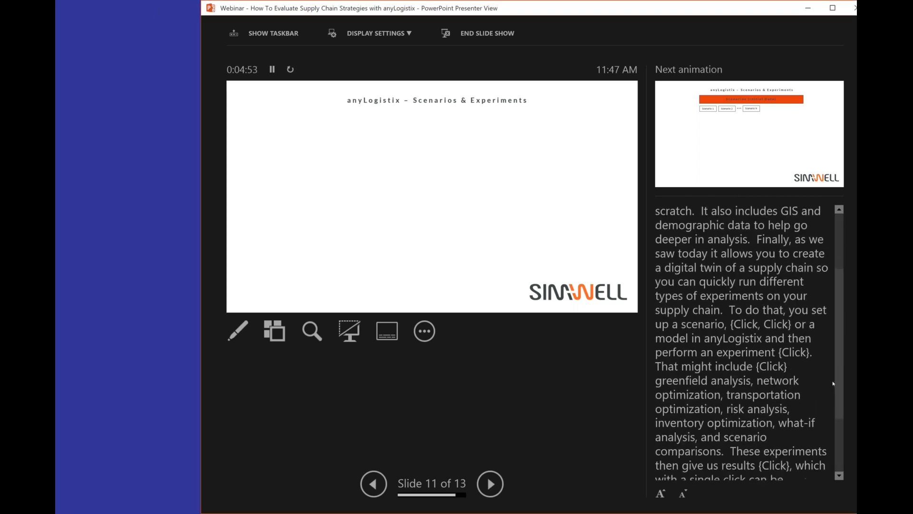
{"action": "left_click", "coordinate": [491, 484]}
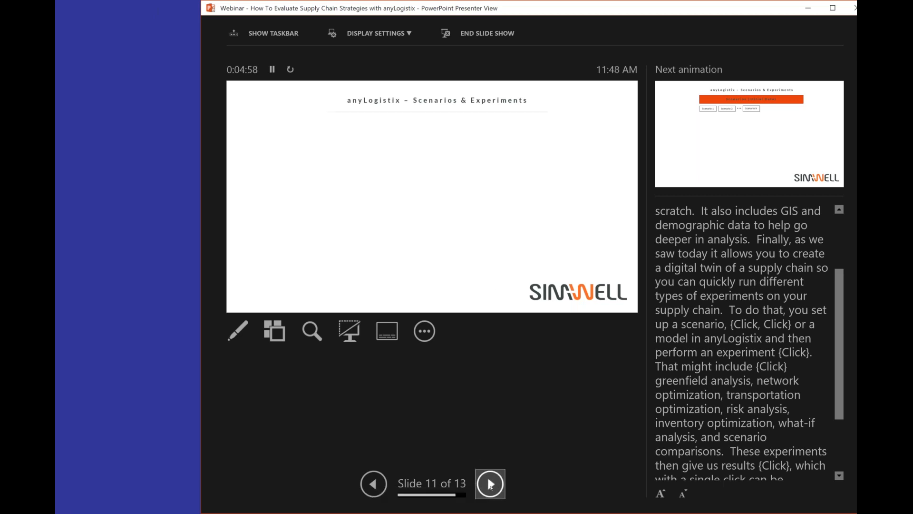
{"action": "left_click", "coordinate": [490, 482]}
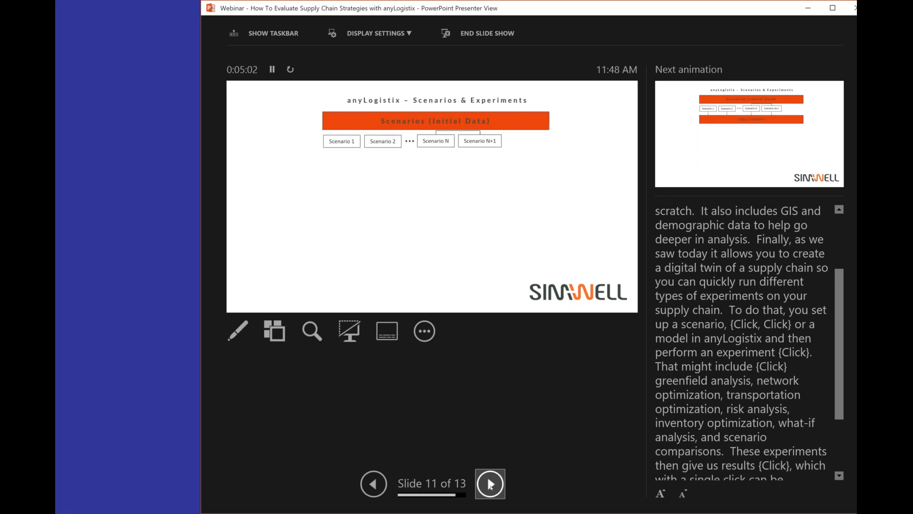
{"action": "left_click", "coordinate": [491, 484]}
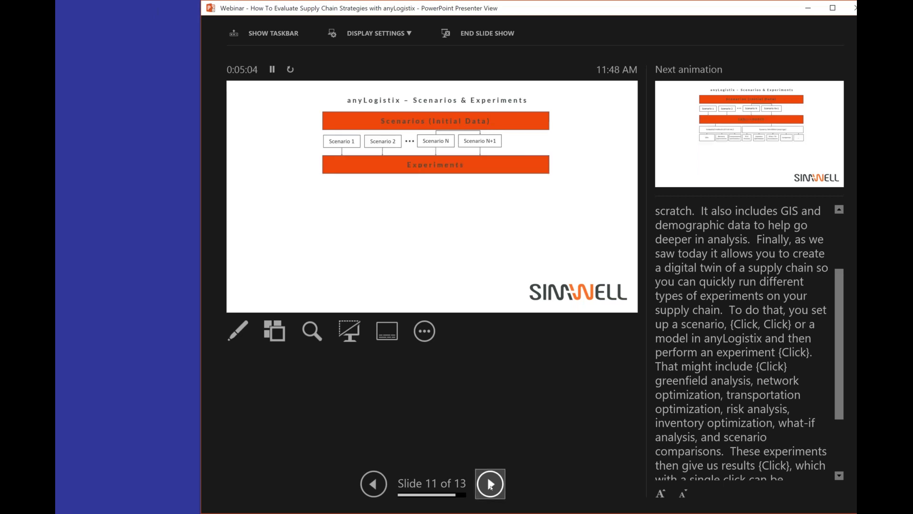
{"action": "left_click", "coordinate": [490, 484]}
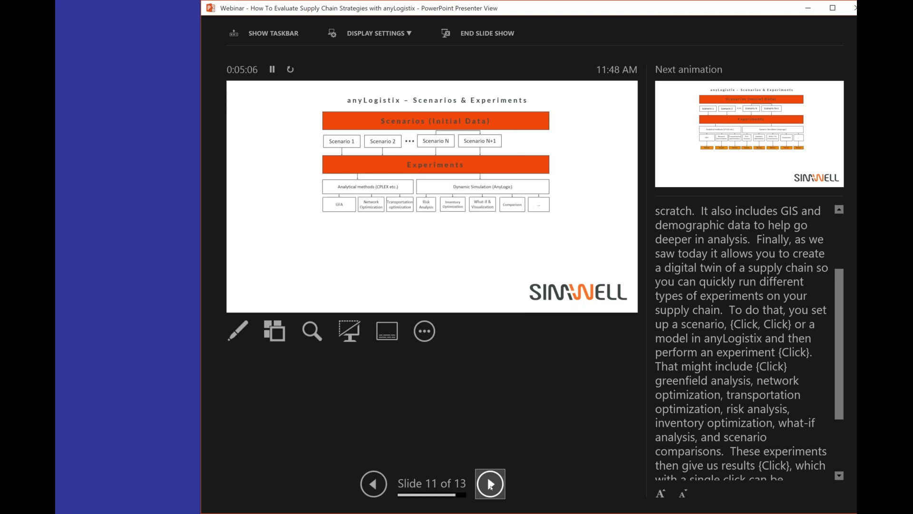